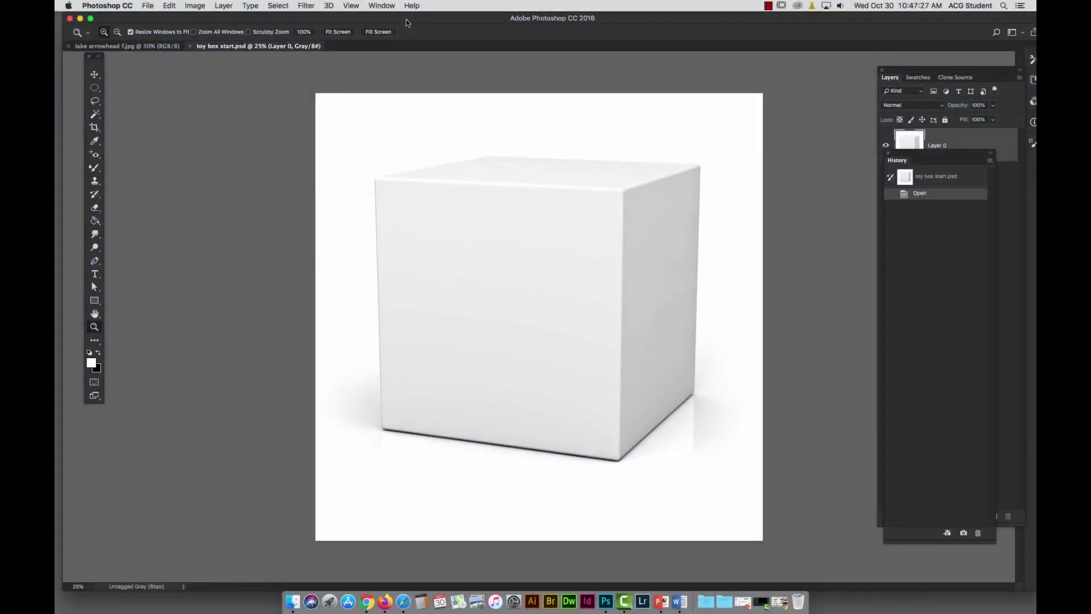
click(770, 7)
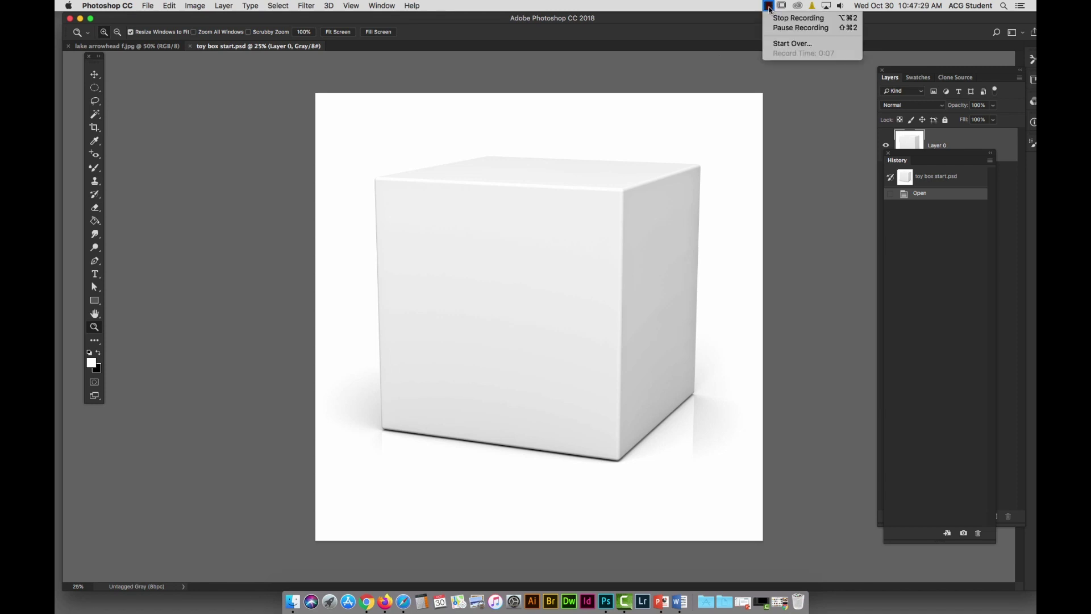
click(769, 8)
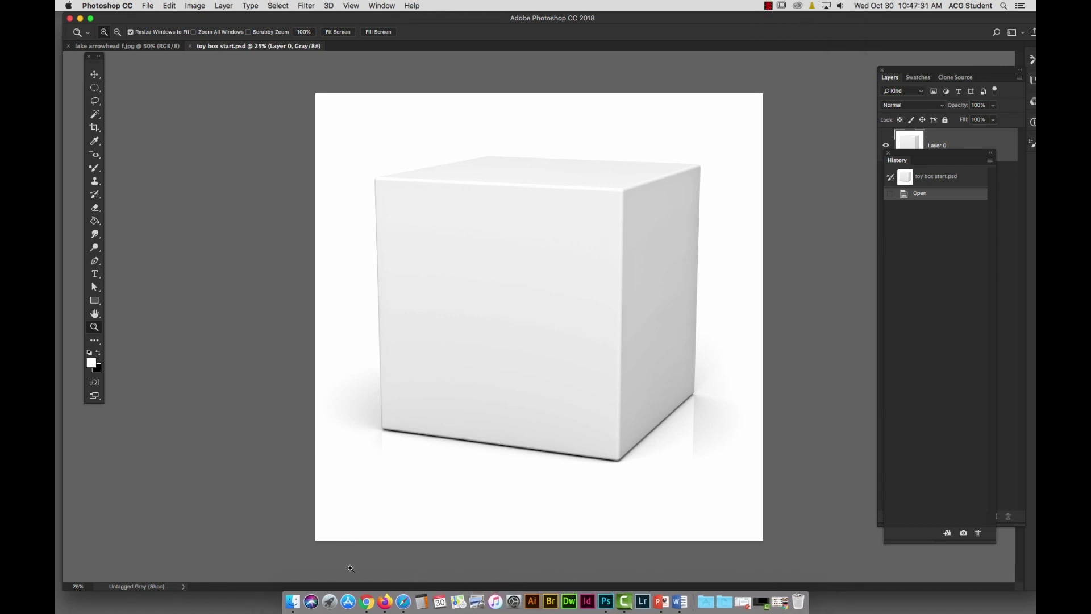
key(XF86AudioMute)
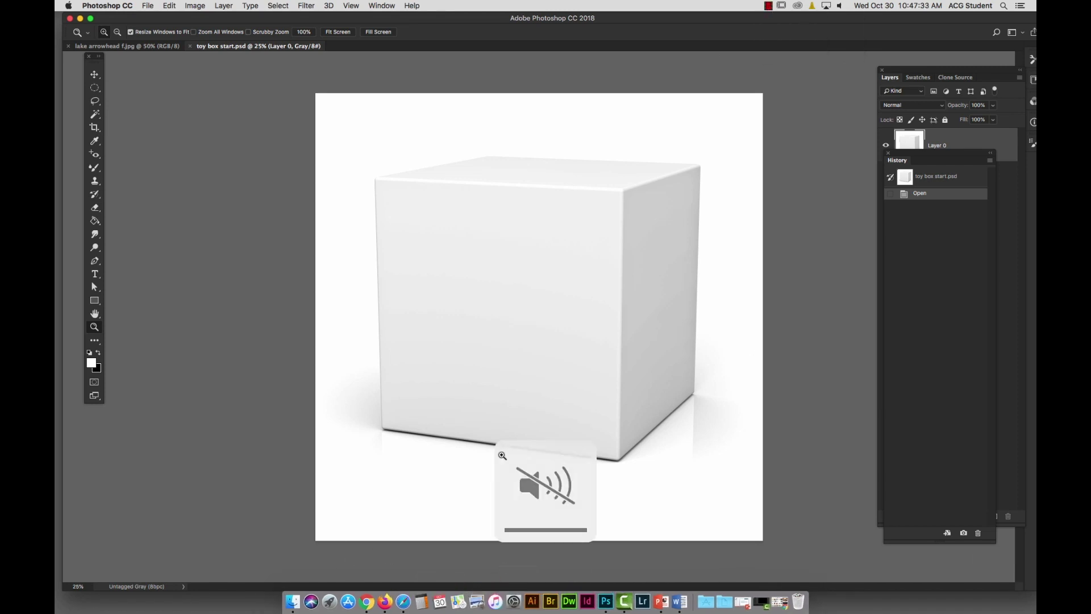
Step: Close the floating History panel and reposition the application window so the docked panel icons are fully in view
drag(936, 151, 817, 152)
click(767, 152)
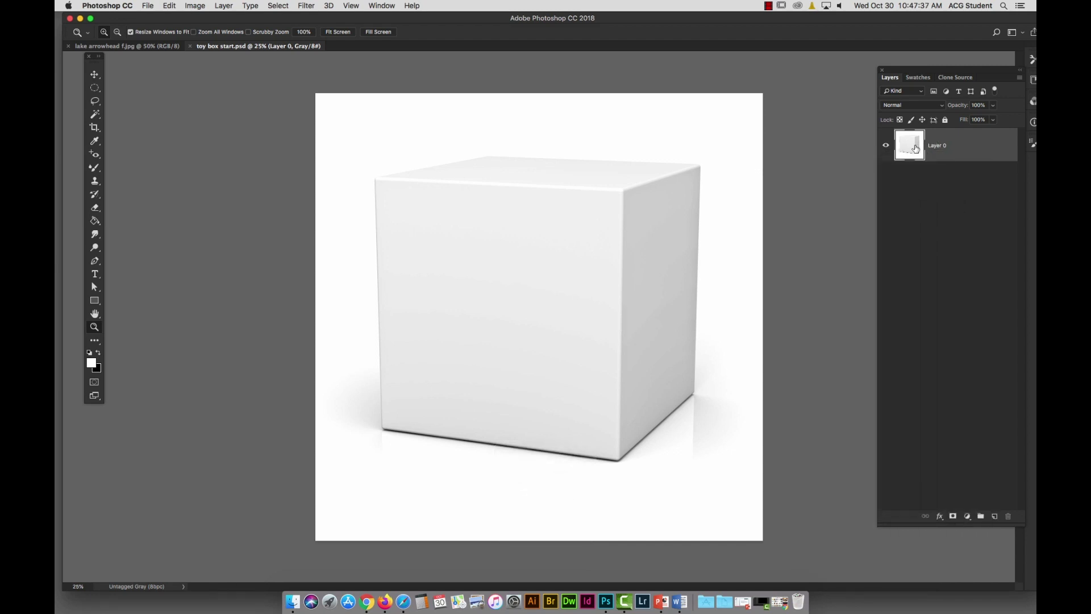
double_click(923, 19)
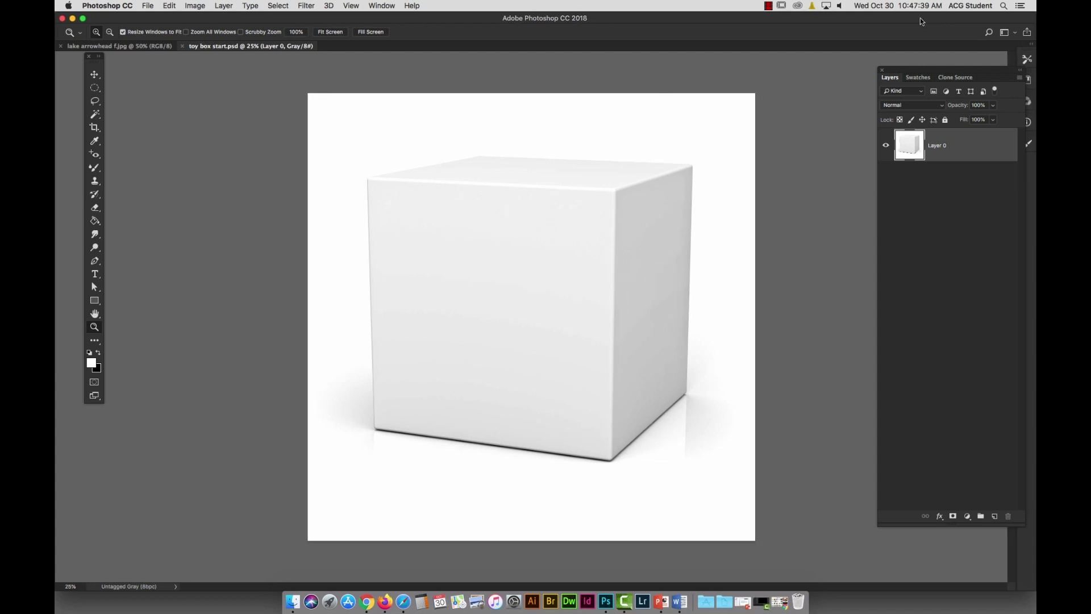
Step: Dock the floating Swatches, Clone Source and Layers panels in the collapsed icon strip and expand Layers
drag(940, 72, 804, 90)
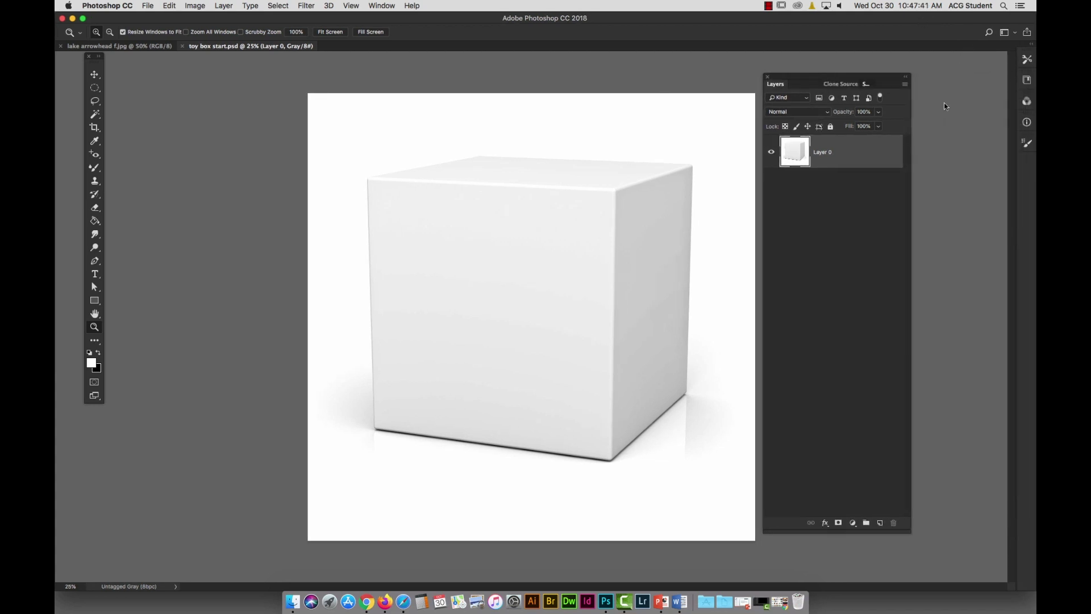
drag(944, 102, 1029, 53)
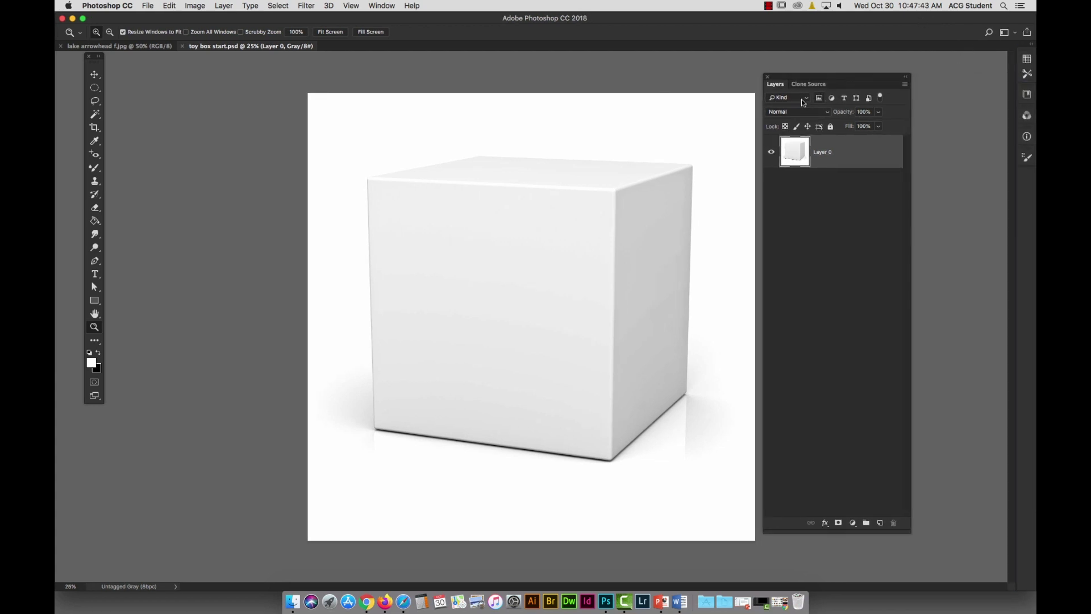
drag(799, 86, 1027, 178)
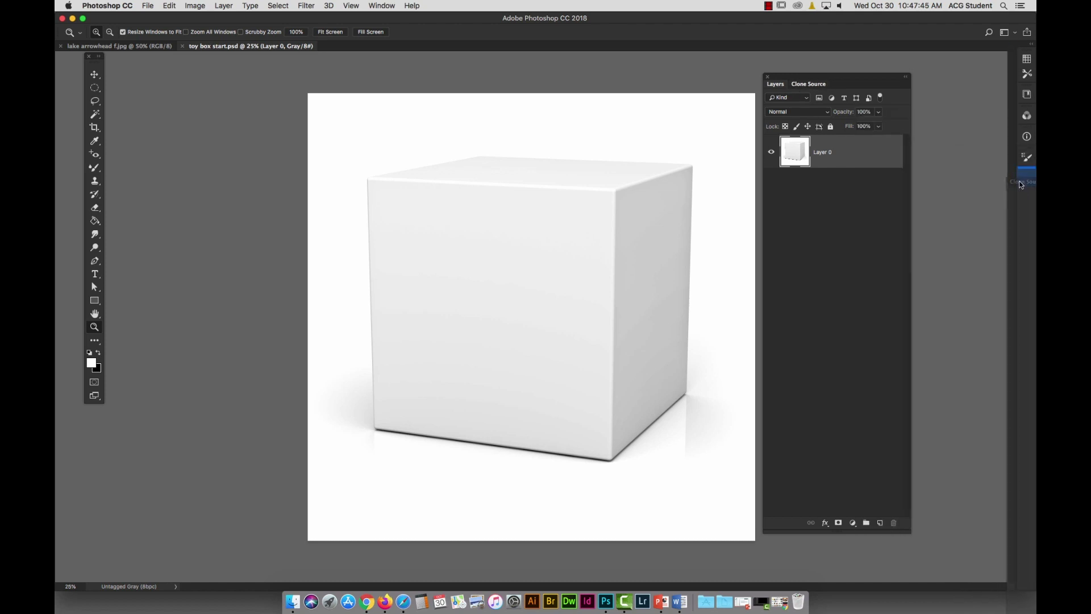
drag(789, 85, 1028, 64)
click(1028, 59)
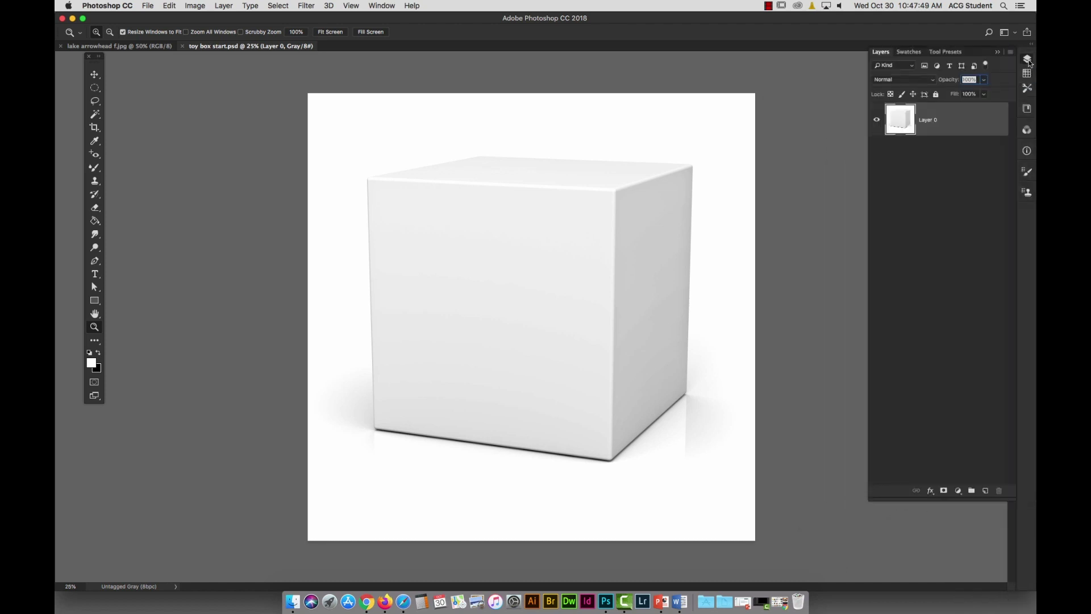
Step: Load the saved "box" selection of toy box start.psd as a new selection around the cube
click(877, 119)
click(877, 120)
click(279, 6)
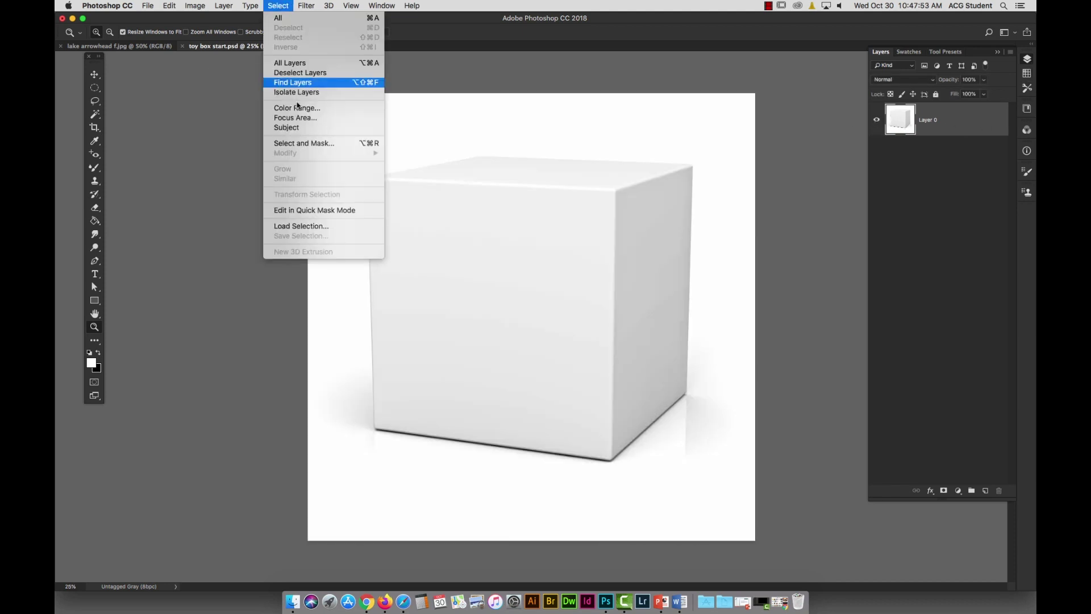
click(297, 228)
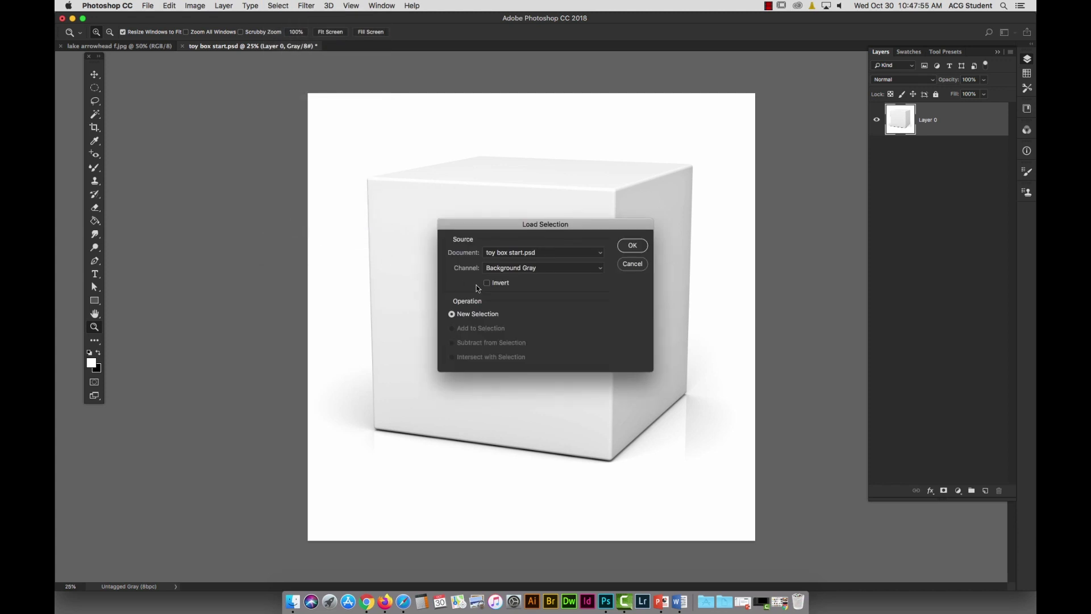
click(508, 270)
click(510, 286)
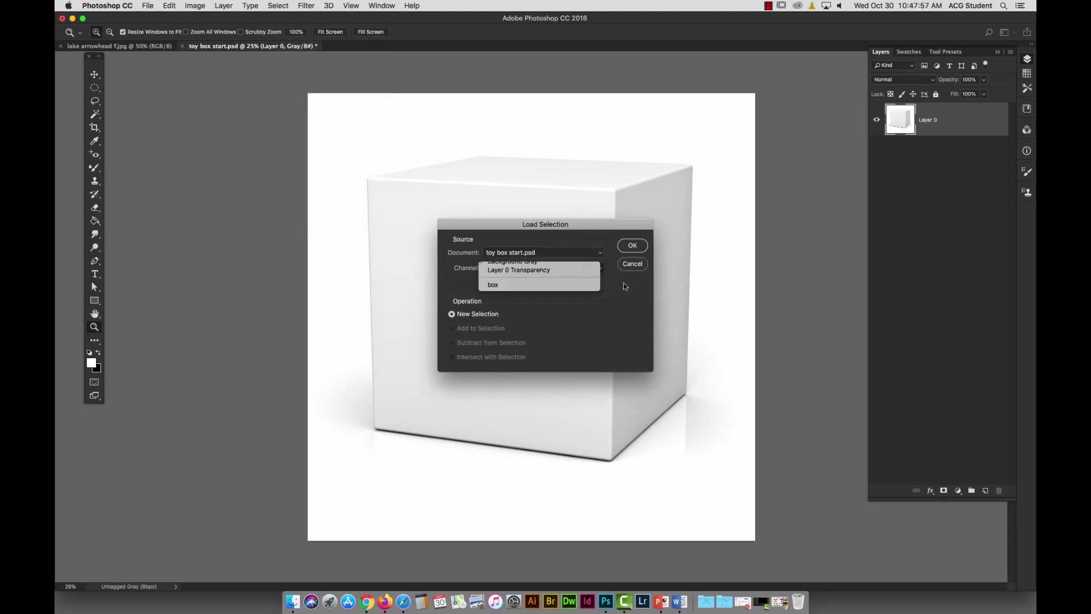
click(639, 248)
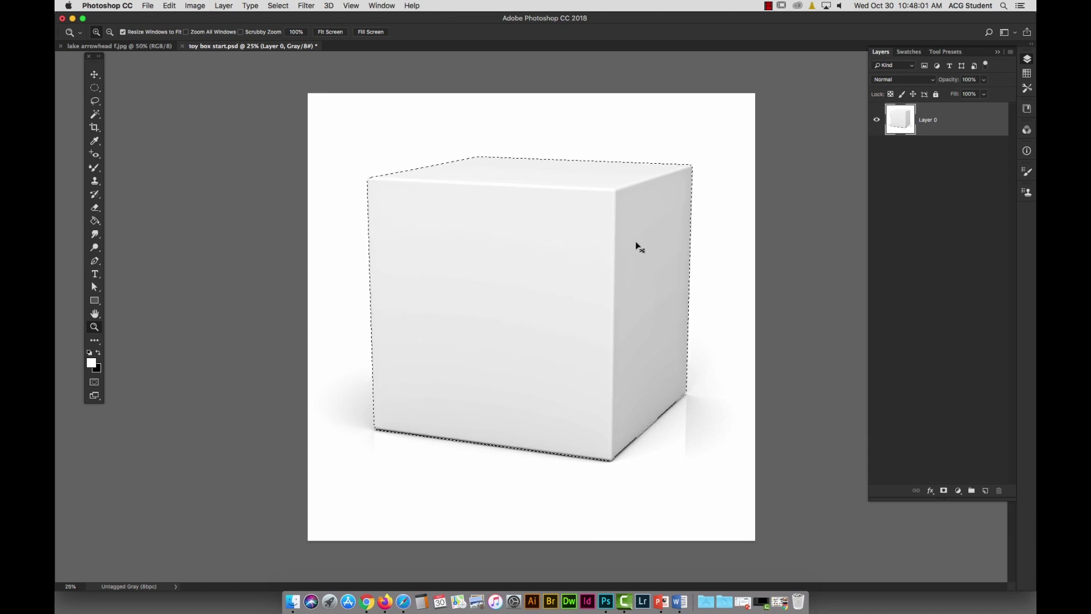
Step: Copy the selected cube onto its own layer and hide the original Layer 0
key(super+c)
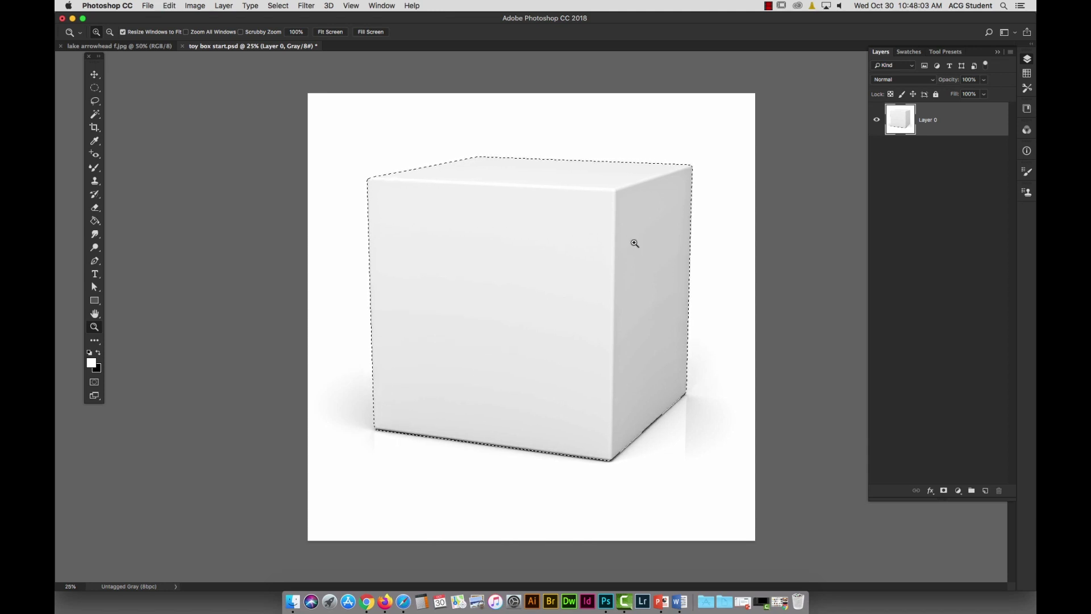
key(super+v)
click(877, 153)
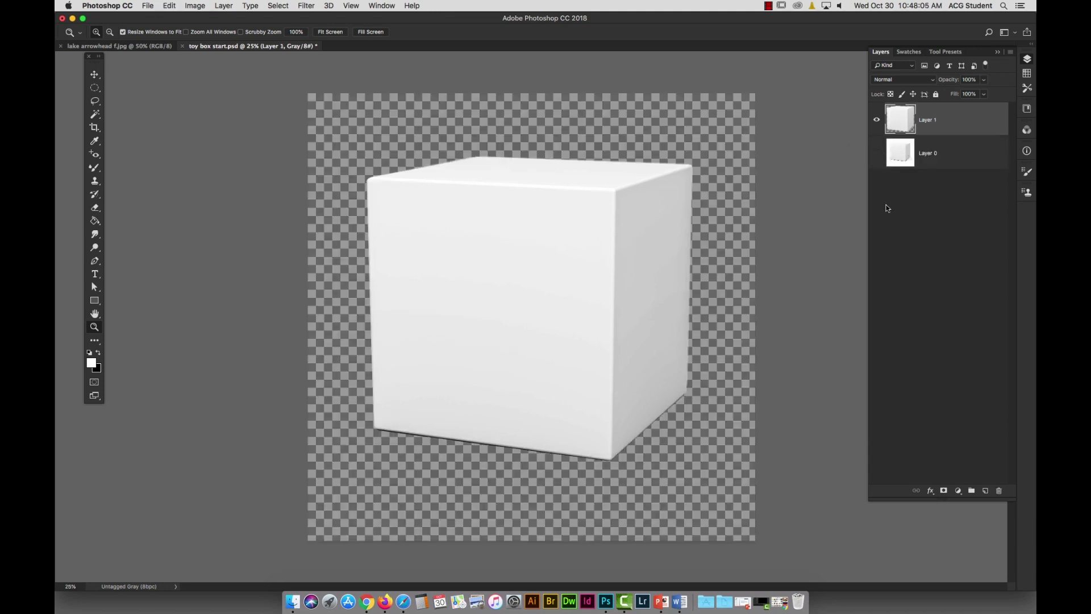
Step: Add an empty layer and place it directly beneath the cut-out cube layer
click(986, 491)
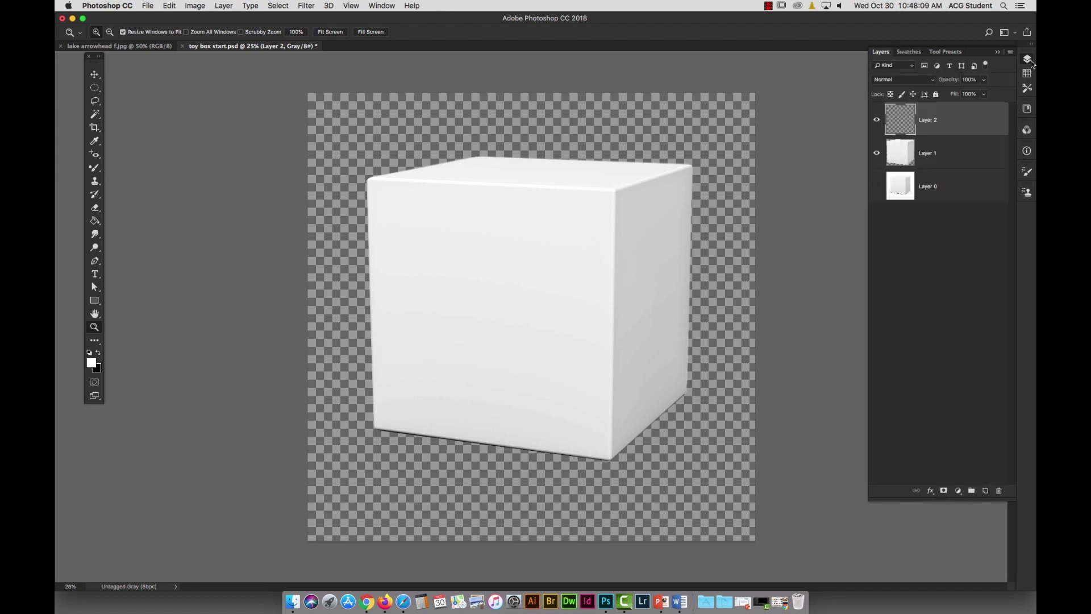
drag(971, 112, 964, 169)
click(146, 7)
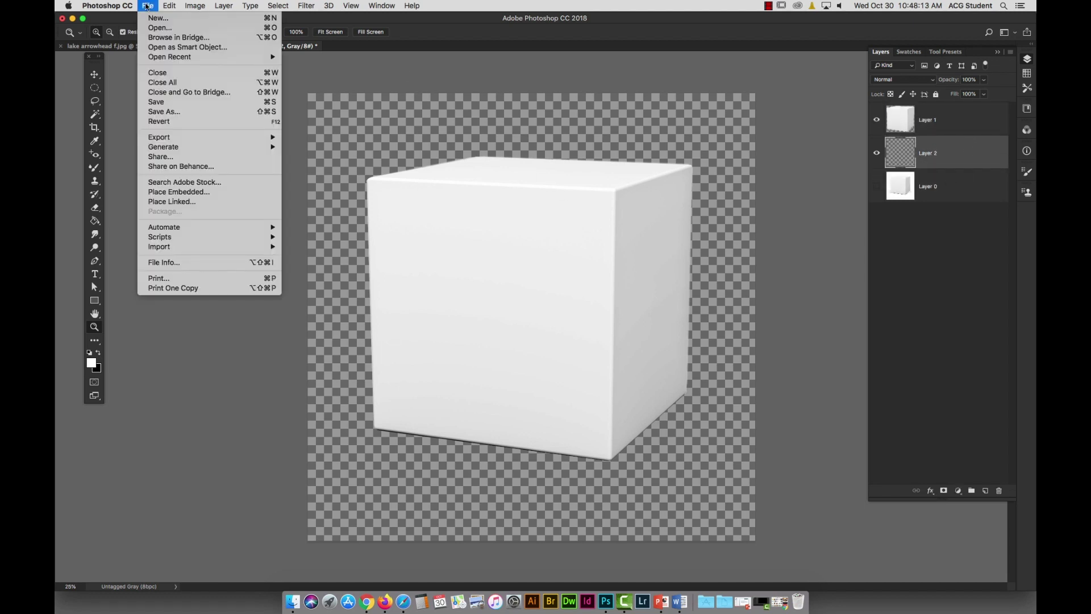
click(103, 223)
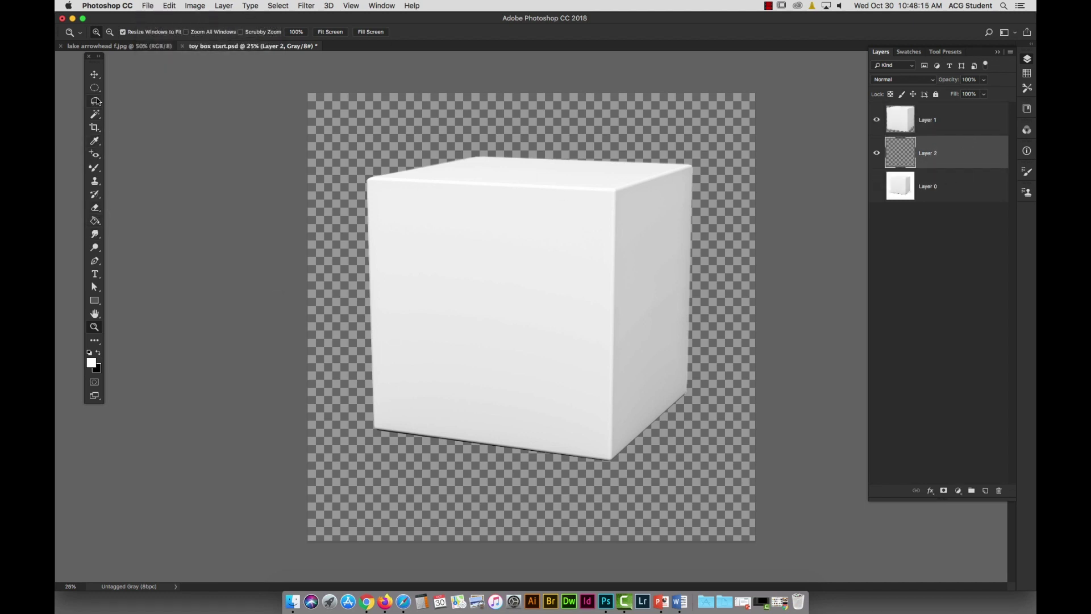
Step: Fill the empty layer with a vertical linear gradient running from black above the cube to white below it
click(94, 209)
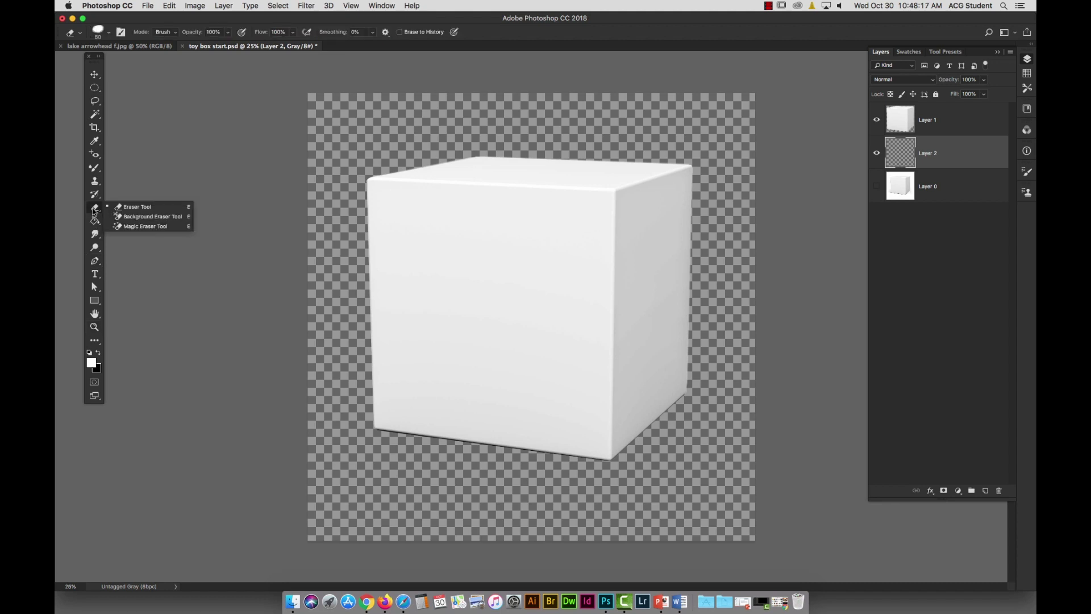
click(94, 222)
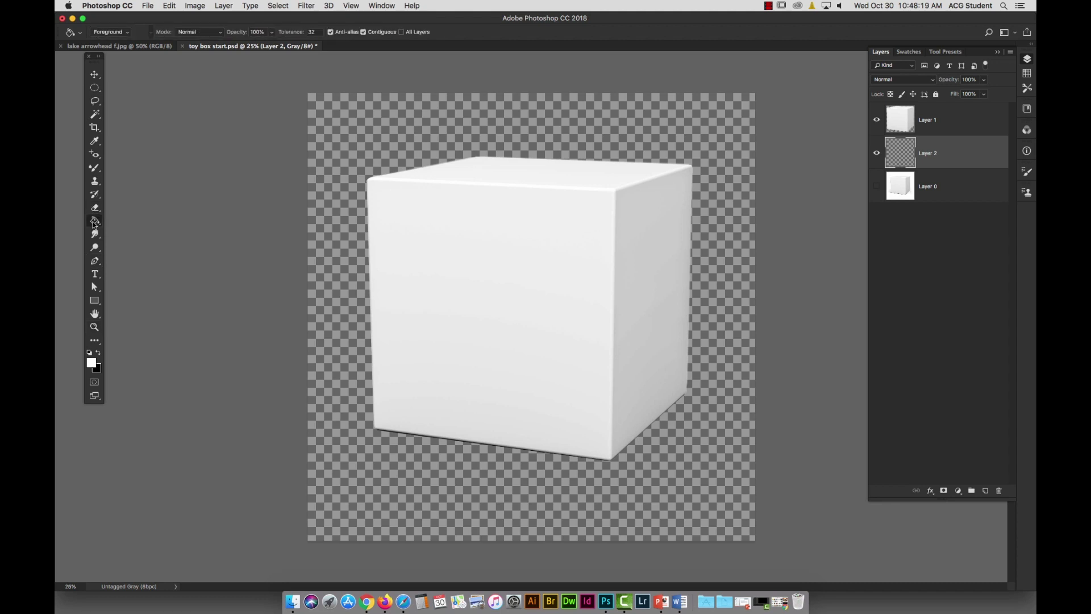
click(154, 219)
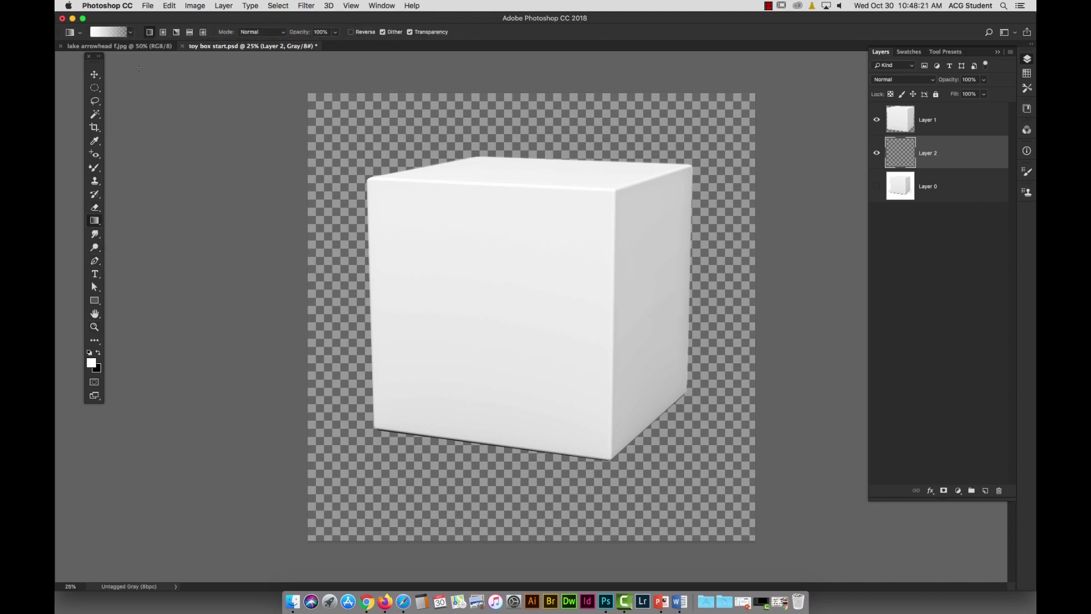
click(130, 33)
click(109, 51)
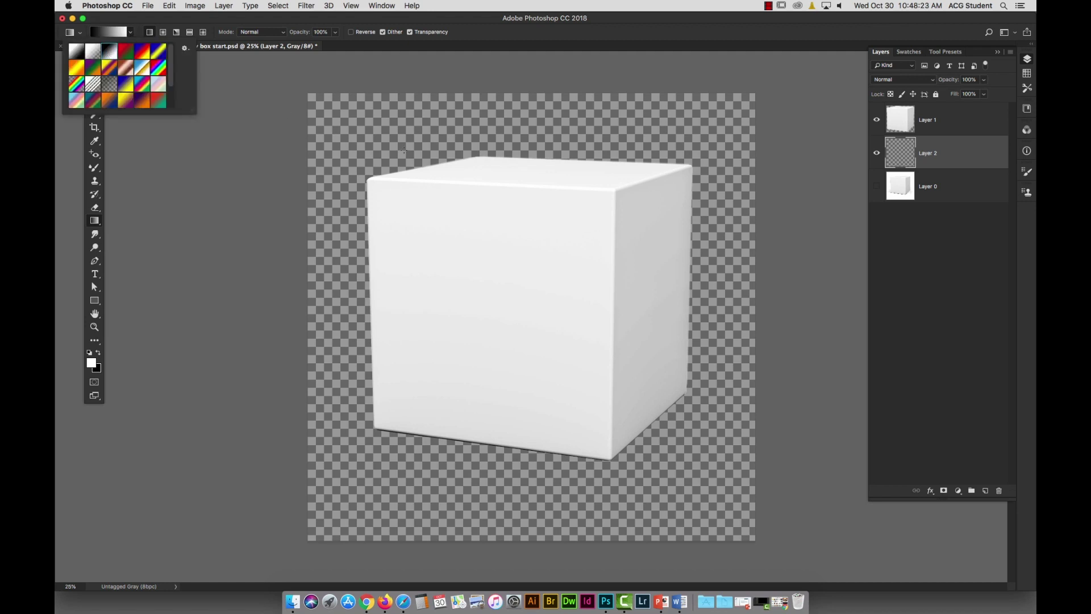
click(518, 79)
drag(518, 80, 519, 541)
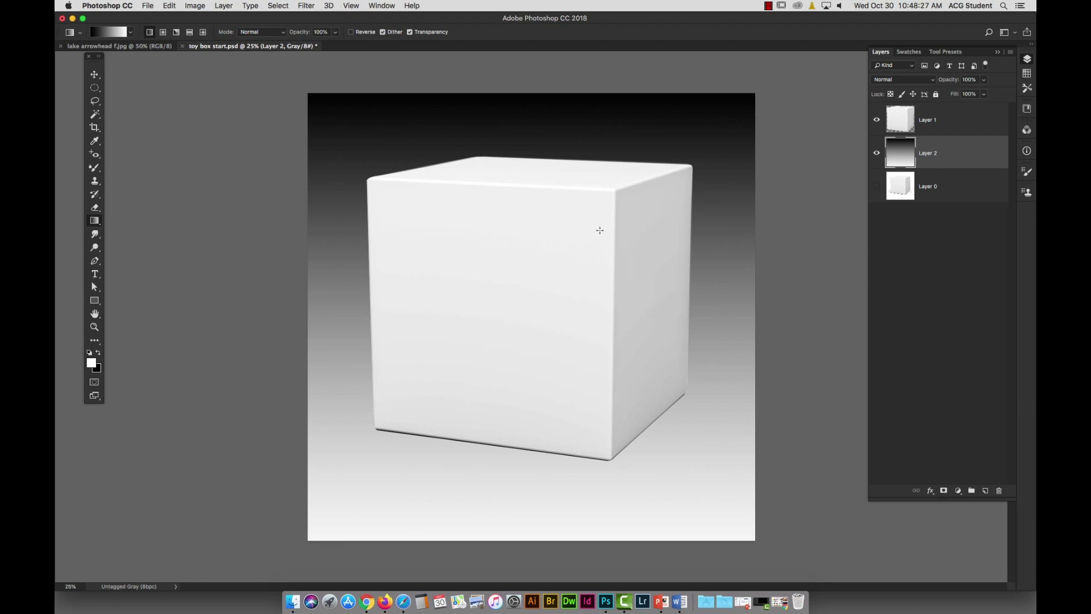
Step: Select the cube layer, show the rulers and place a vertical guide at the canvas's horizontal centre
click(94, 76)
click(901, 122)
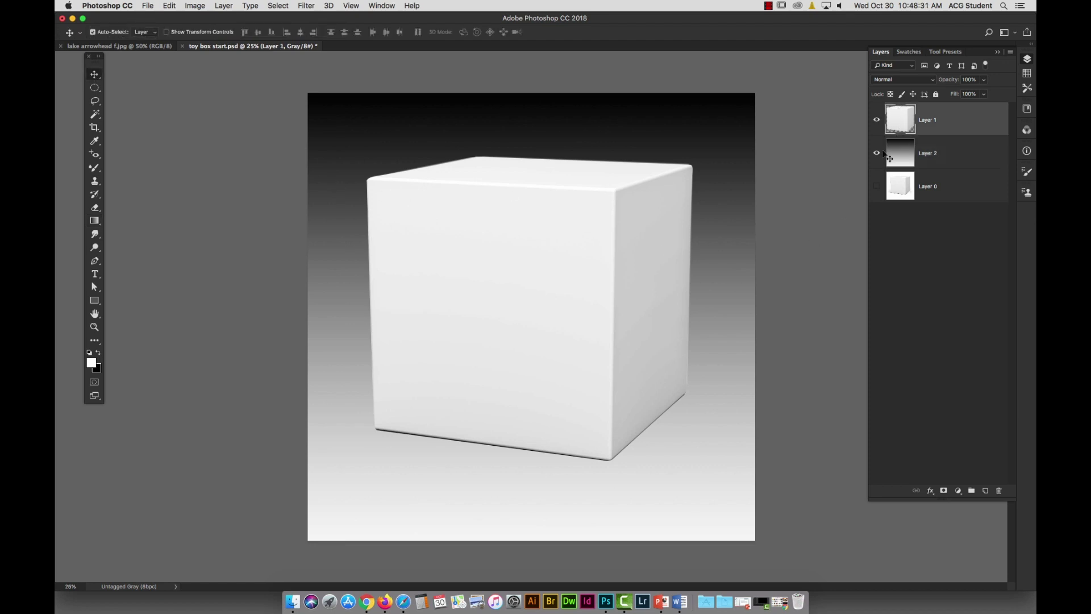
drag(223, 18, 227, 18)
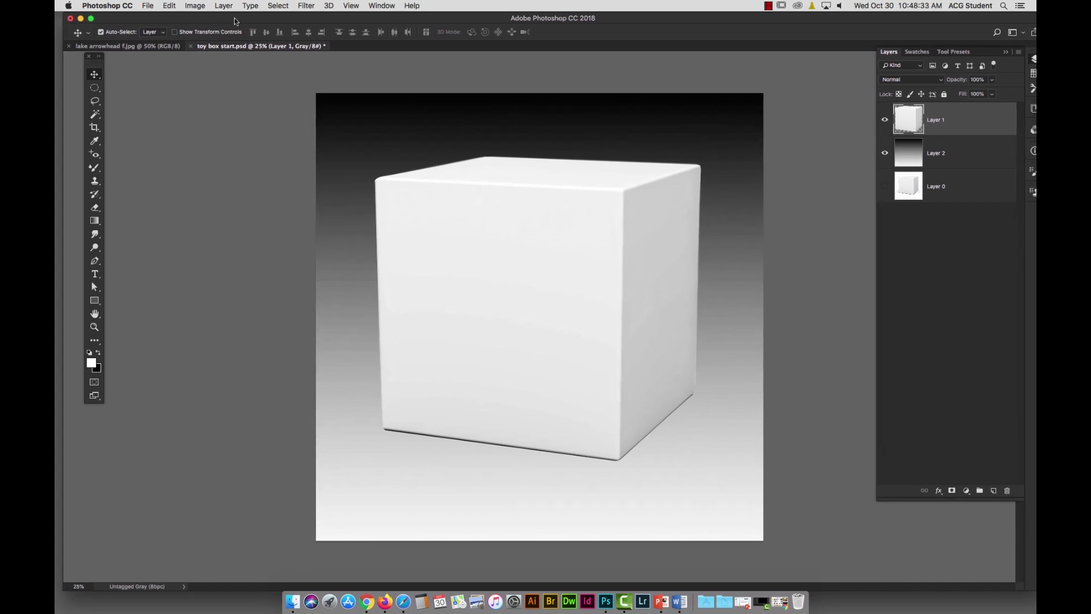
key(super+r)
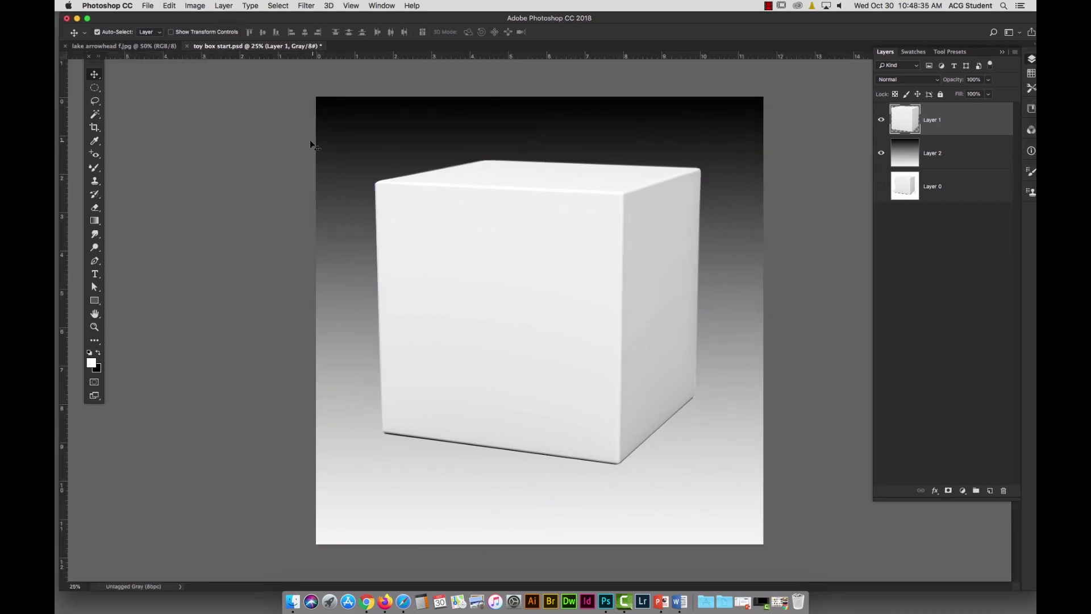
drag(64, 106, 542, 116)
Step: Activate the Polygonal Lasso Tool and add a blank layer mask to the cube layer
click(92, 88)
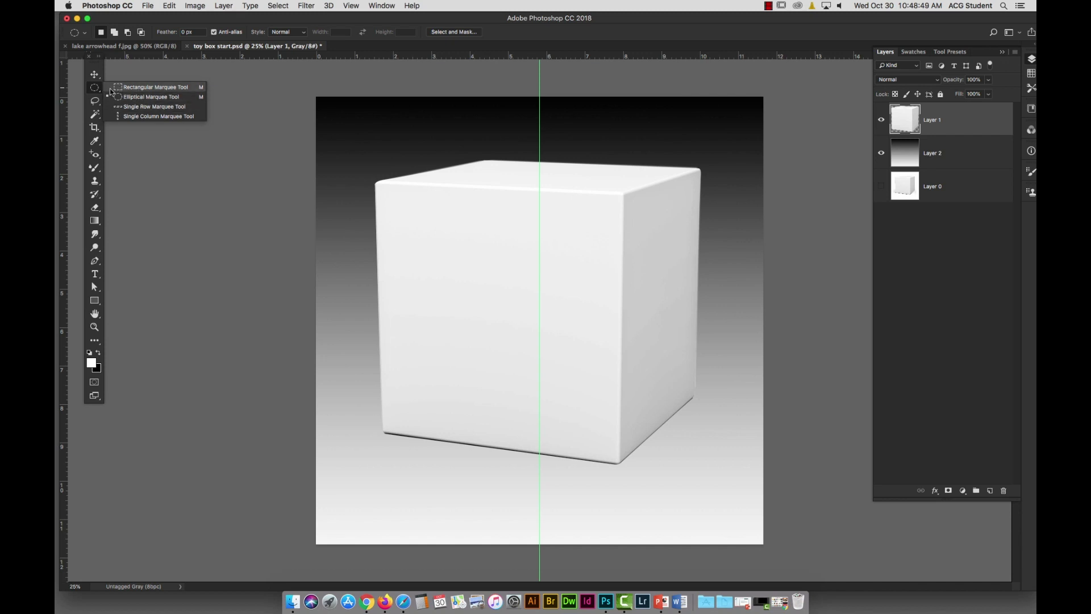
click(94, 101)
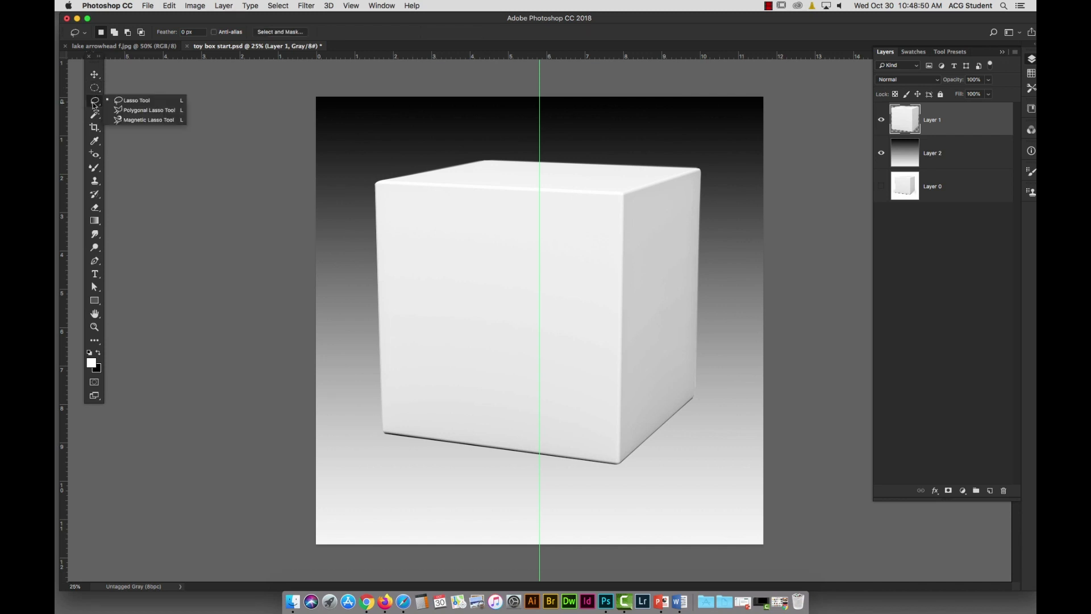
click(139, 110)
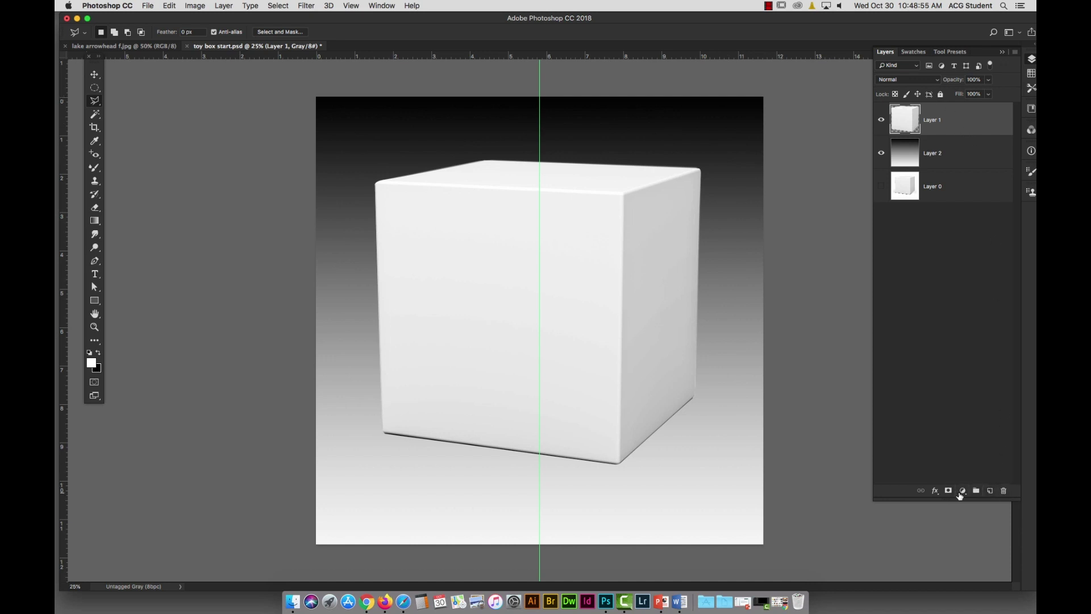
click(949, 491)
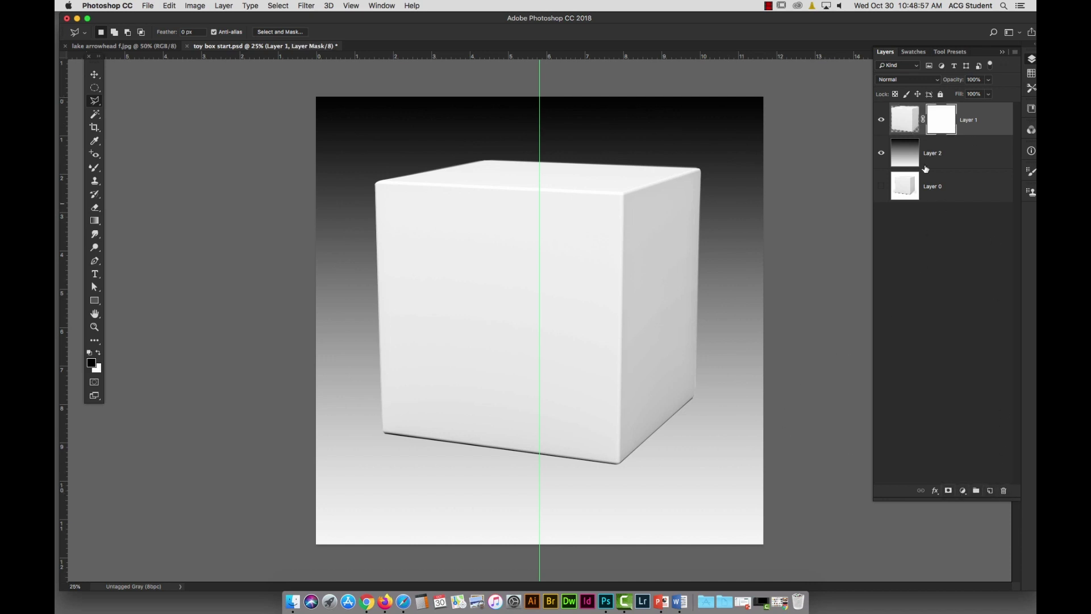
Step: Outline a four-sided window selection on the cube's front face, from its left edge to the centre guide, following the face's perspective
click(376, 206)
click(540, 218)
click(540, 391)
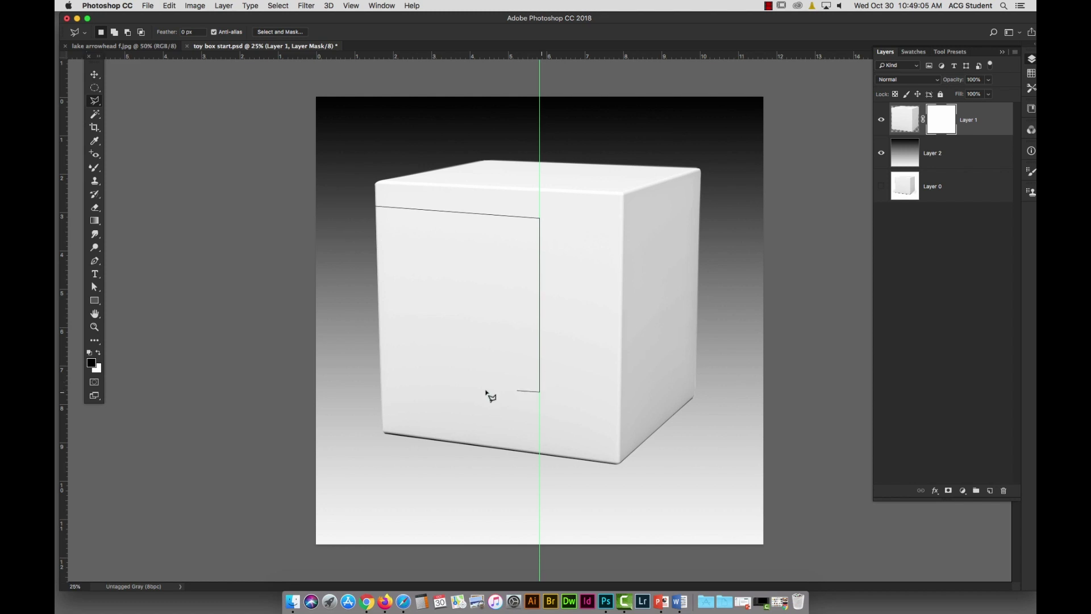
click(380, 376)
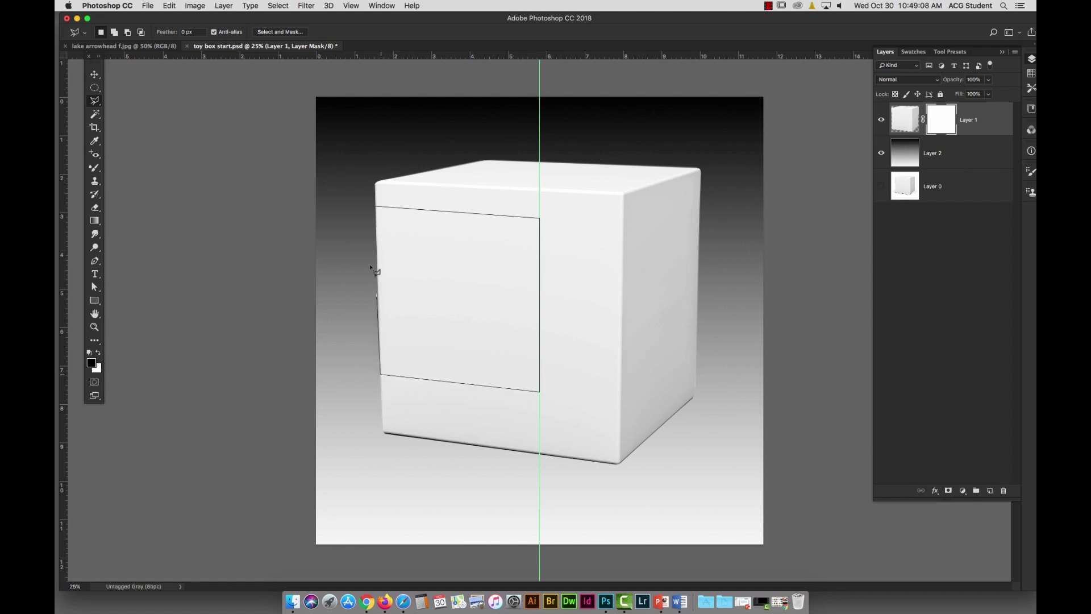
click(377, 208)
Step: Paint black on the cube's layer mask with the Brush Tool inside the selection to cut out the window
click(95, 207)
click(99, 355)
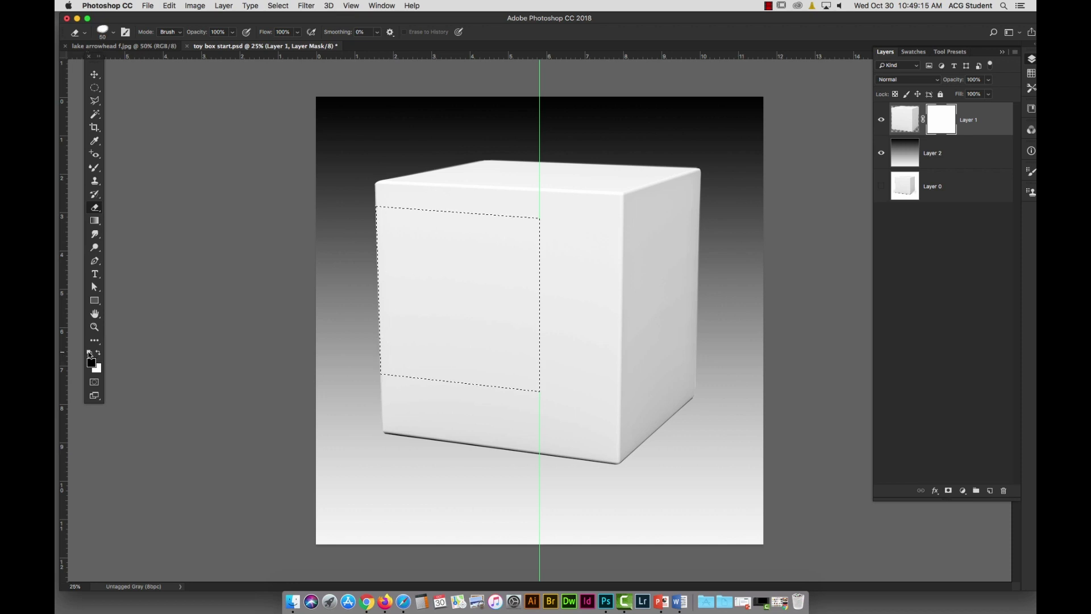
click(98, 355)
click(95, 163)
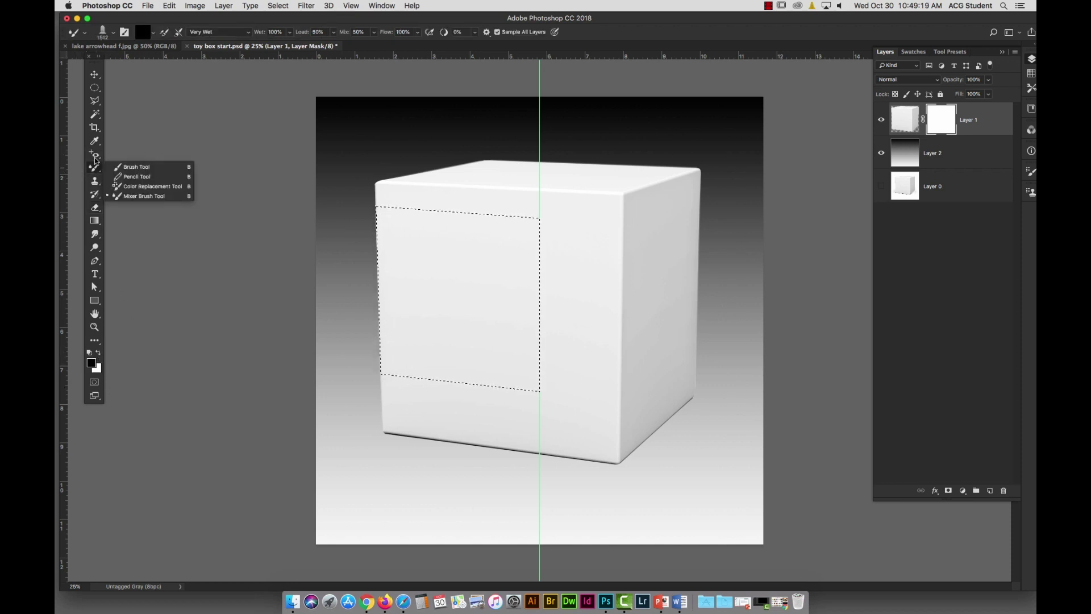
click(136, 166)
mouse_move(529, 239)
mouse_down()
mouse_move(464, 227)
mouse_move(624, 301)
mouse_move(305, 306)
mouse_move(522, 354)
mouse_move(370, 363)
mouse_move(395, 247)
mouse_move(514, 234)
mouse_move(518, 309)
mouse_up()
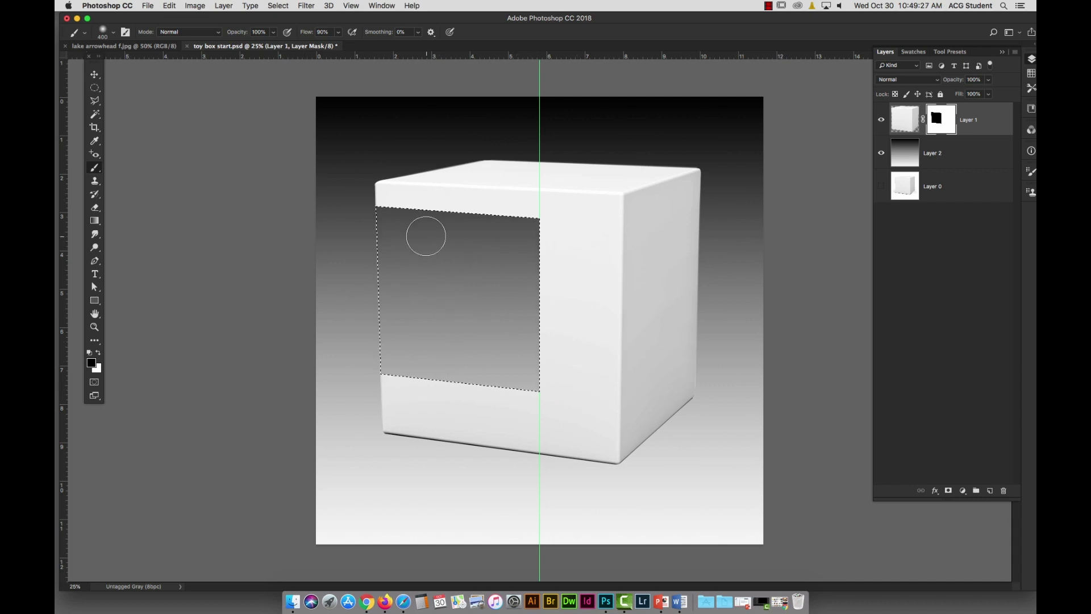
Step: Deselect the window area, make the gradient layer active and align the vertical guide with the cube's rear top corner
key(super+d)
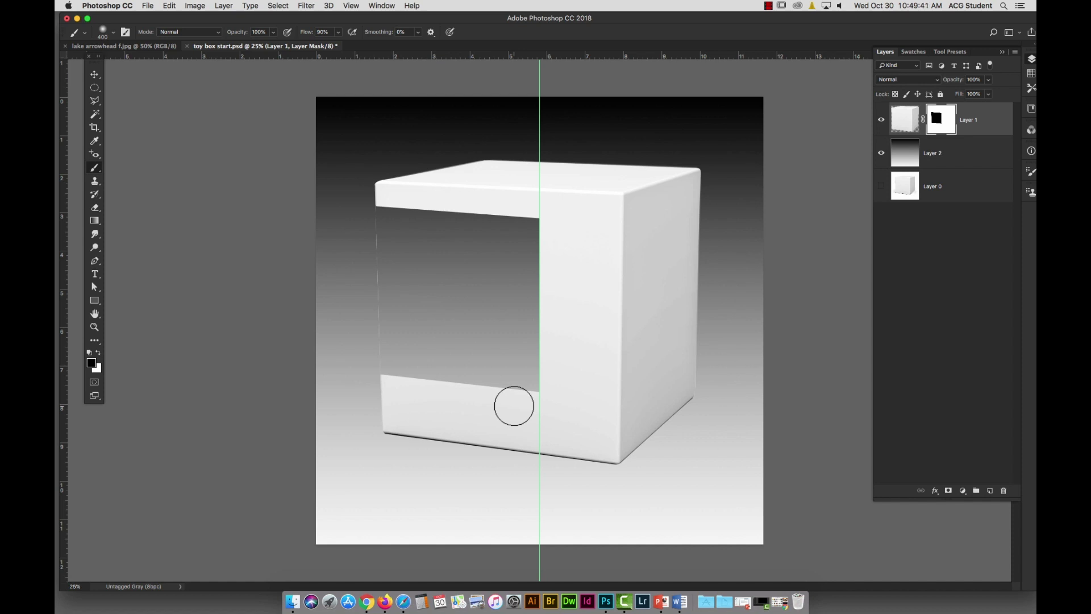
click(983, 163)
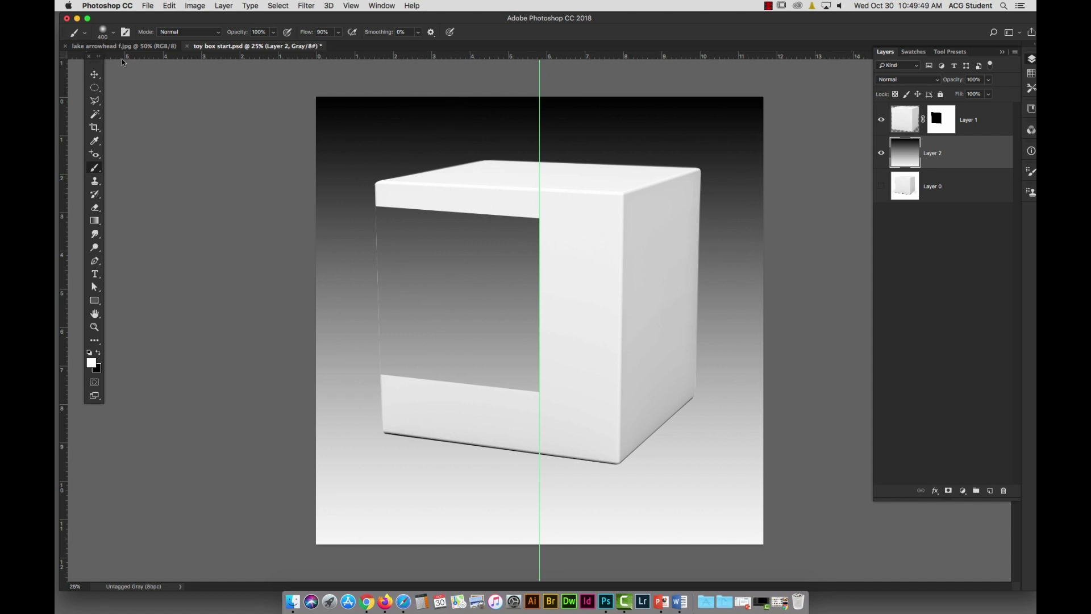
click(91, 74)
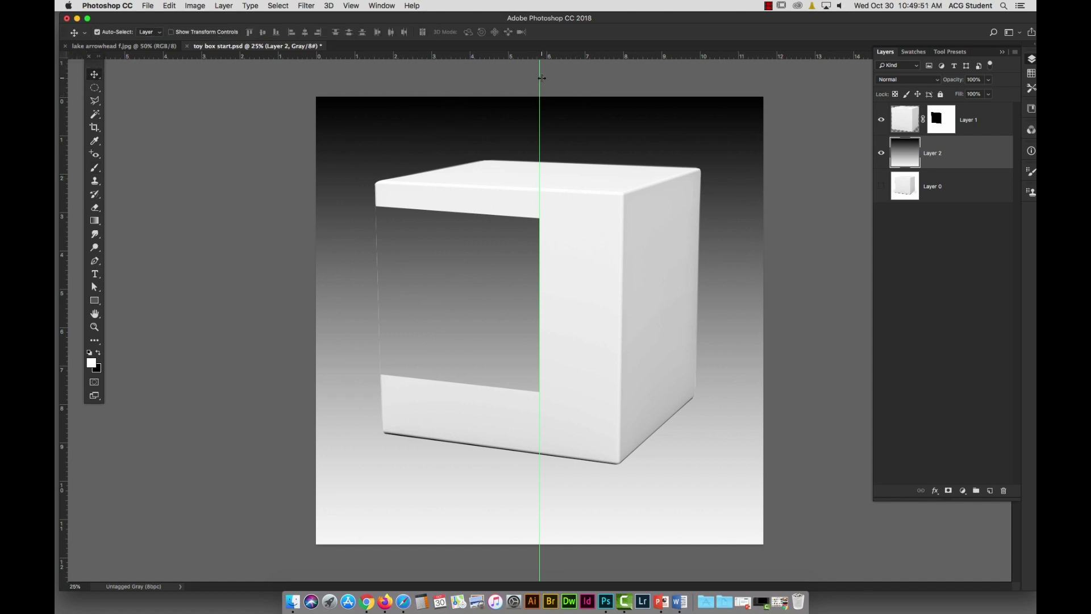
drag(540, 77, 485, 80)
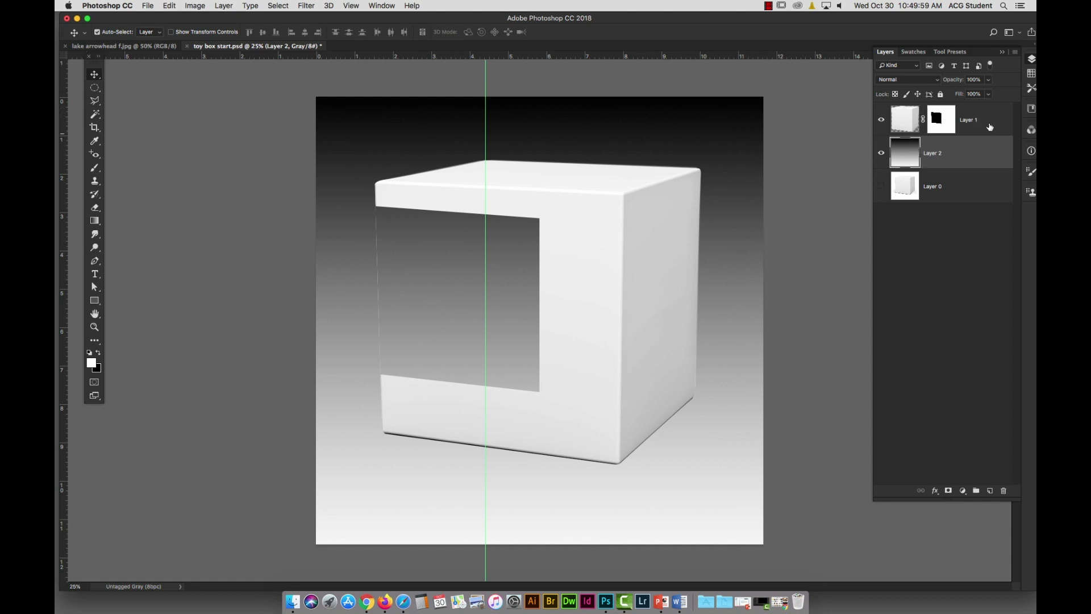
Step: Add a new layer above the gradient and outline the box's floor with the Polygonal Lasso, extending the selection behind the cube's front and side
click(990, 491)
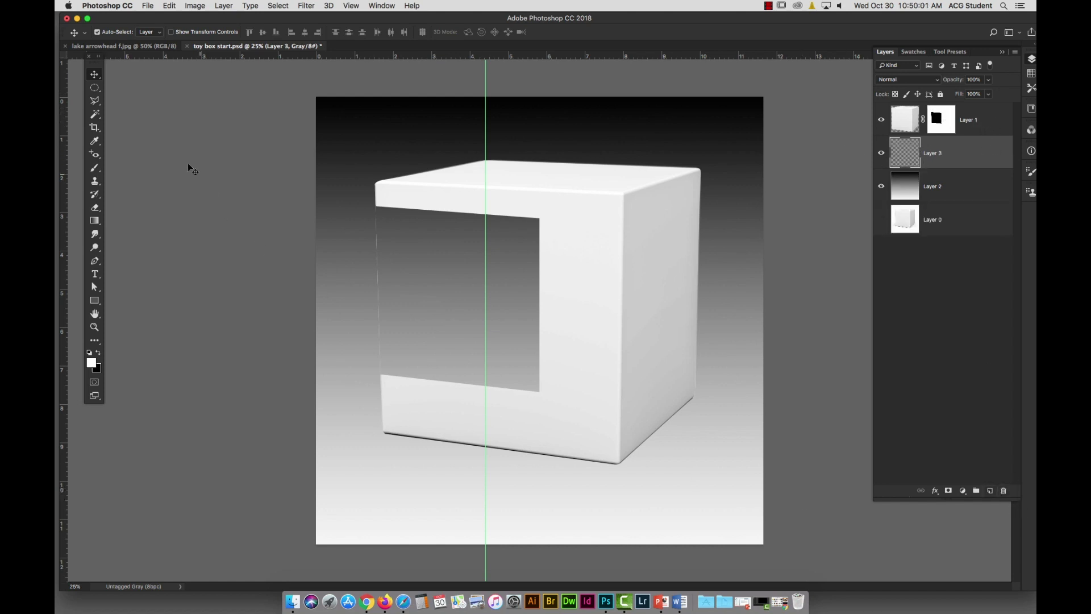
click(95, 100)
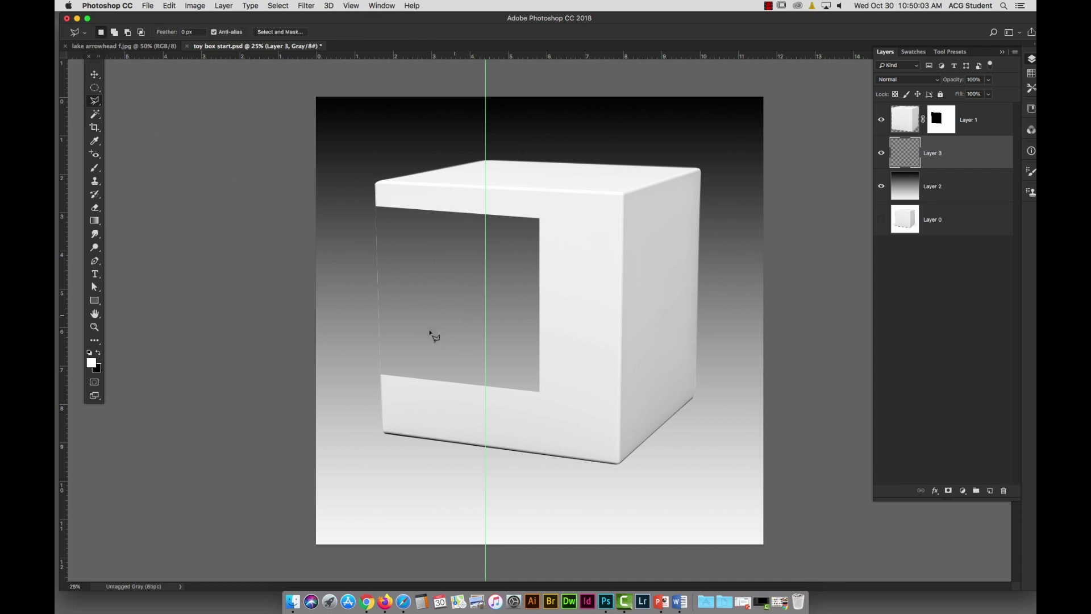
click(380, 375)
click(486, 333)
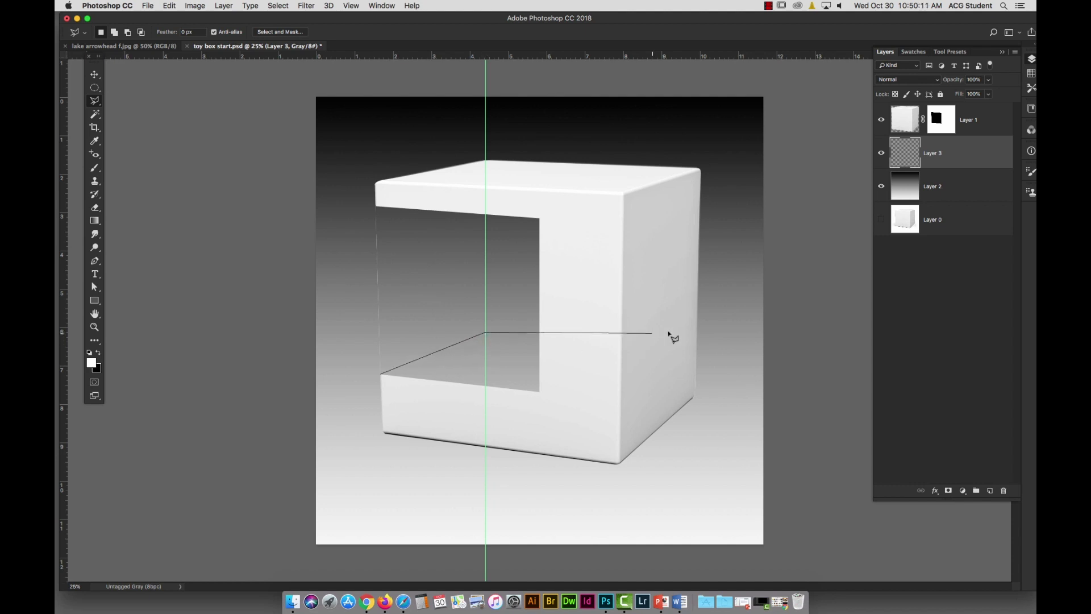
click(671, 343)
click(618, 430)
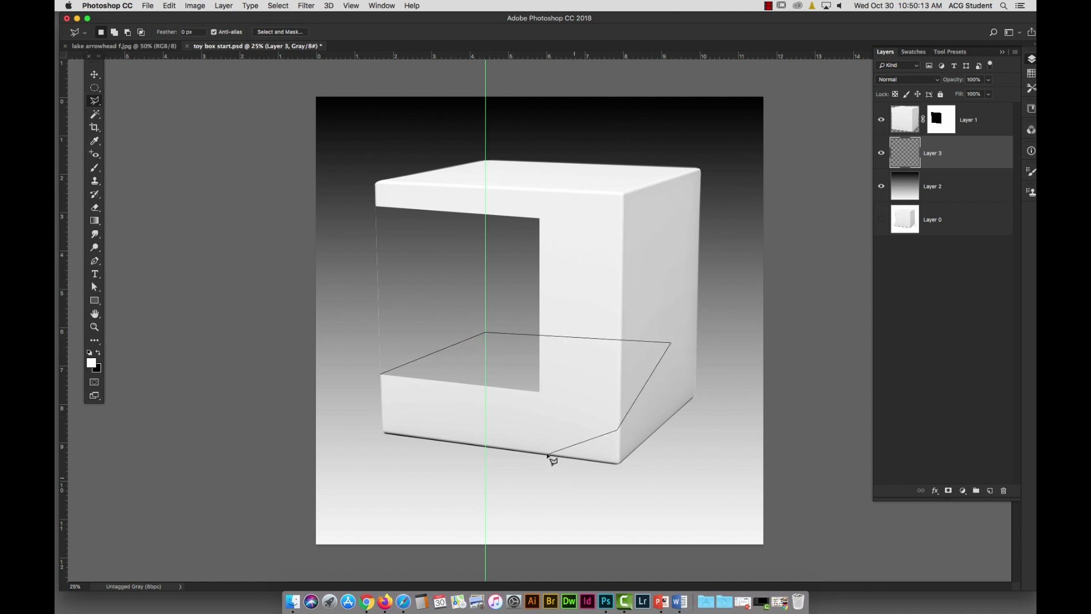
click(428, 426)
click(381, 376)
Step: Fill the floor selection with a mid-gray swatch and deselect
click(1032, 73)
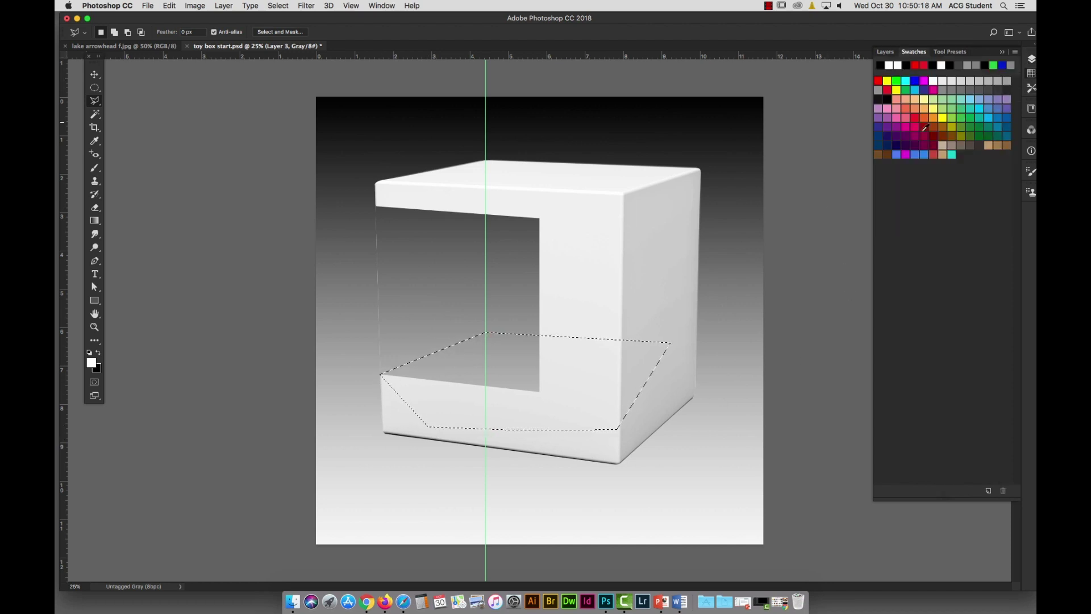
click(943, 90)
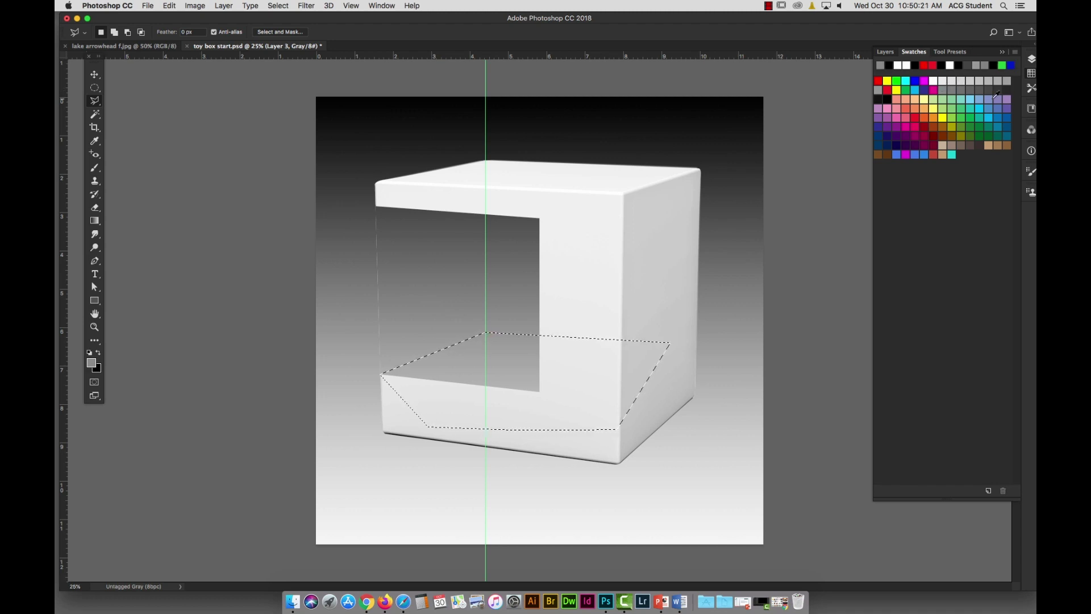
key(super+d)
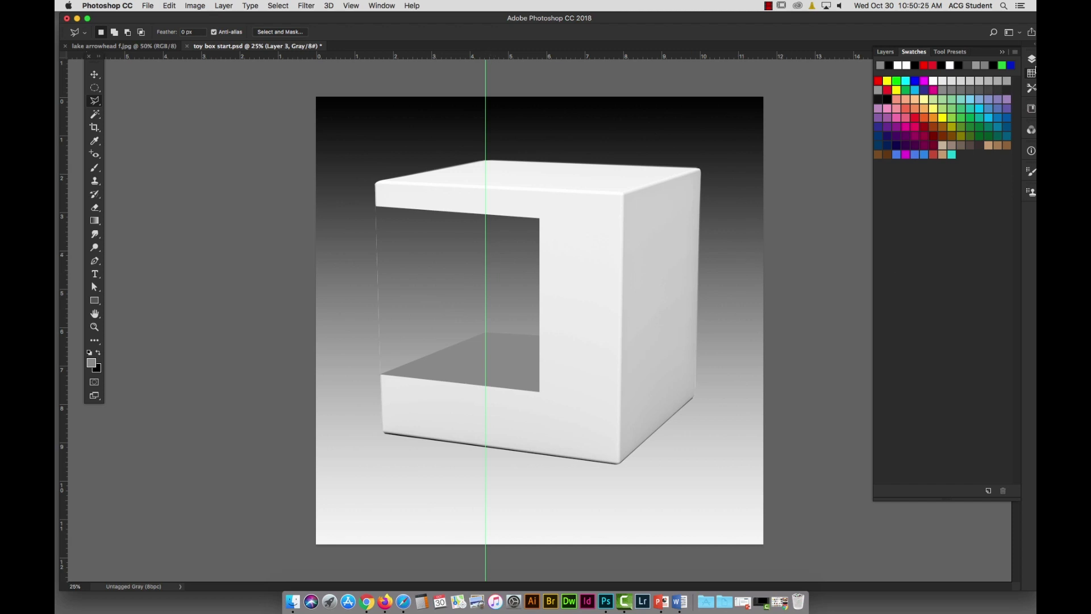
Step: Add a new layer above the floor and outline a polygonal area from the vertical guide to behind the cube's front wall
key(F7)
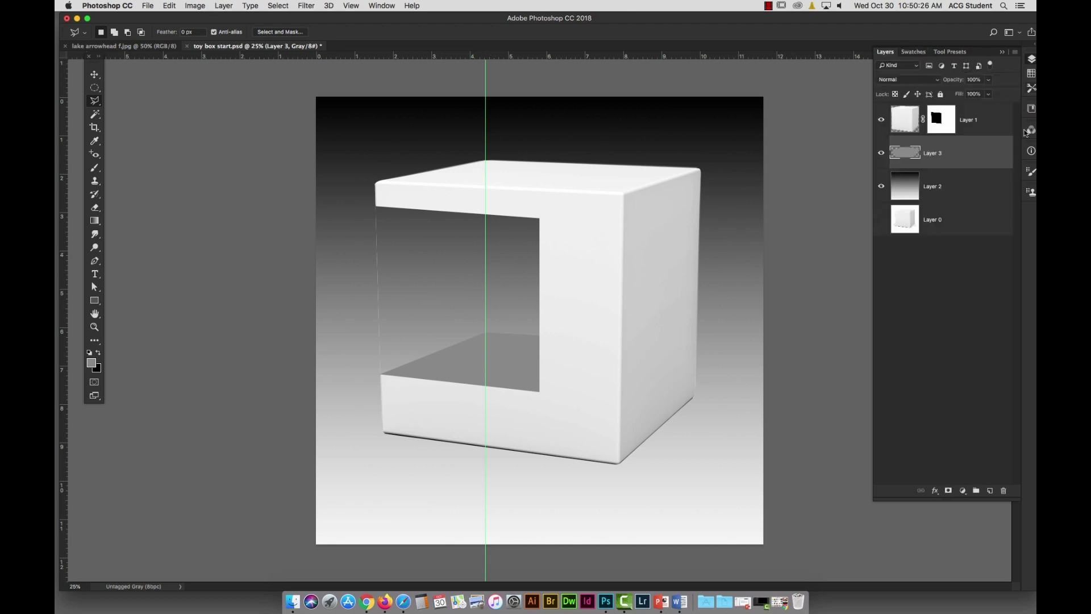
click(989, 490)
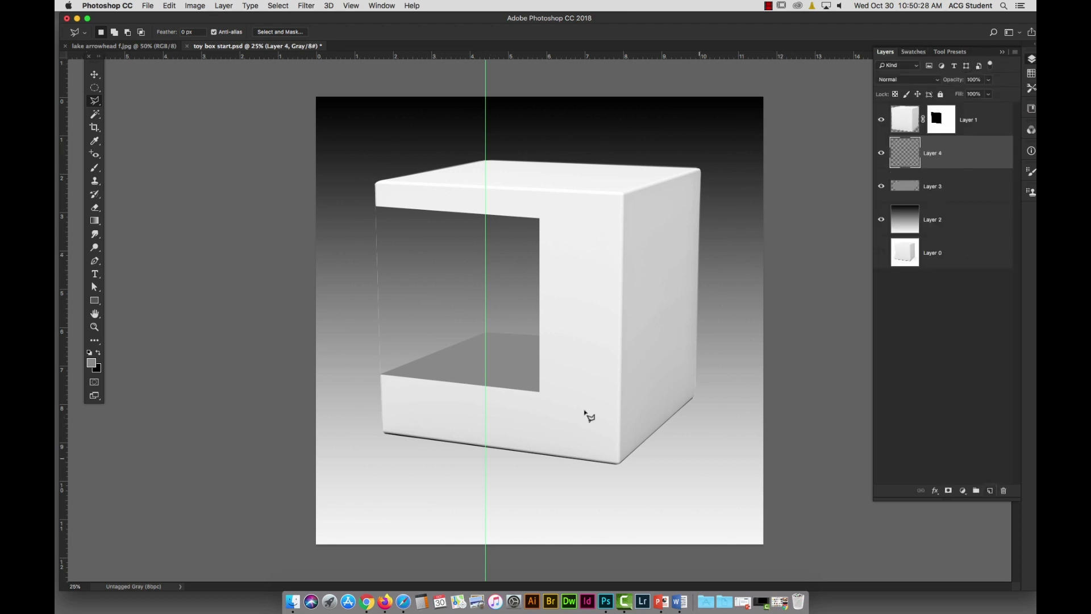
click(485, 315)
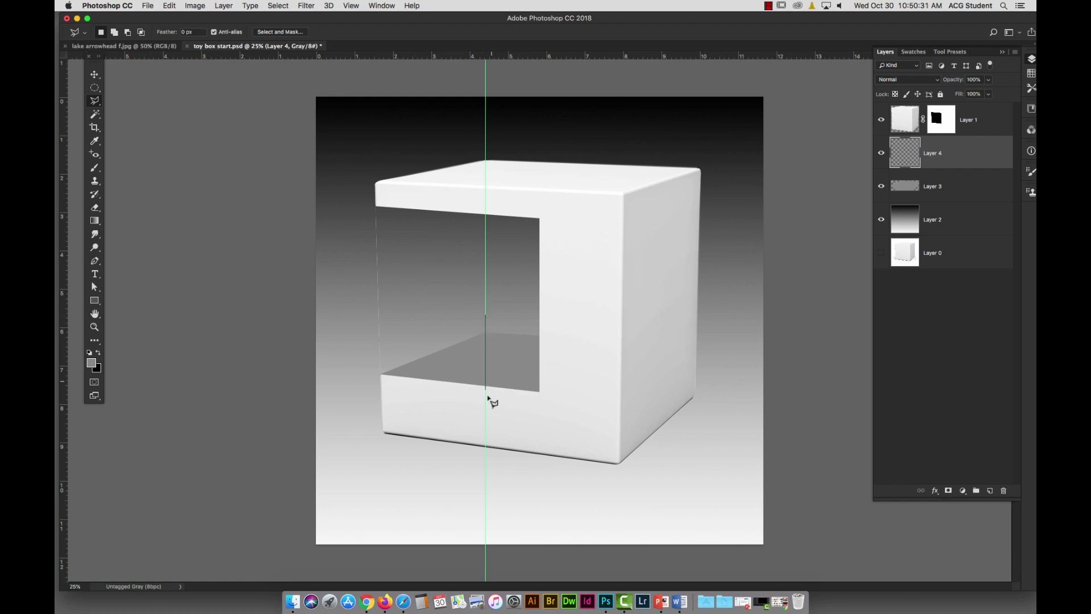
click(486, 426)
click(635, 414)
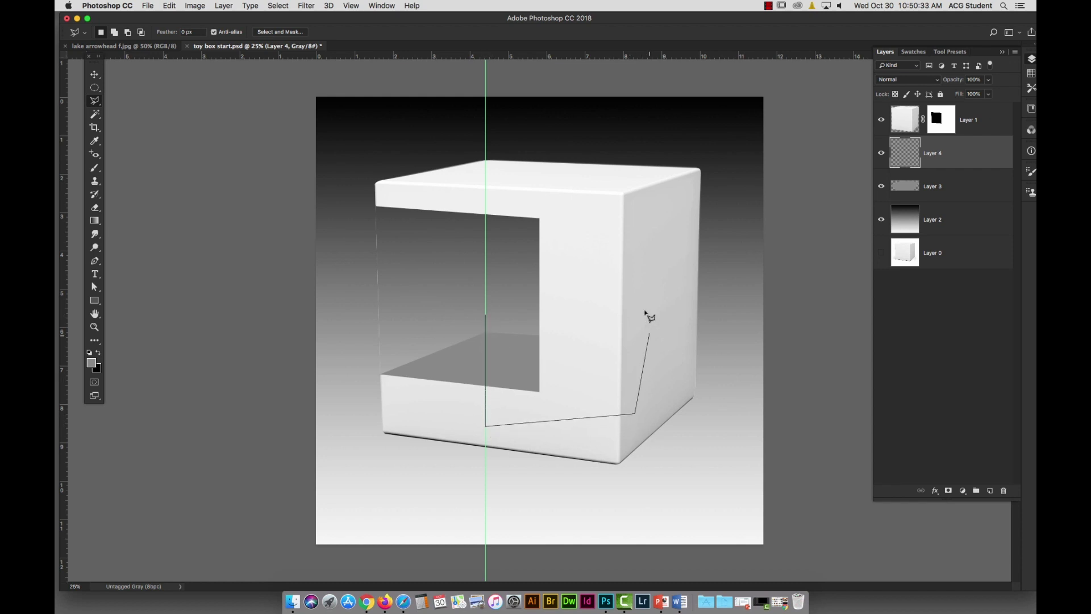
click(649, 325)
click(586, 297)
click(487, 316)
Step: Fill the outlined area with gray, trim away everything outside the floor layer's shape and deselect
key(alt+BackSpace)
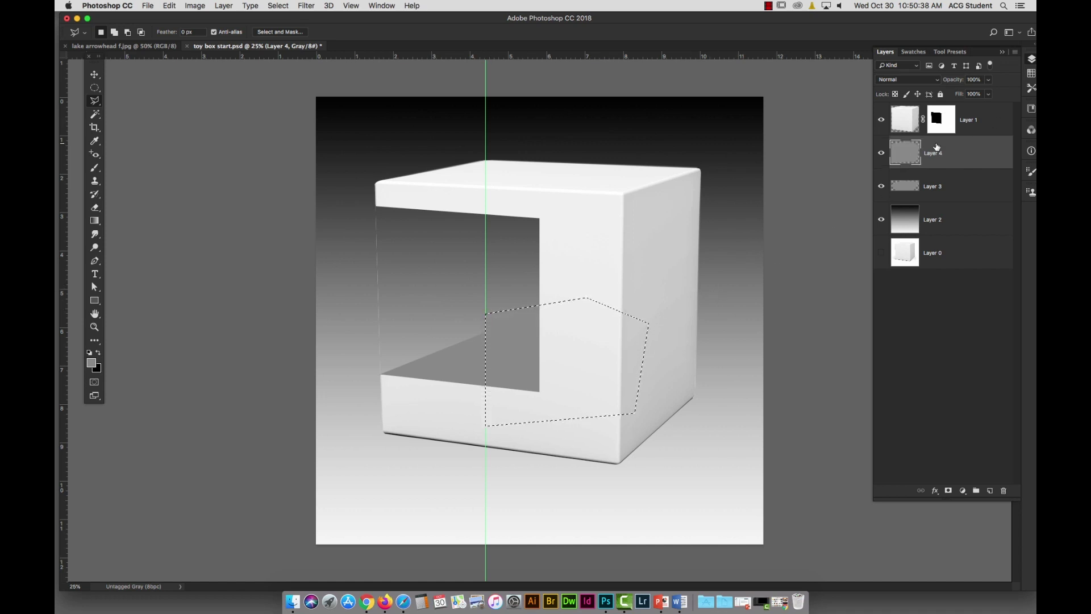
super+click(913, 190)
key(shift+super+i)
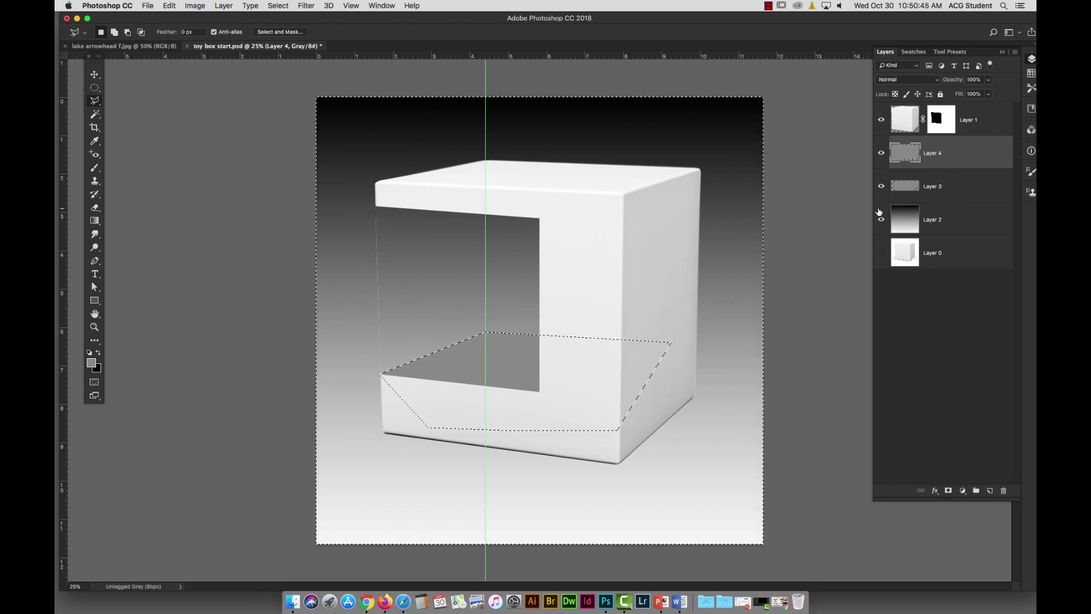
key(super+d)
Step: Set Layer 4 to Multiply blending at 58% opacity and clear the guides
click(975, 185)
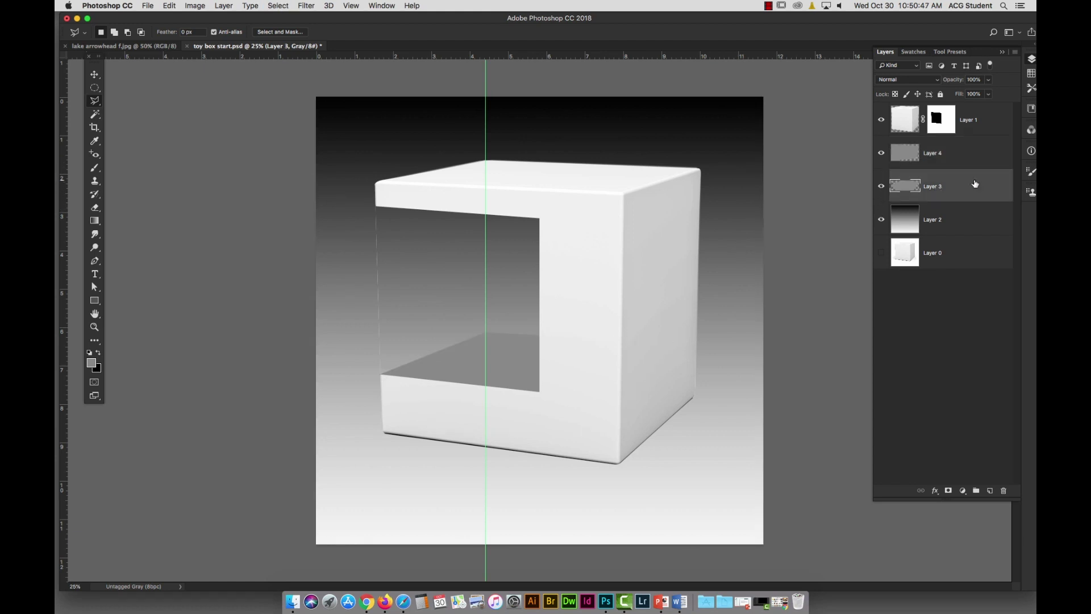
click(968, 151)
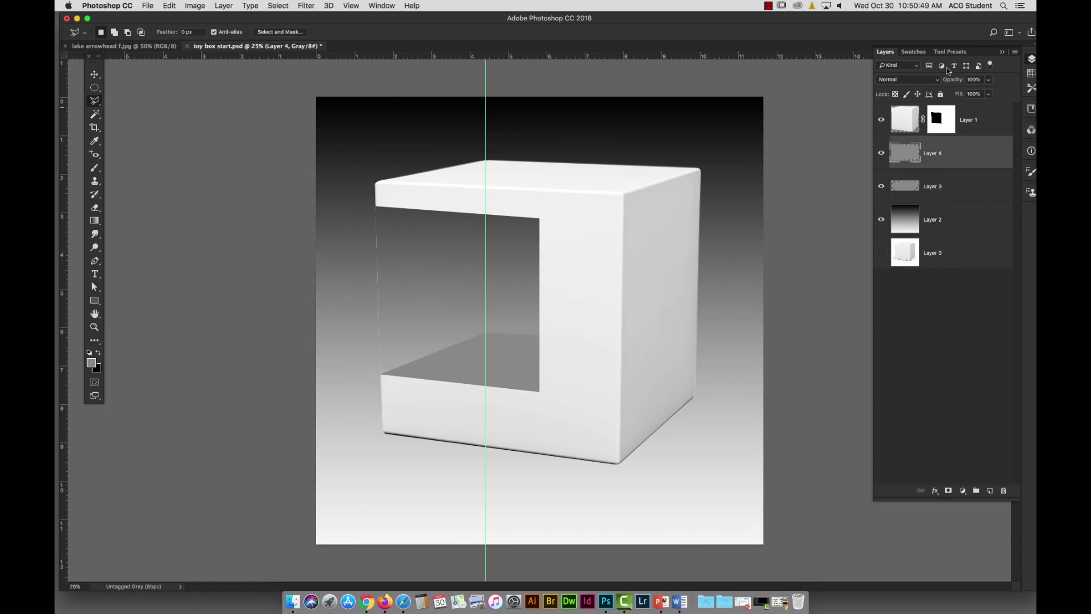
click(927, 80)
click(921, 112)
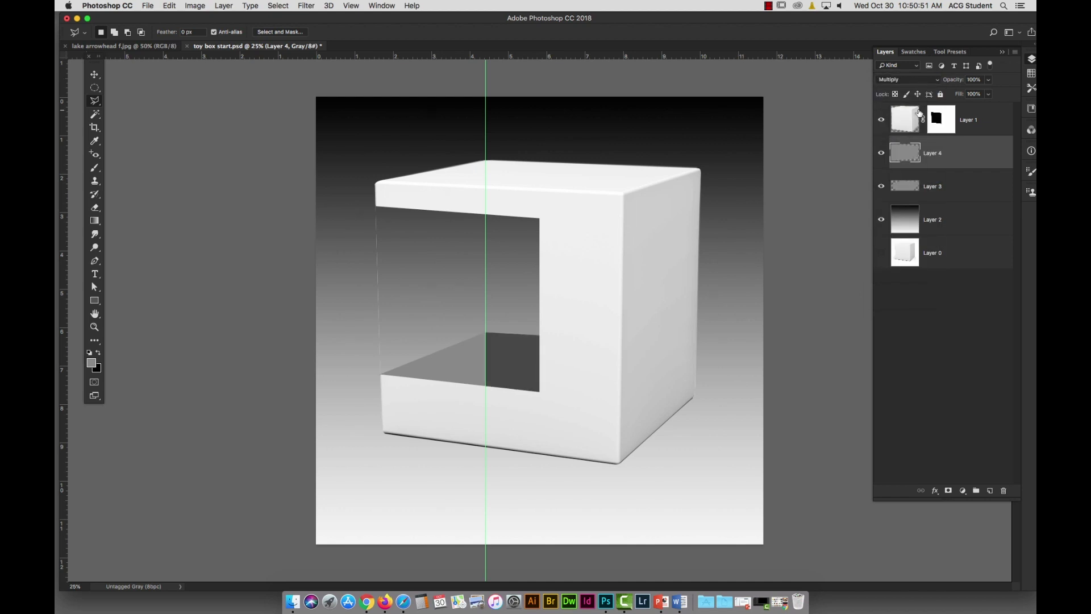
click(988, 80)
drag(991, 93, 970, 101)
click(350, 5)
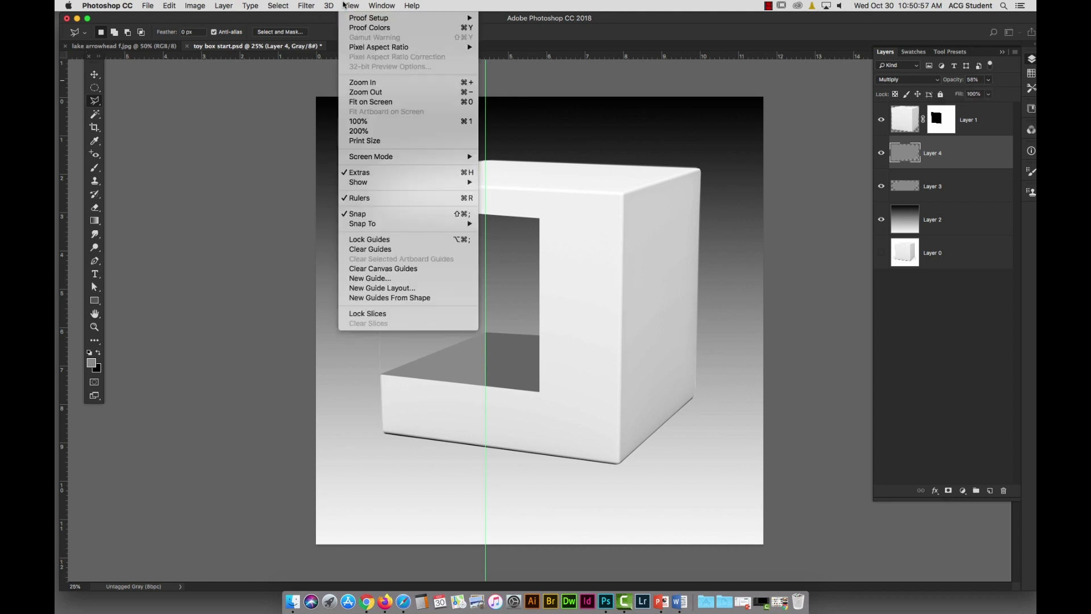
click(374, 250)
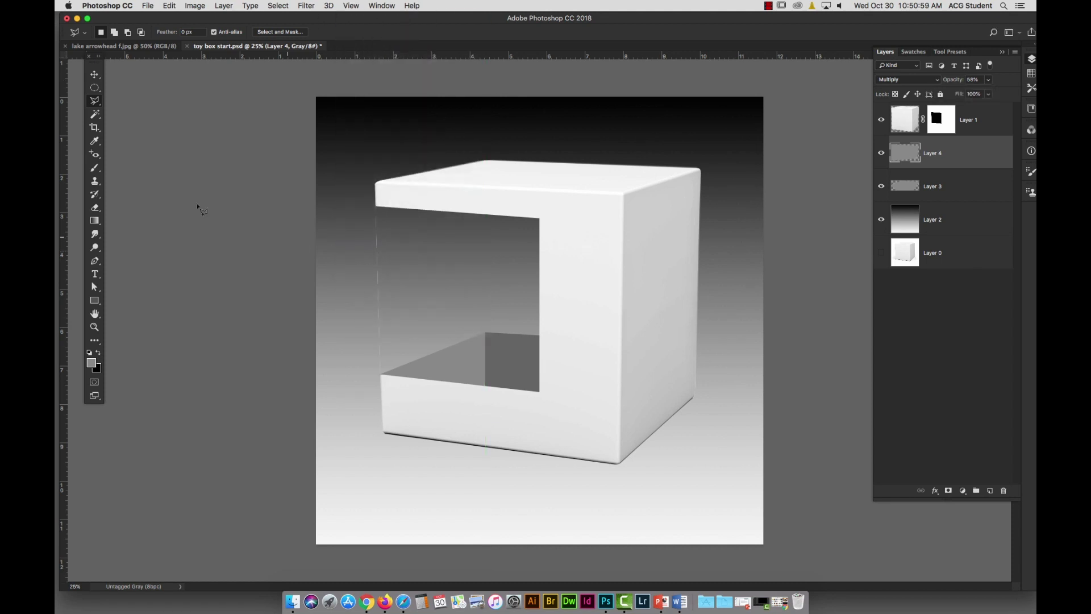
Step: Distort Layer 4 by moving its upper-right corner slightly outward and down, and save the document
click(96, 76)
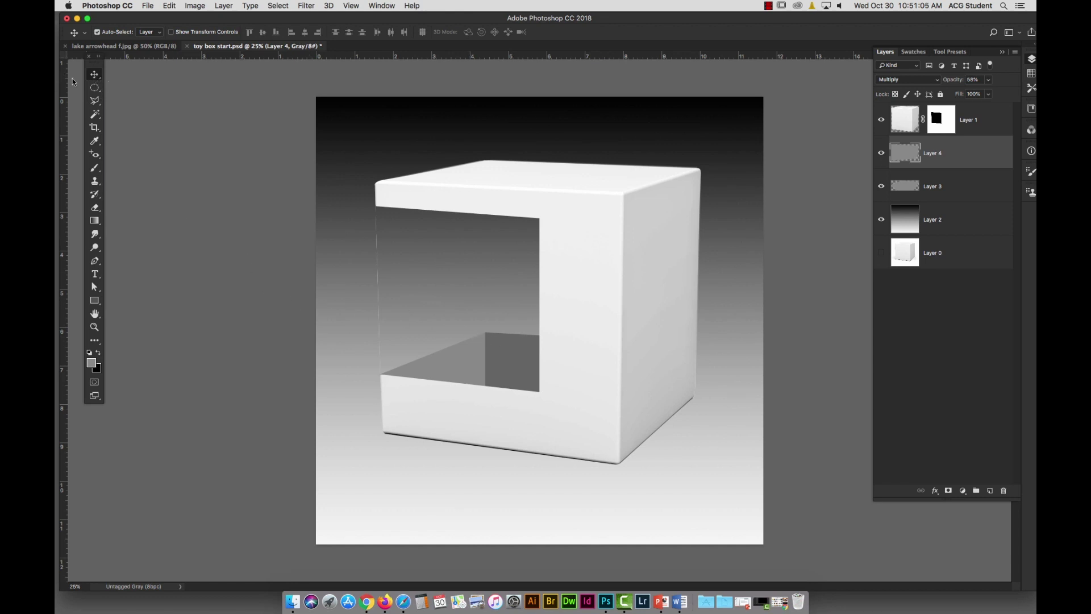
click(168, 6)
mouse_move(196, 234)
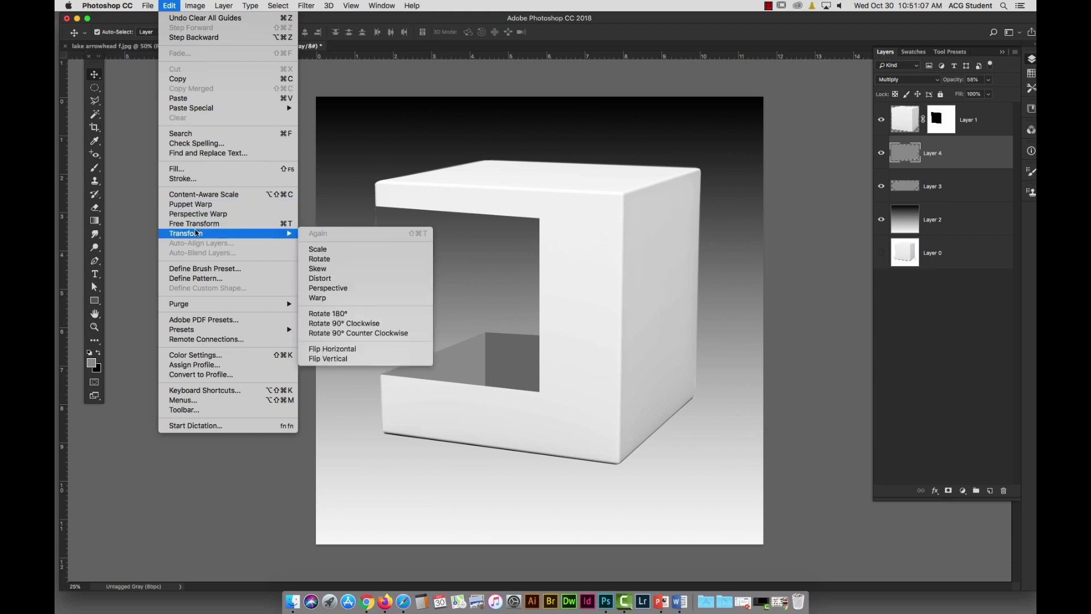
click(349, 282)
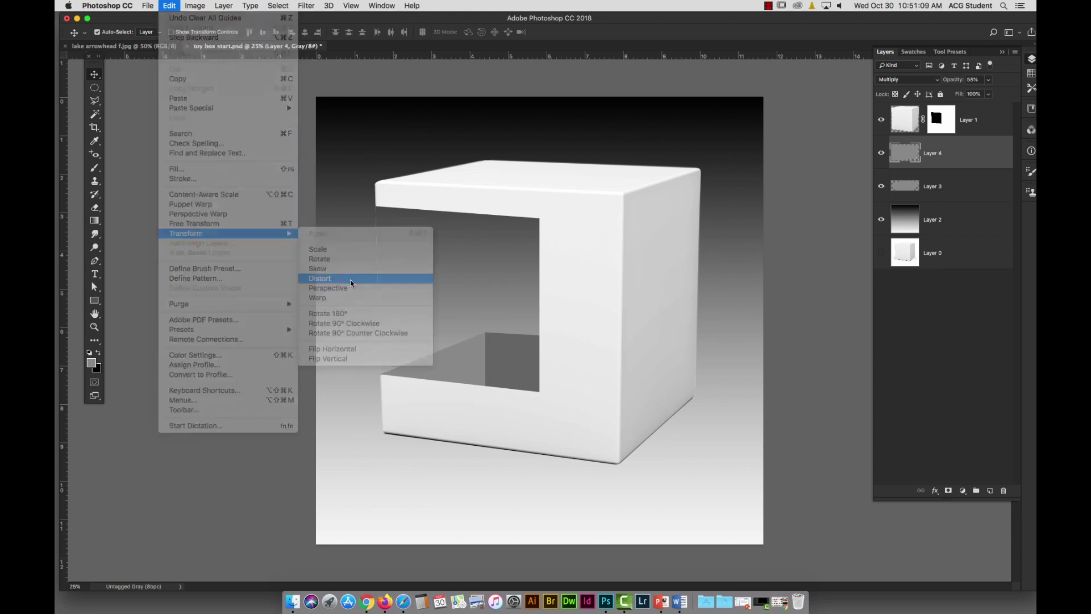
drag(646, 332, 651, 340)
key(Return)
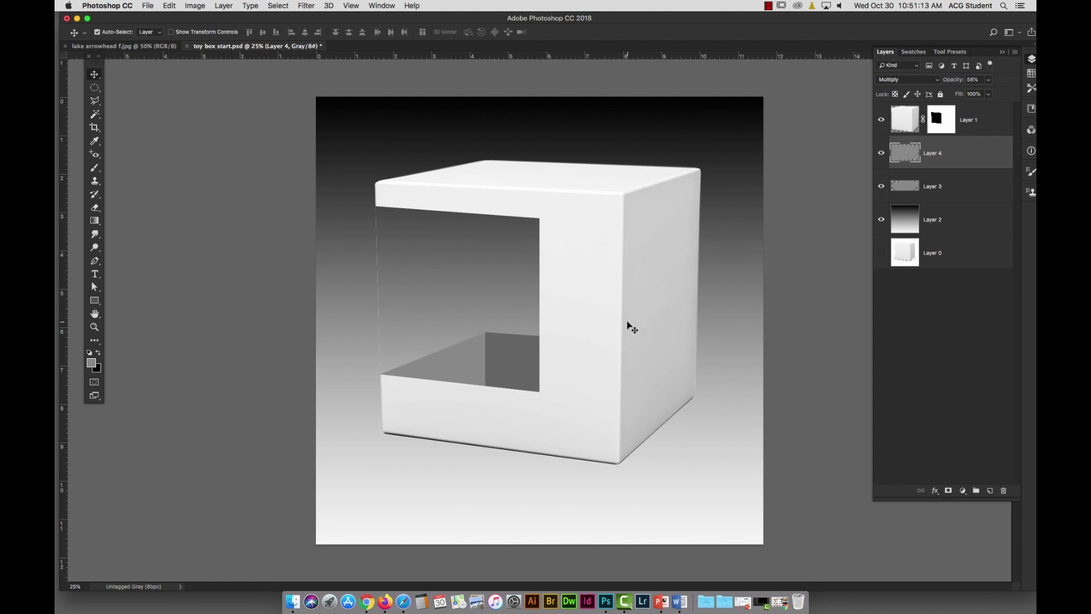
key(ctrl+s)
Step: Distort Layer 4 again, lowering its upper-right corner to follow the floor's rear edge, and save the document
click(165, 6)
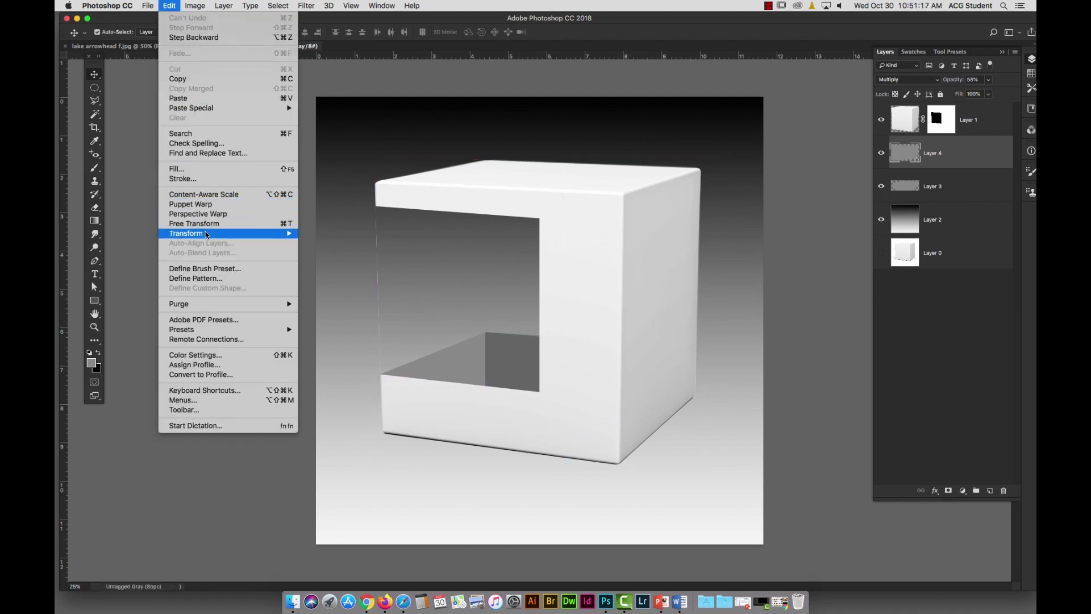
mouse_move(207, 234)
click(373, 279)
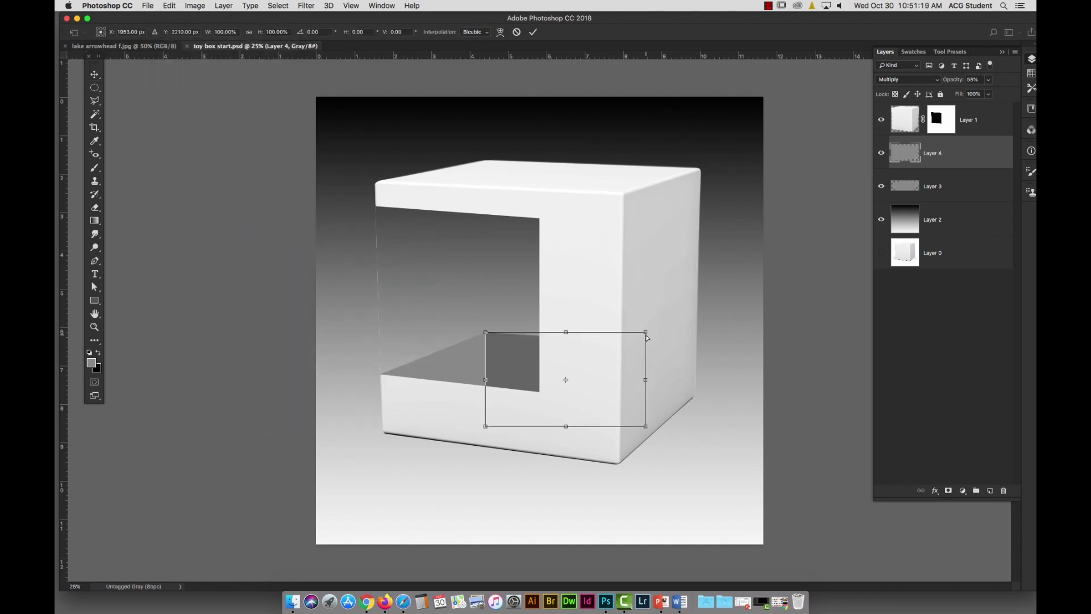
drag(647, 336, 648, 341)
key(Return)
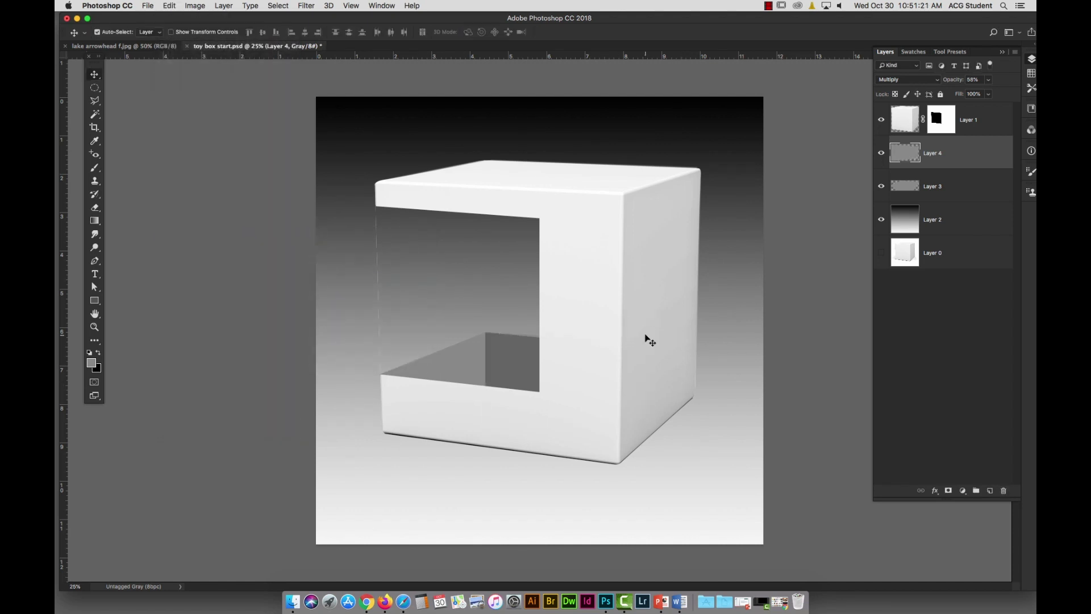
key(ctrl+s)
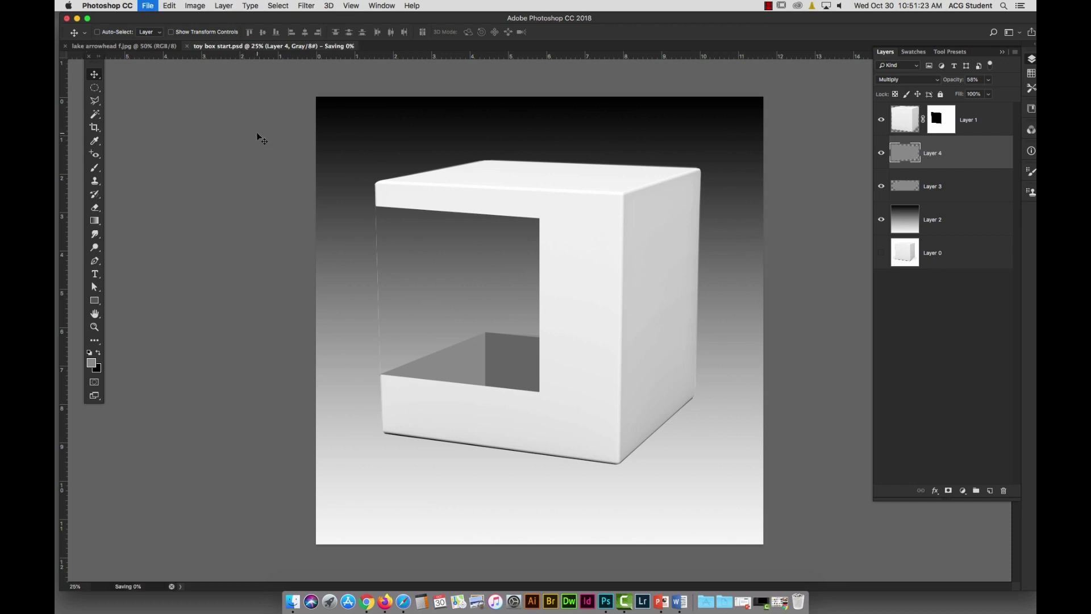
Step: Load the cube's outline as a selection and fill it with a lighter gray on a new layer between Layer 4 and the cube
key(ctrl)
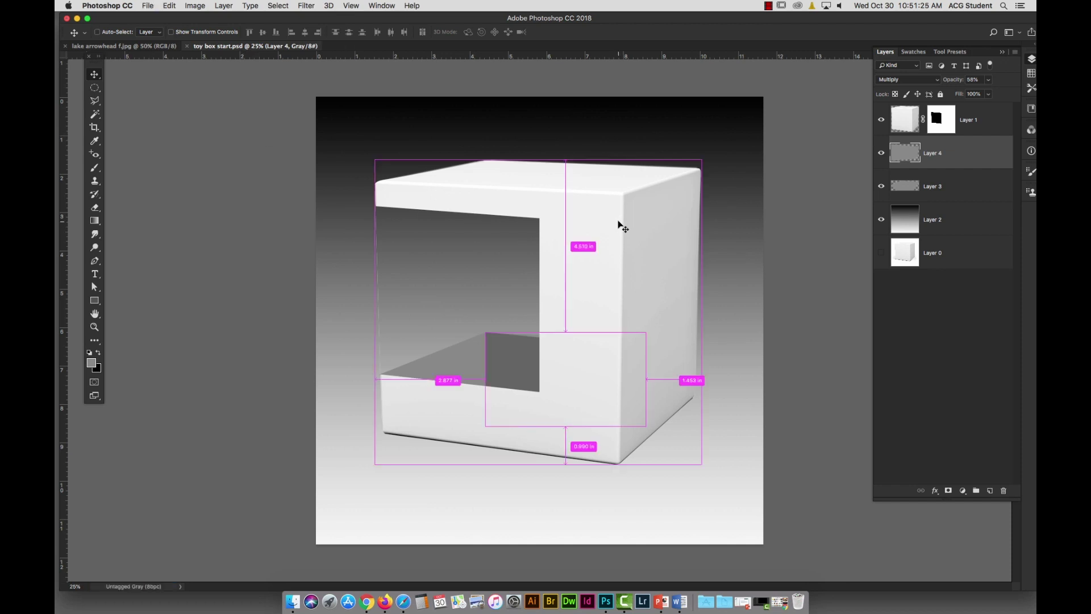
key(ctrl+minus)
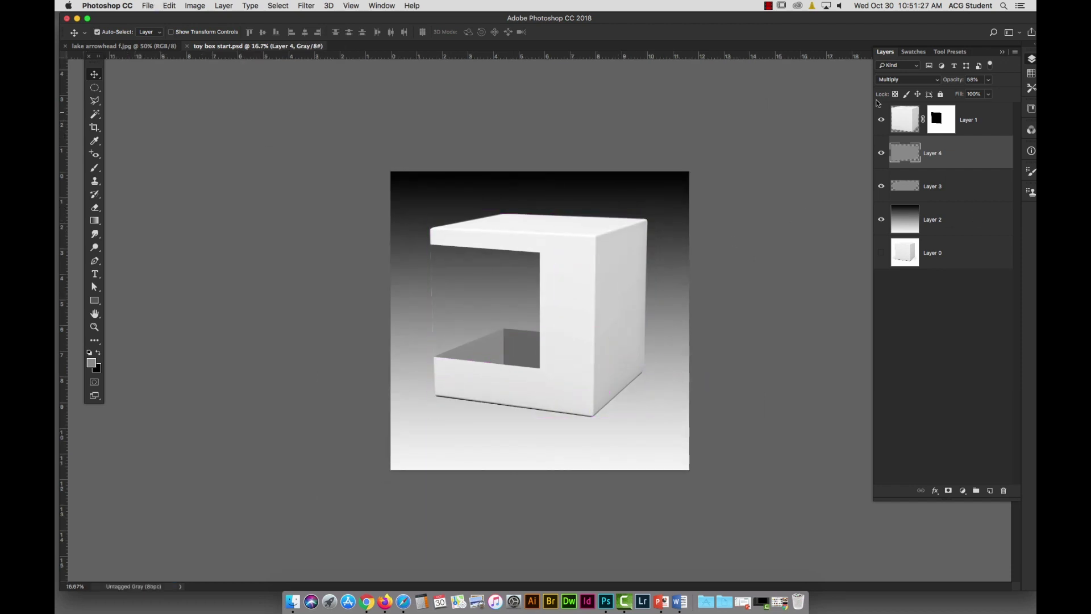
key(ctrl)
ctrl+click(908, 123)
click(990, 490)
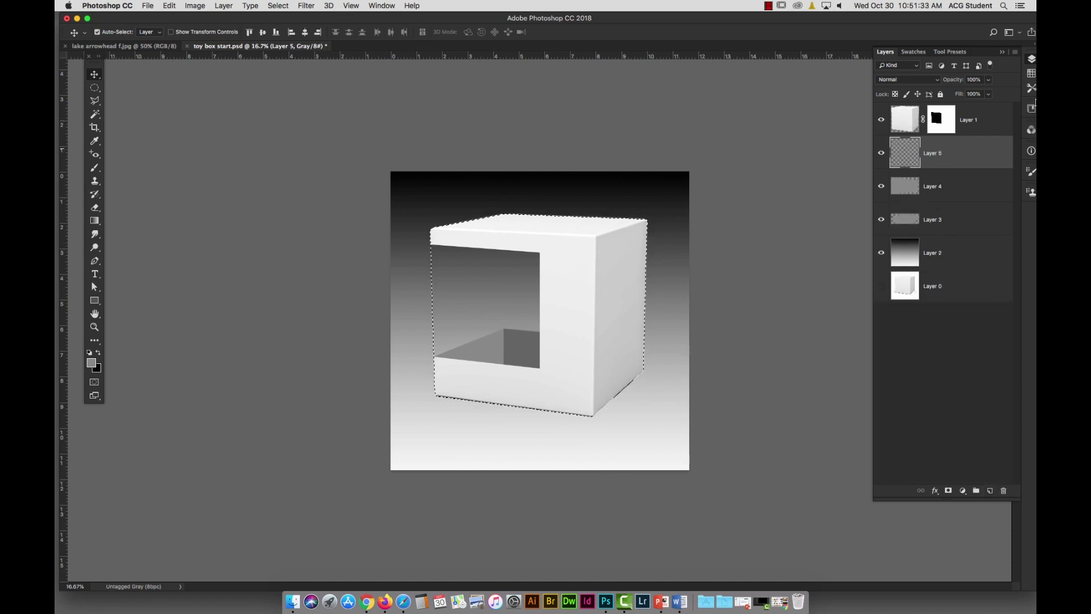
click(1031, 74)
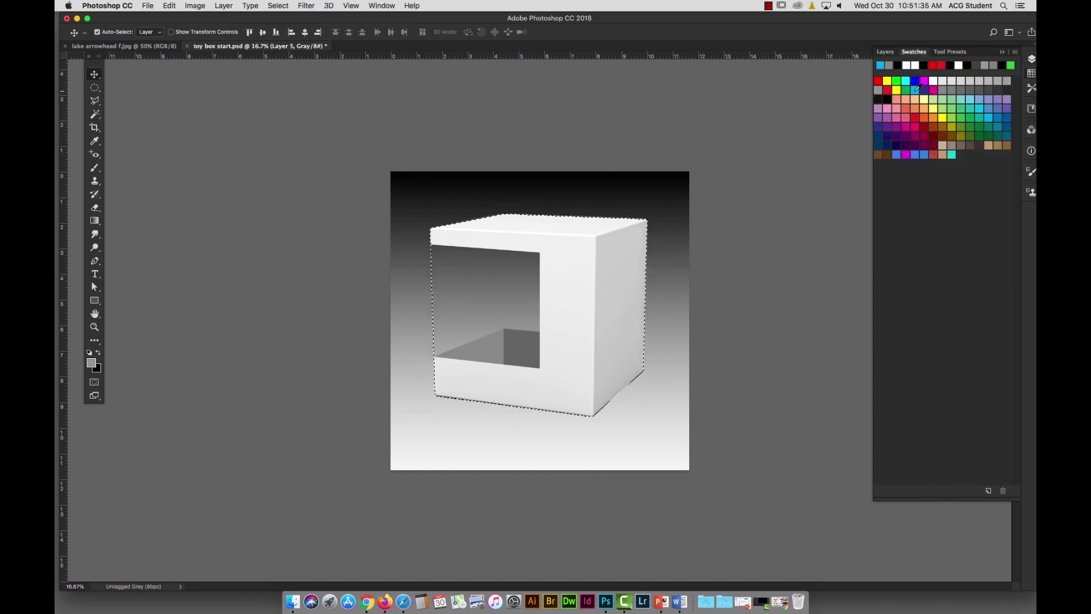
key(ctrl+BackSpace)
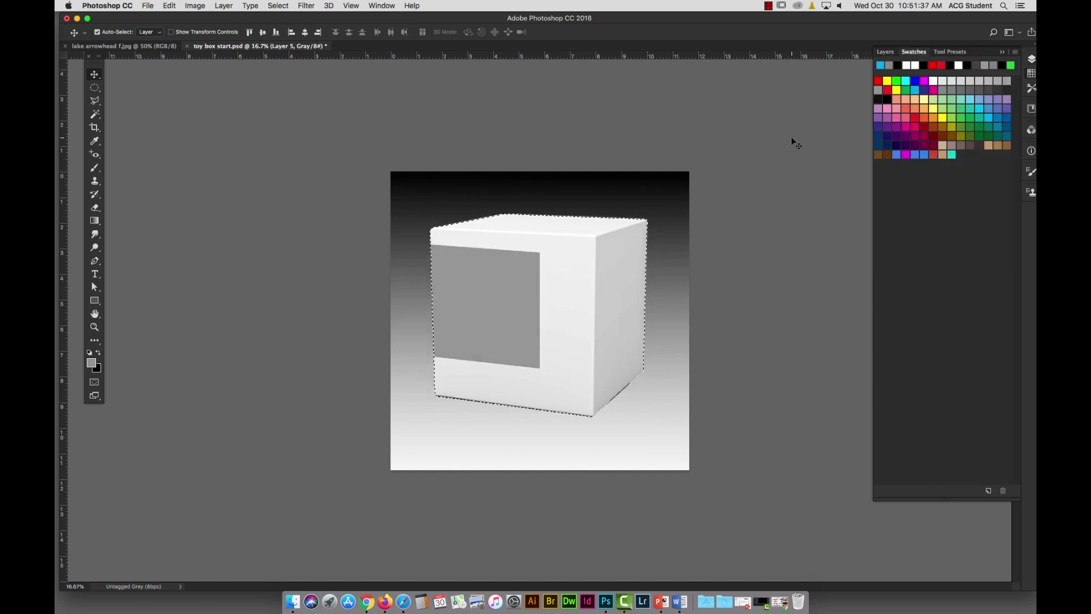
Step: Undo the gray fill on Layer 5 and convert the document to RGB Color without merging the layers
key(ctrl+z)
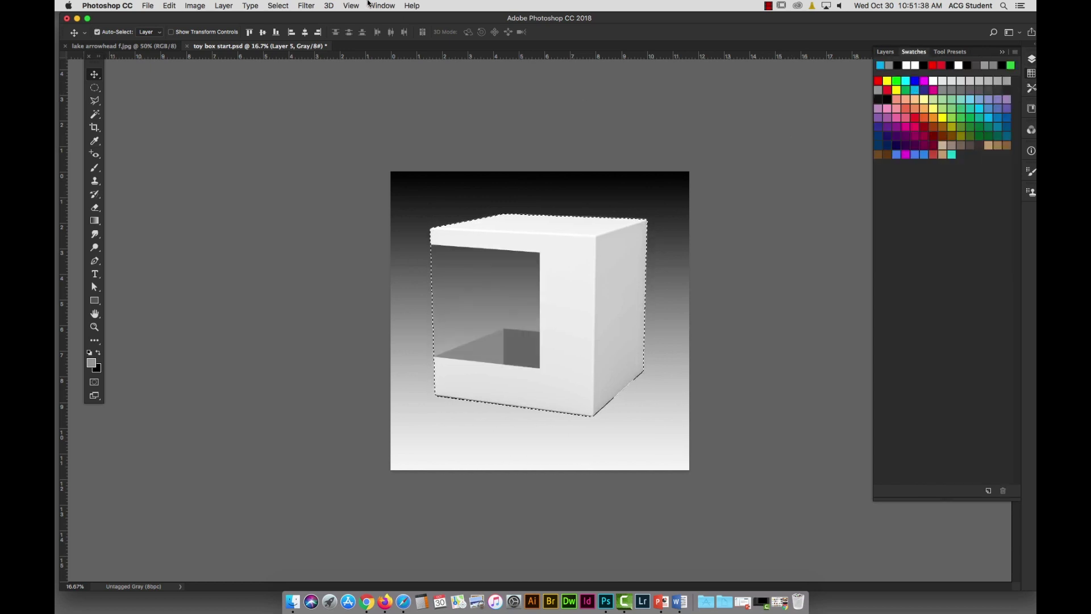
click(195, 6)
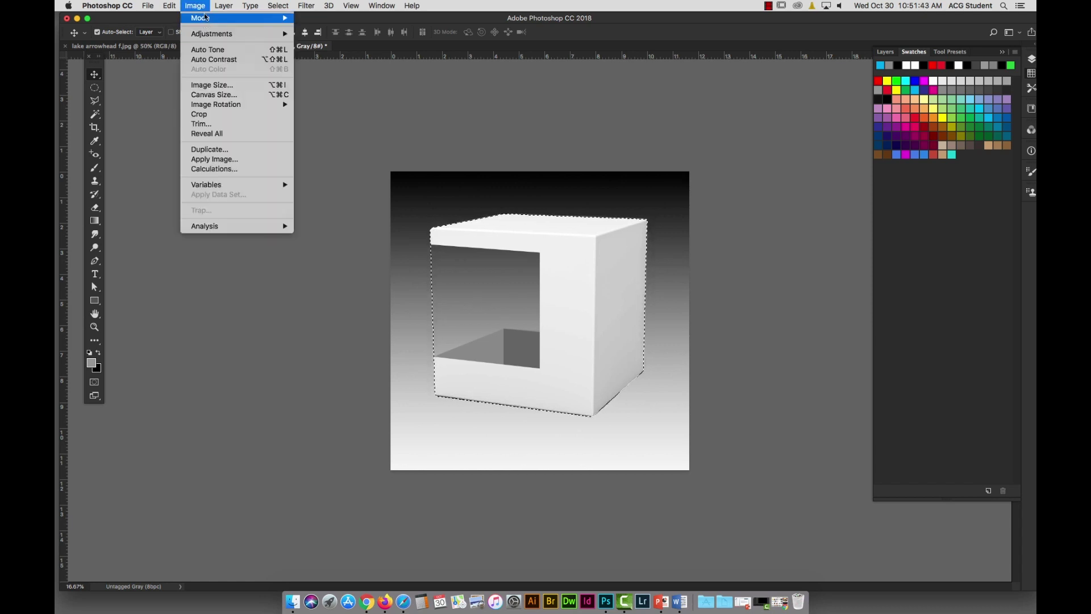
mouse_move(205, 19)
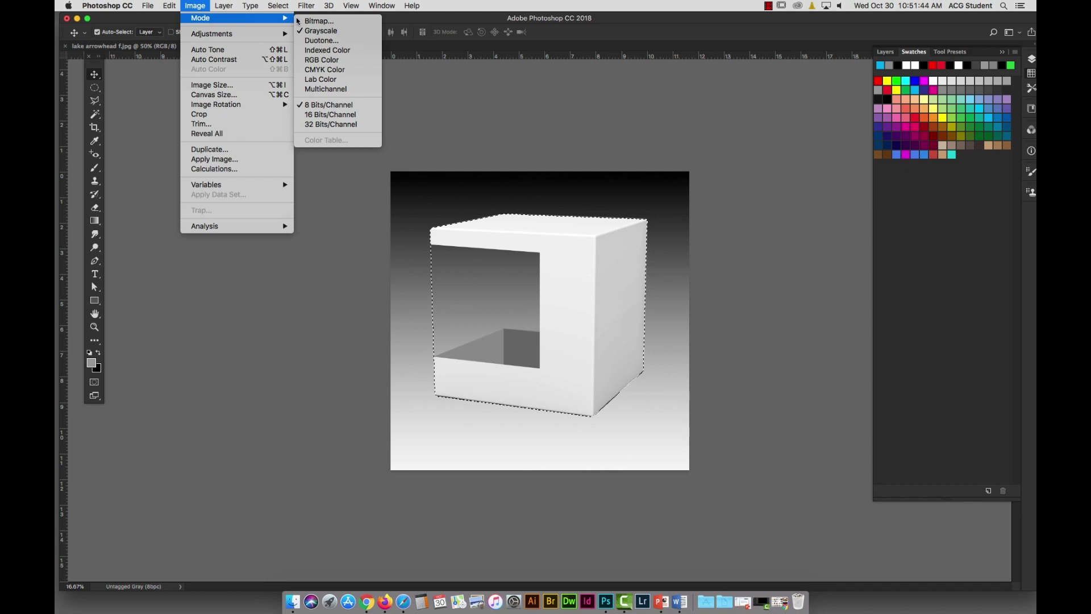
click(324, 60)
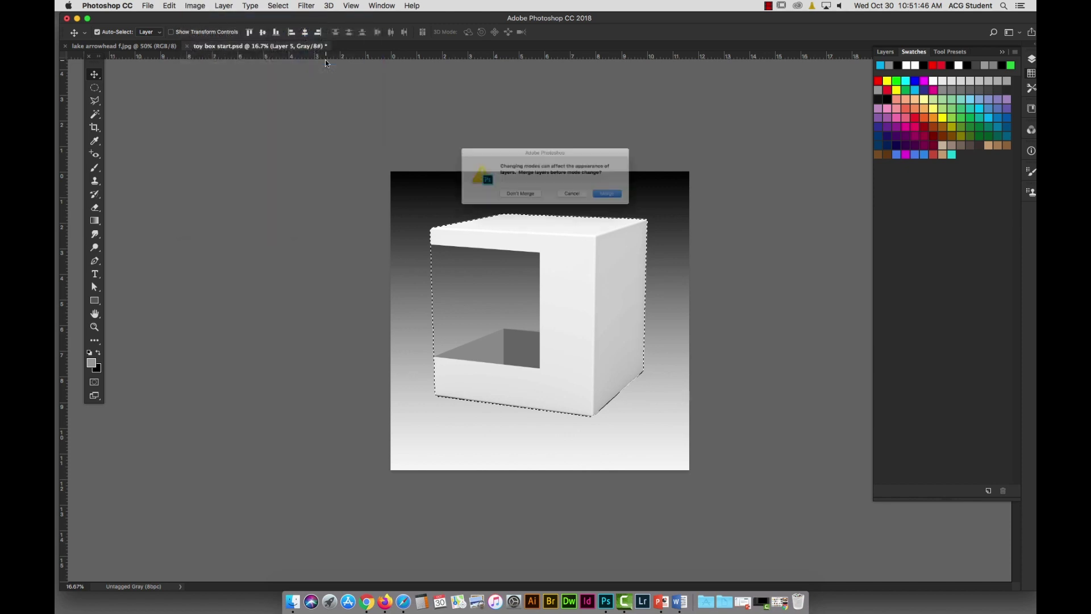
click(511, 200)
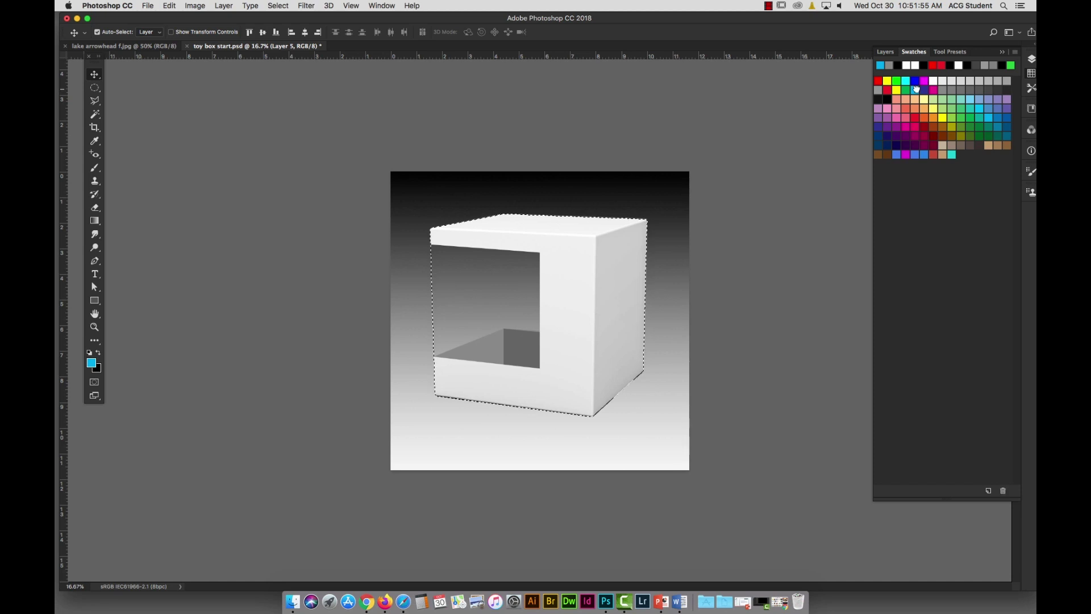
Step: Fill the cube-shaped selection on Layer 5 with light cyan blue
click(1032, 60)
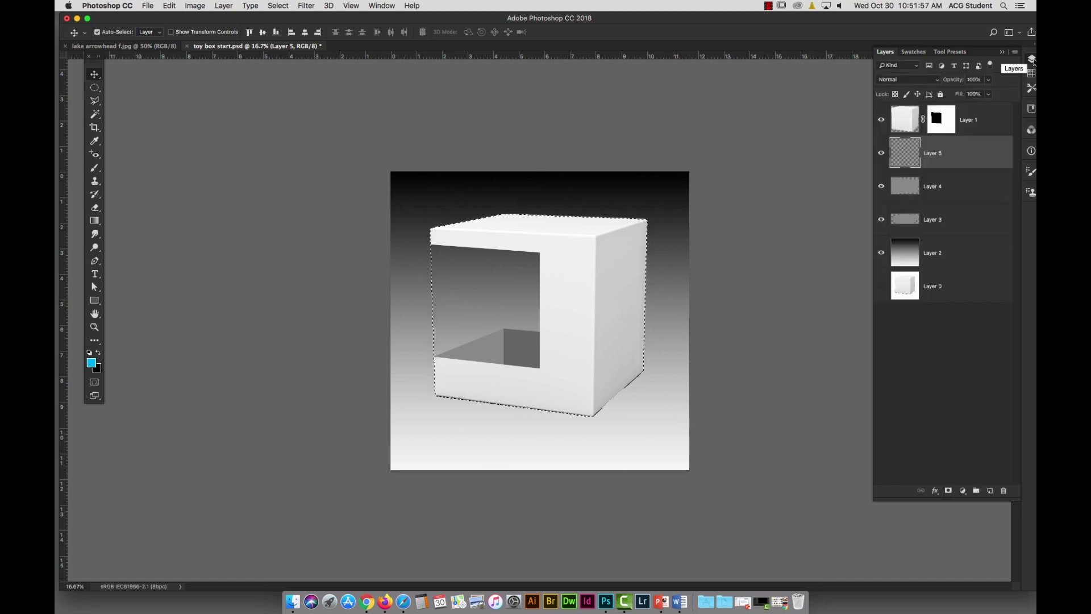
click(1032, 60)
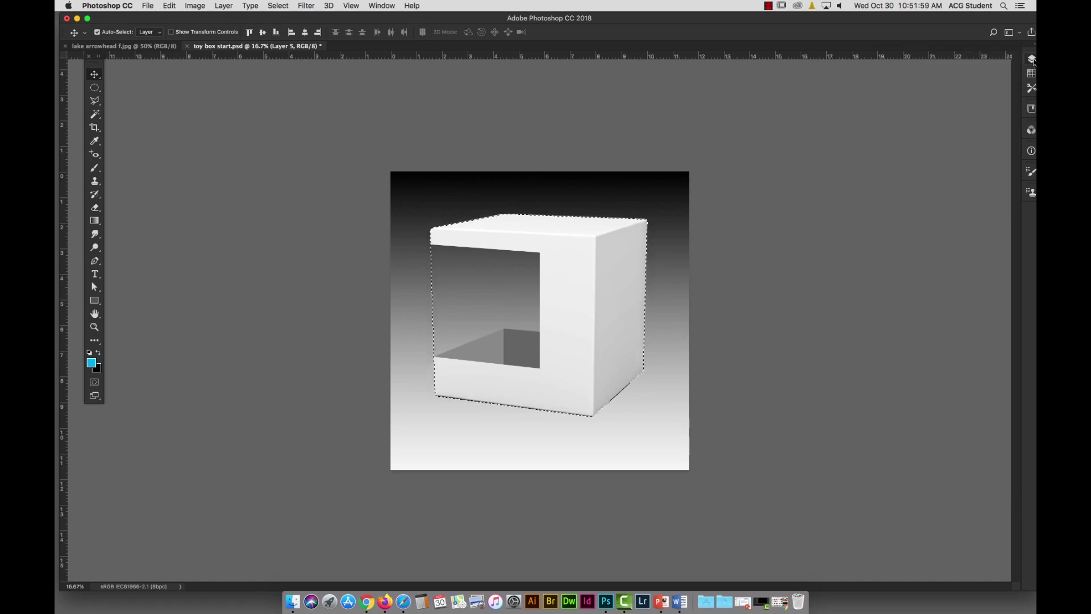
key(alt+BackSpace)
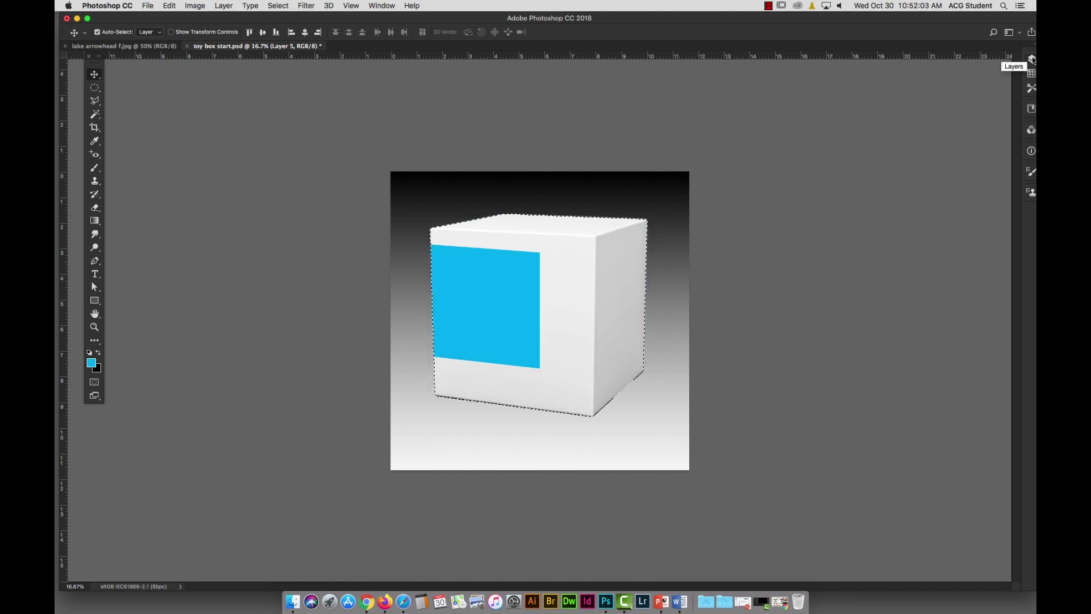
Step: Move Layer 5 above Layer 1, clear the selection, and set Layer 5's blending mode to Multiply
click(1032, 59)
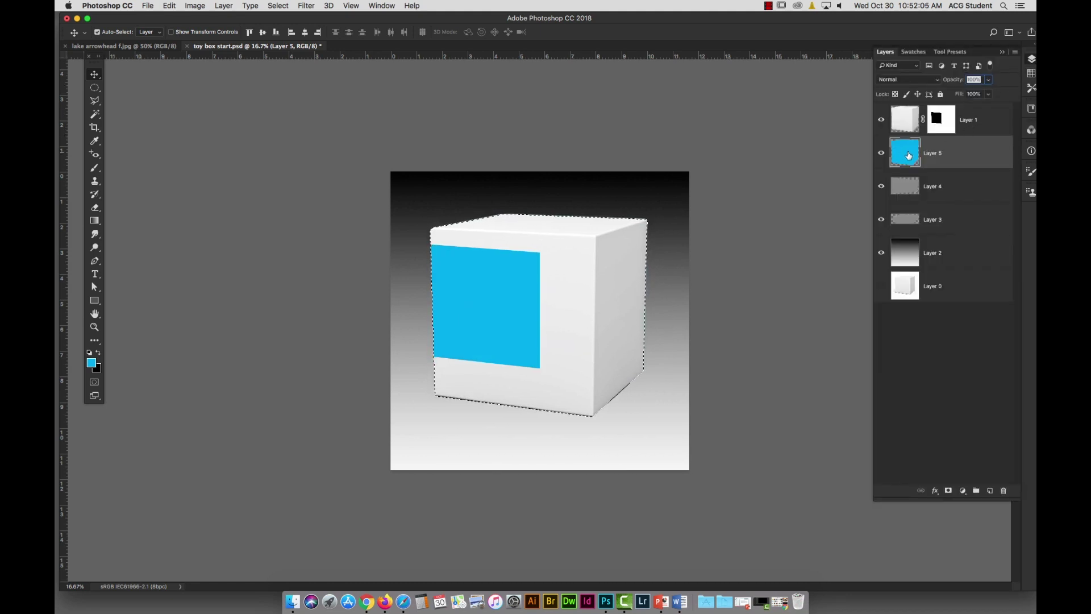
drag(901, 158, 904, 110)
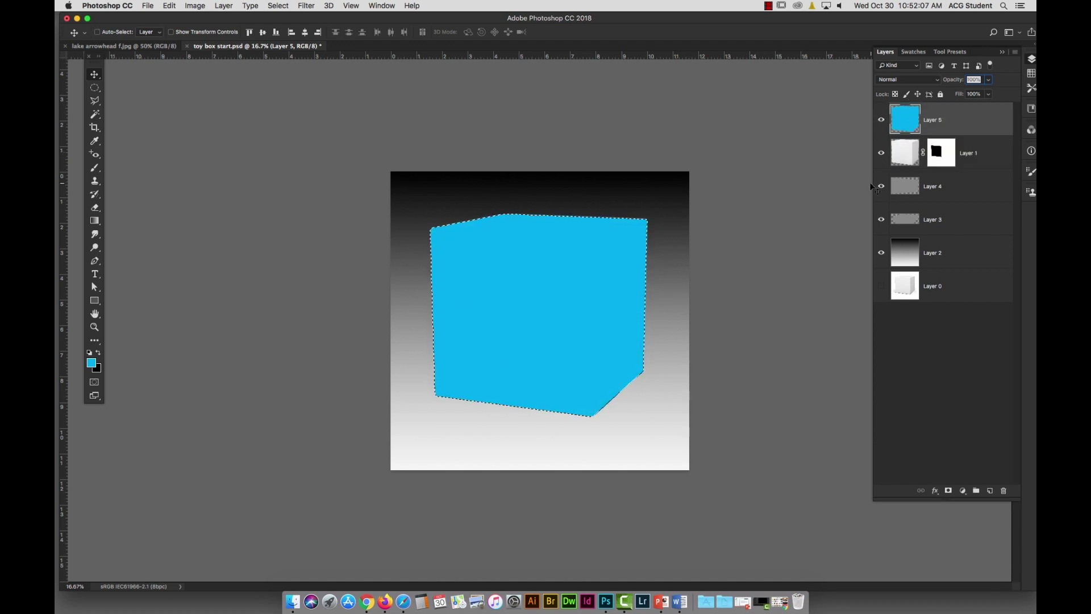
key(super+d)
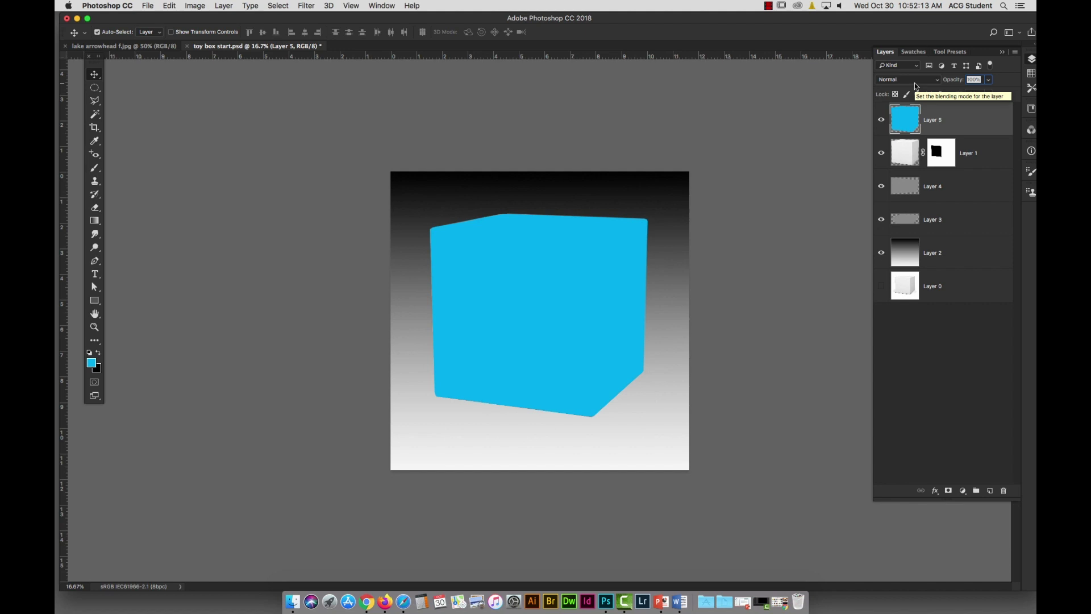
click(915, 83)
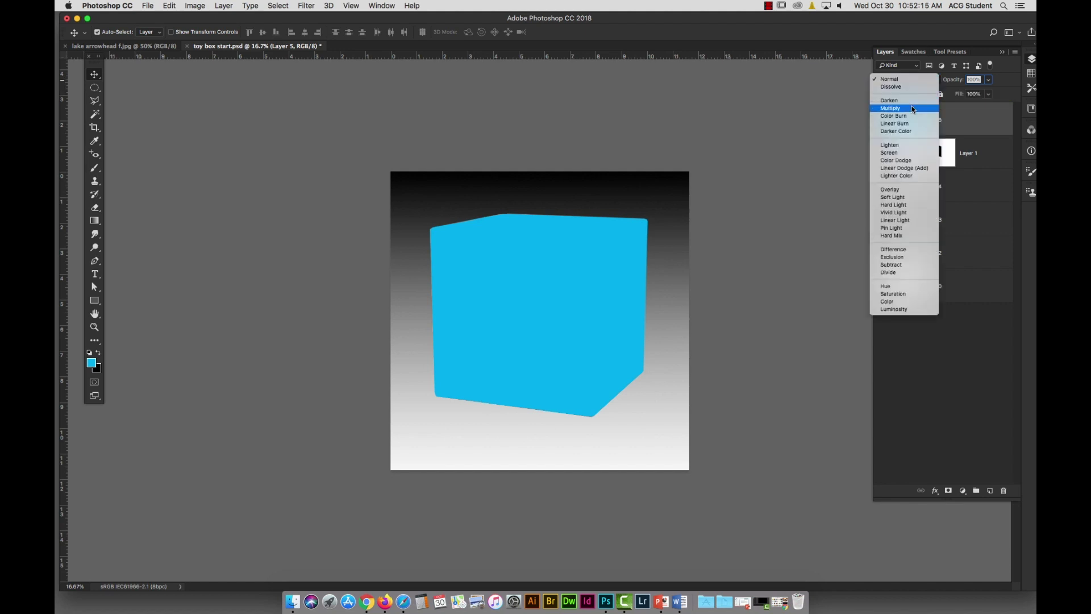
click(913, 108)
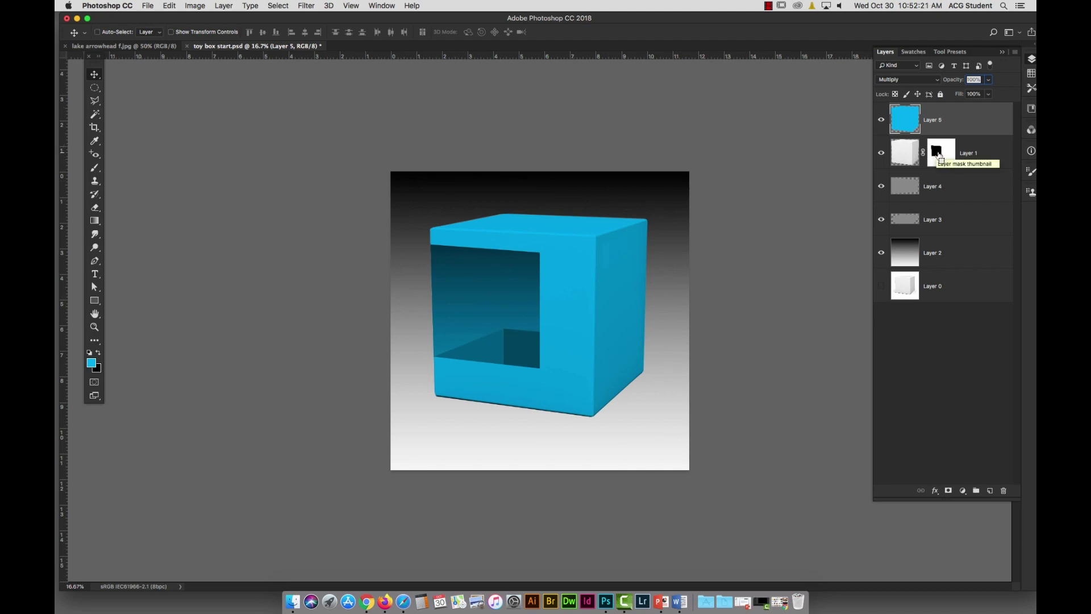
Step: Cut the window opening out of the blue Layer 5 using Layer 1's mask as the selection, and save the document
super+click(940, 159)
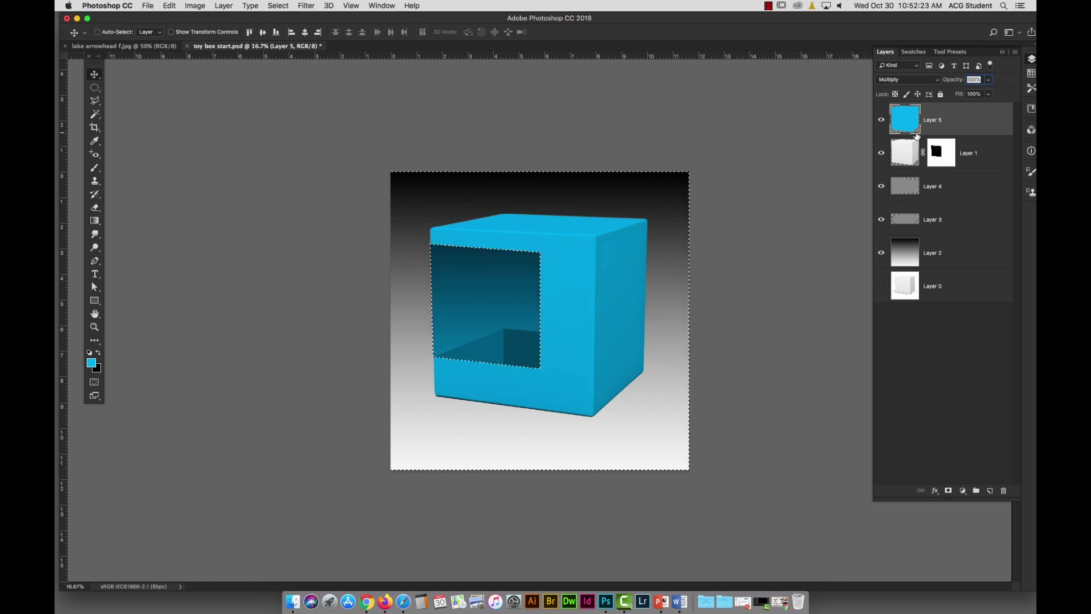
key(super+shift+i)
key(Delete)
key(super+d)
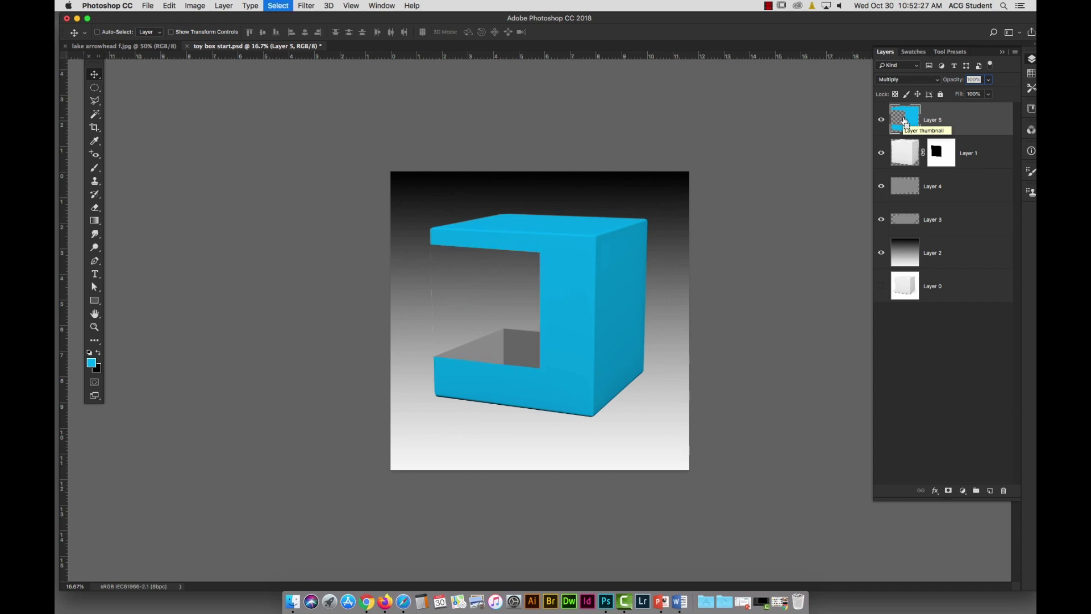
key(super+s)
Step: Hide Layer 5 and copy the Lake Arrowhead poster from its own document into the toy box file as a new layer
click(881, 120)
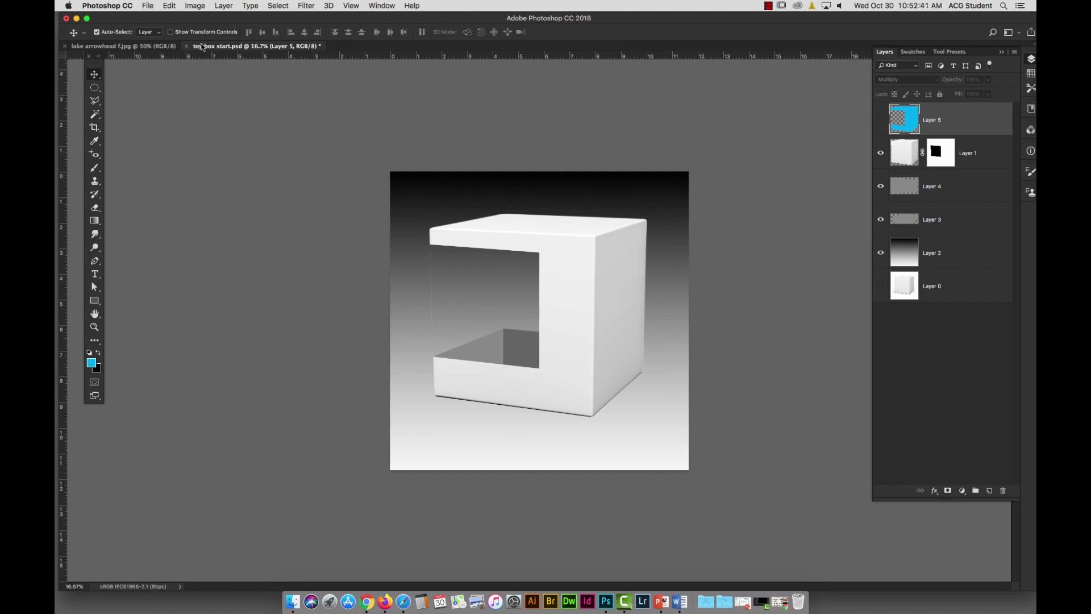
click(125, 46)
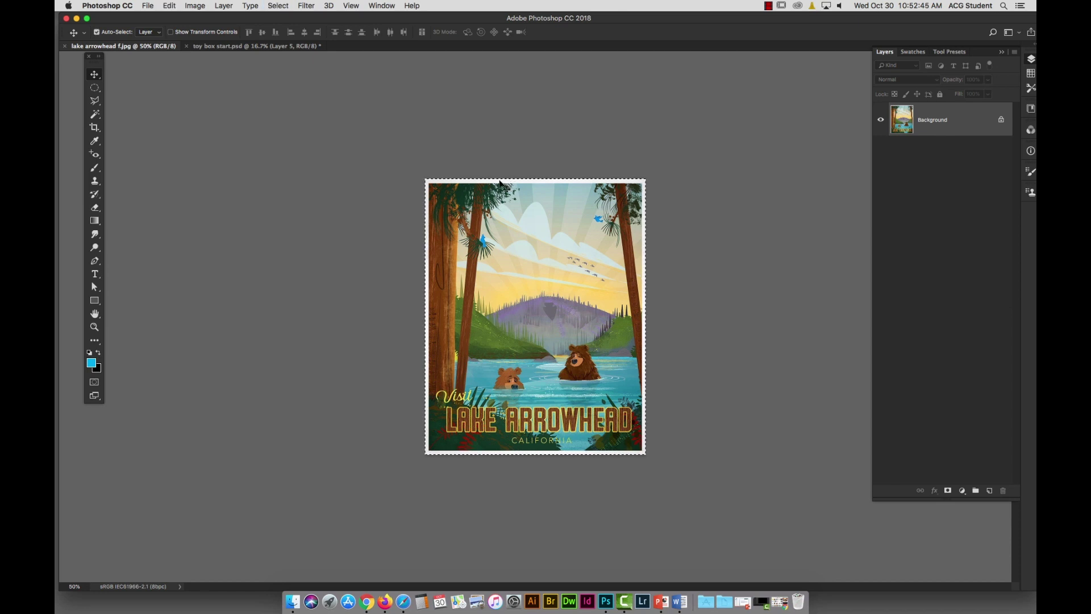
drag(504, 185, 213, 52)
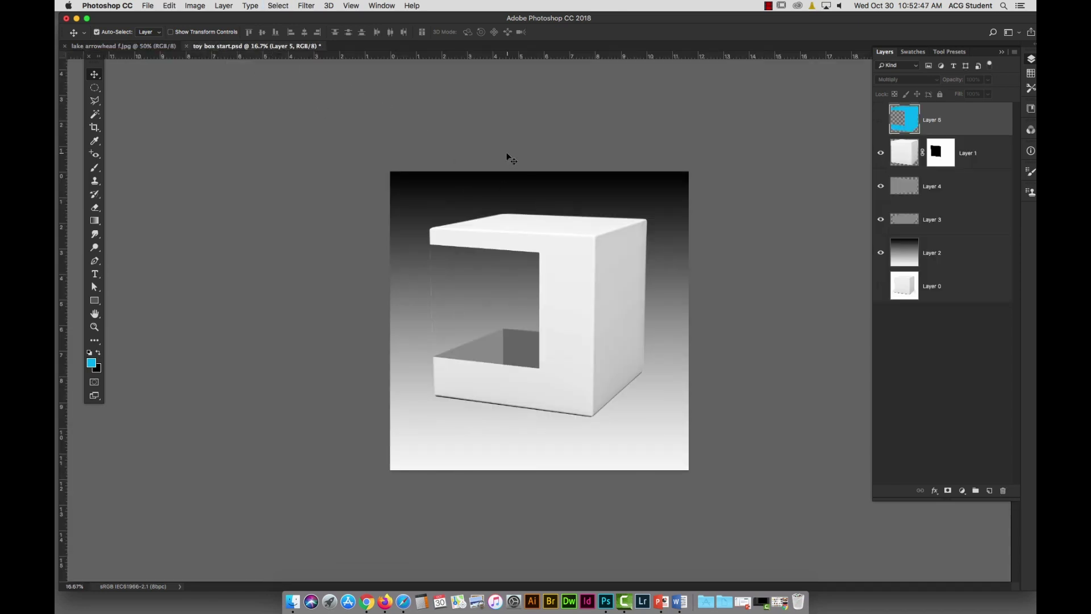
drag(501, 164, 500, 164)
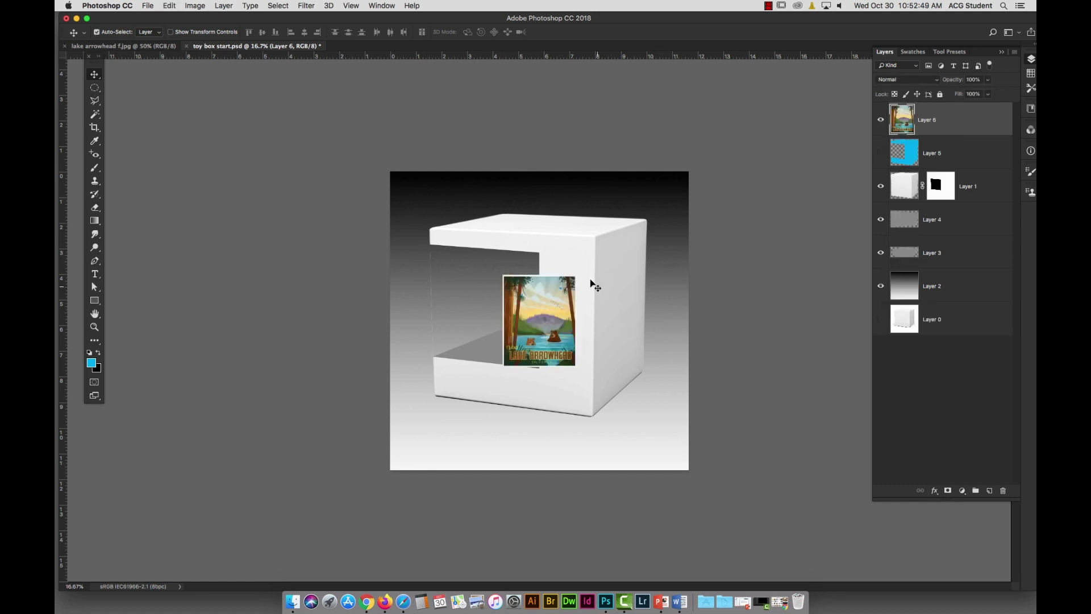
Step: Scale the poster layer up proportionally until it extends past the cube on all sides
key(super+y)
key(super+t)
drag(576, 275, 676, 160)
key(Return)
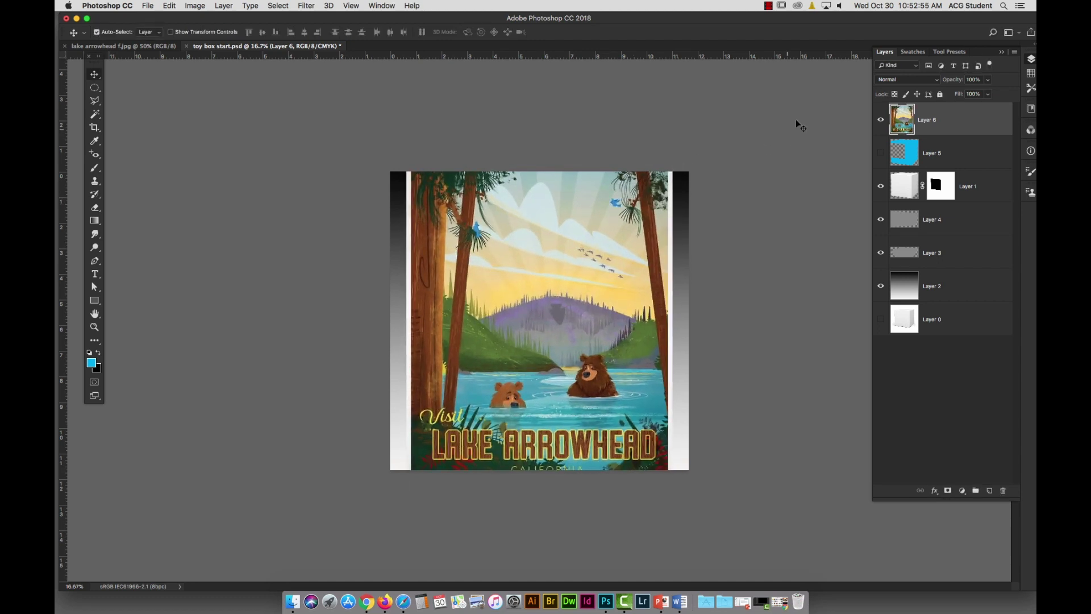
Step: Lower the poster layer's opacity to about 28% and move it up so its lettering overlaps the cube's base
click(988, 83)
drag(971, 90, 955, 91)
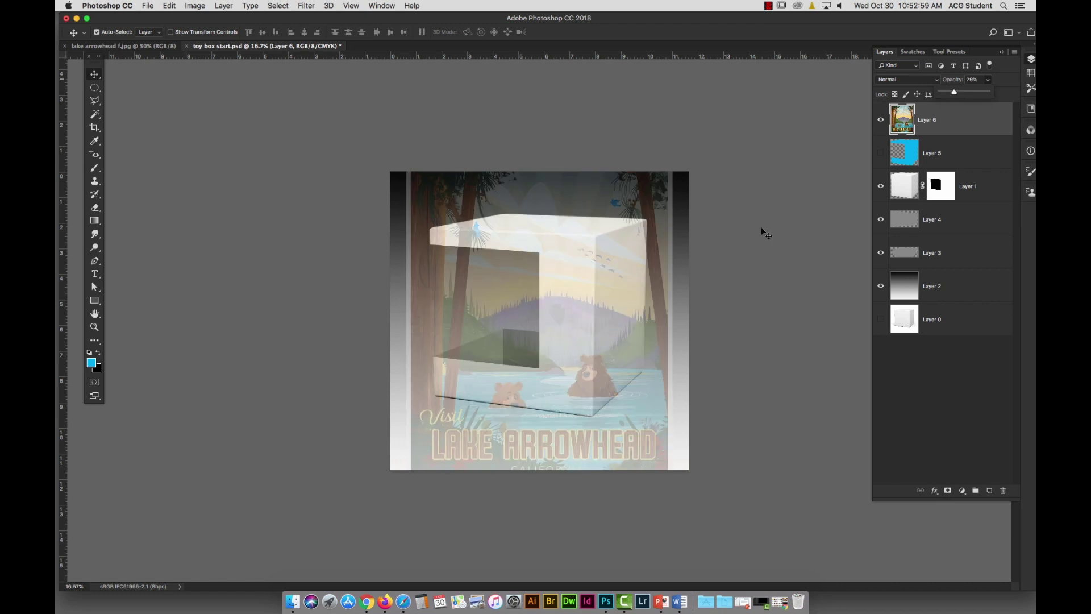
drag(622, 256, 619, 189)
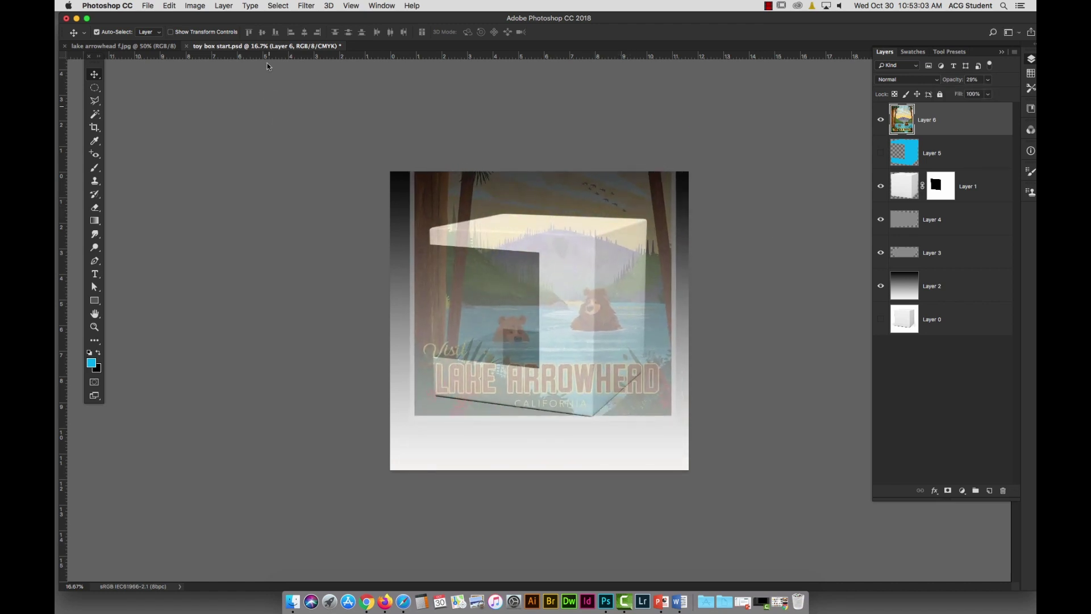
Step: Distort the poster by pulling both right-hand corners down to follow the cube's perspective, and nudge it slightly upward
click(169, 6)
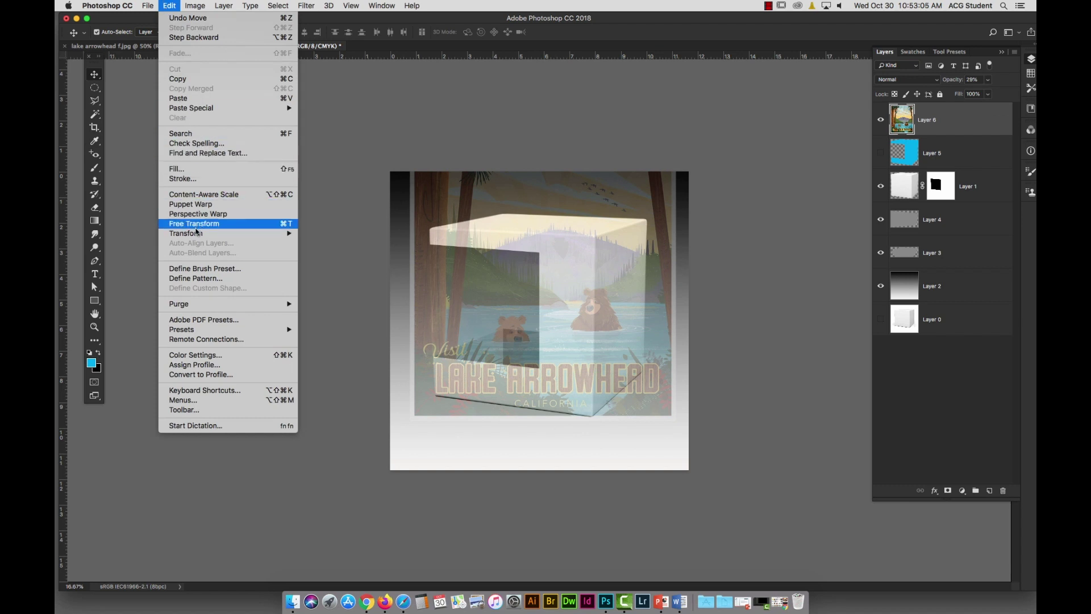
mouse_move(197, 235)
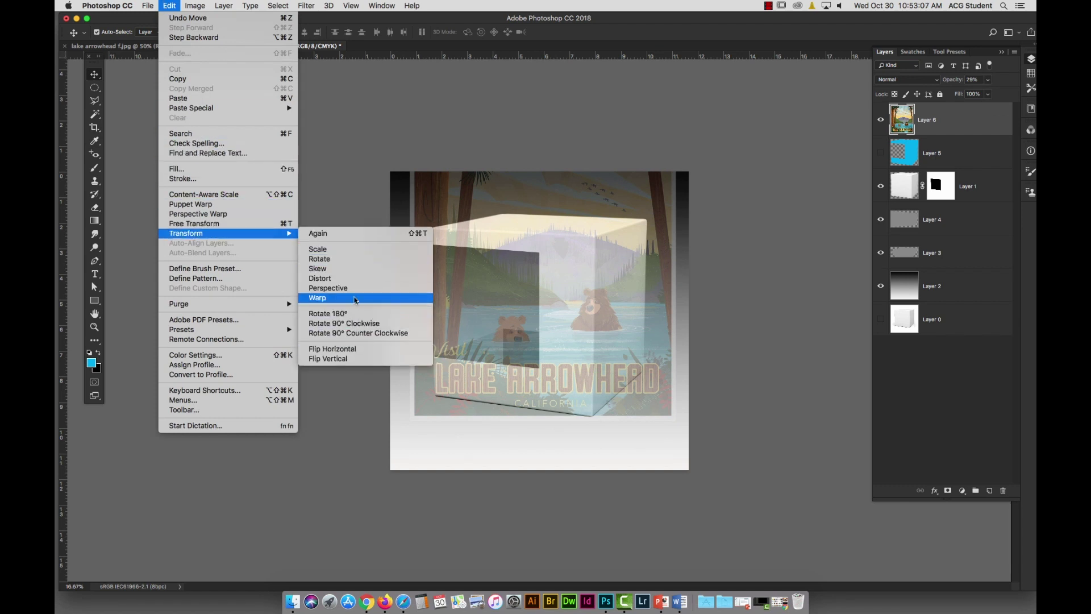
click(349, 281)
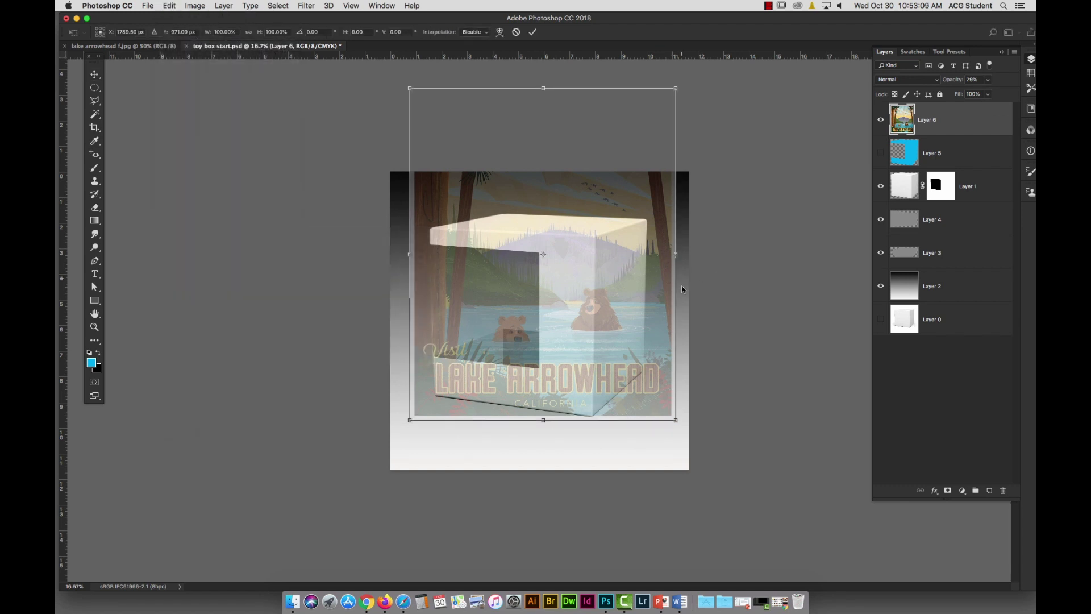
drag(675, 422, 671, 467)
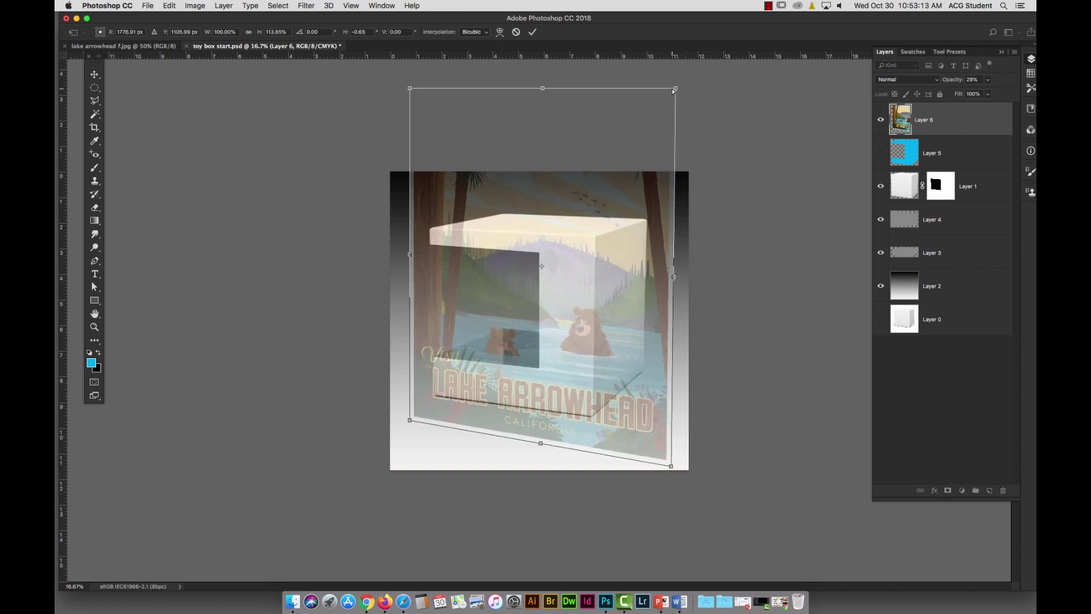
drag(674, 90, 672, 99)
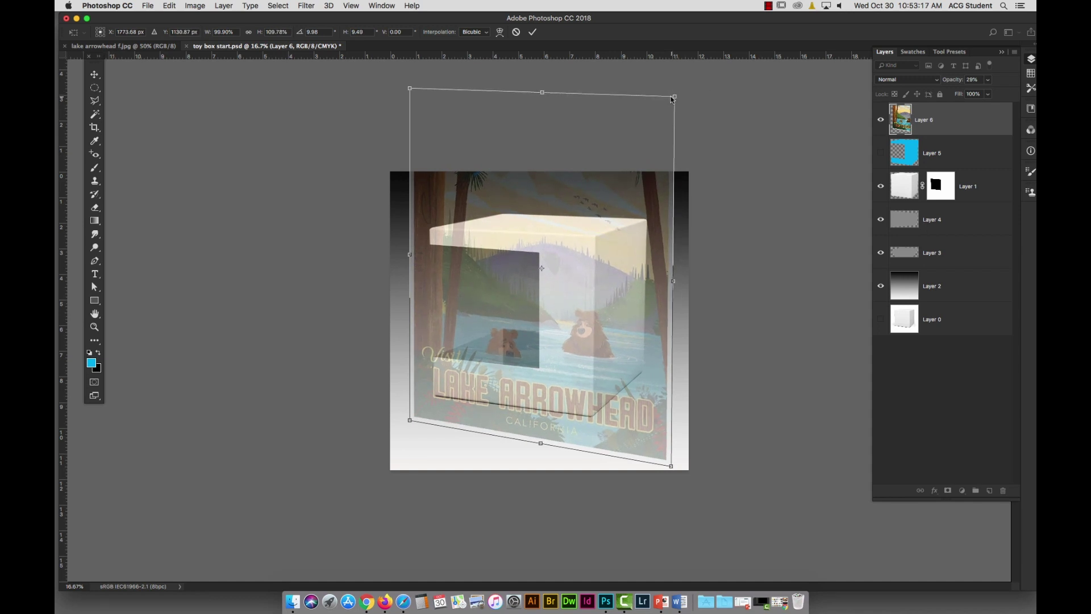
key(Return)
drag(590, 388, 592, 377)
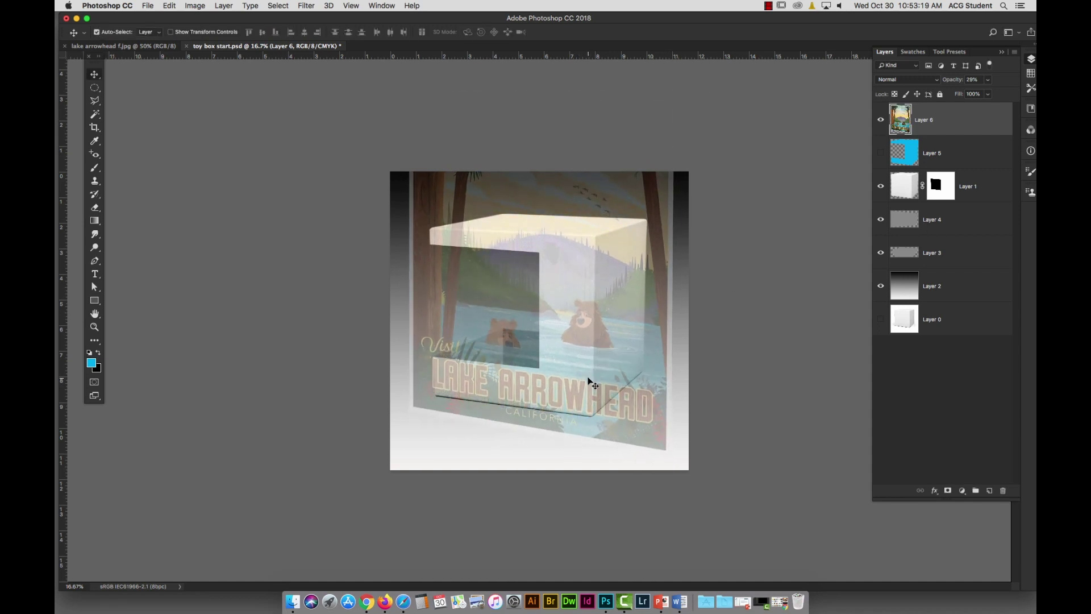
Step: Scale the poster down to about 89% and restore its opacity to 100%
key(super+t)
drag(672, 80, 656, 100)
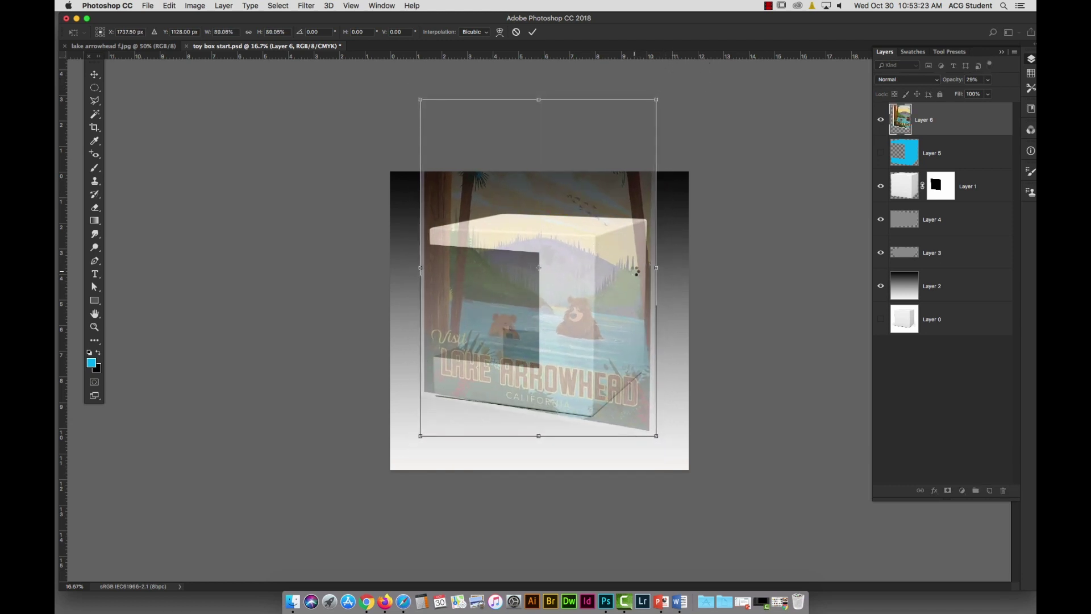
key(Return)
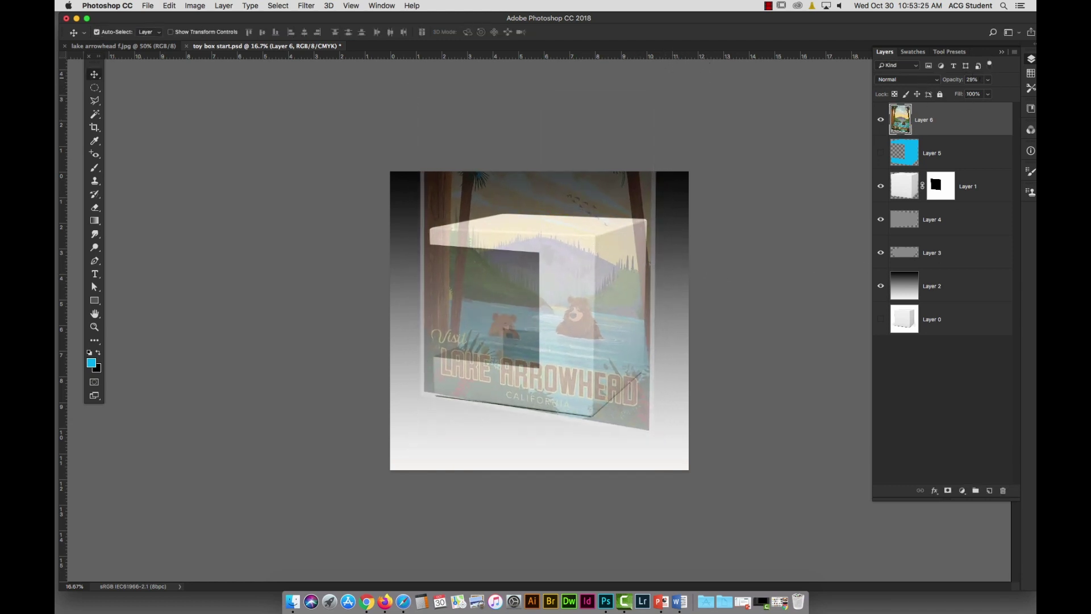
click(988, 81)
drag(980, 92, 1016, 91)
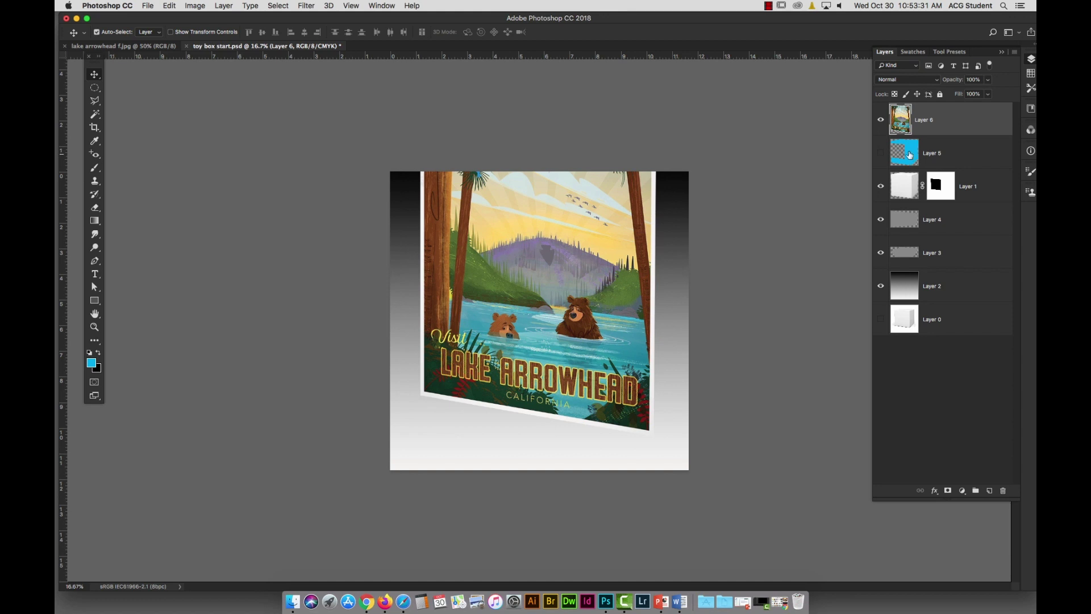
Step: Trim the poster to the shape of Layer 5, clear the selection, and set the poster layer's blending mode to Multiply
super+click(911, 155)
key(Delete)
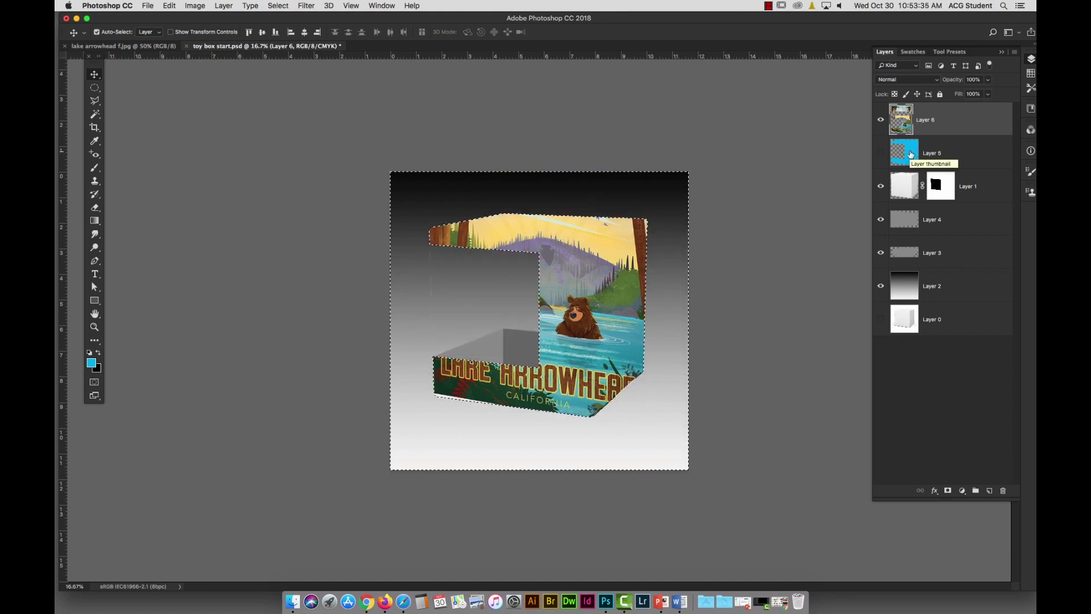
key(super+d)
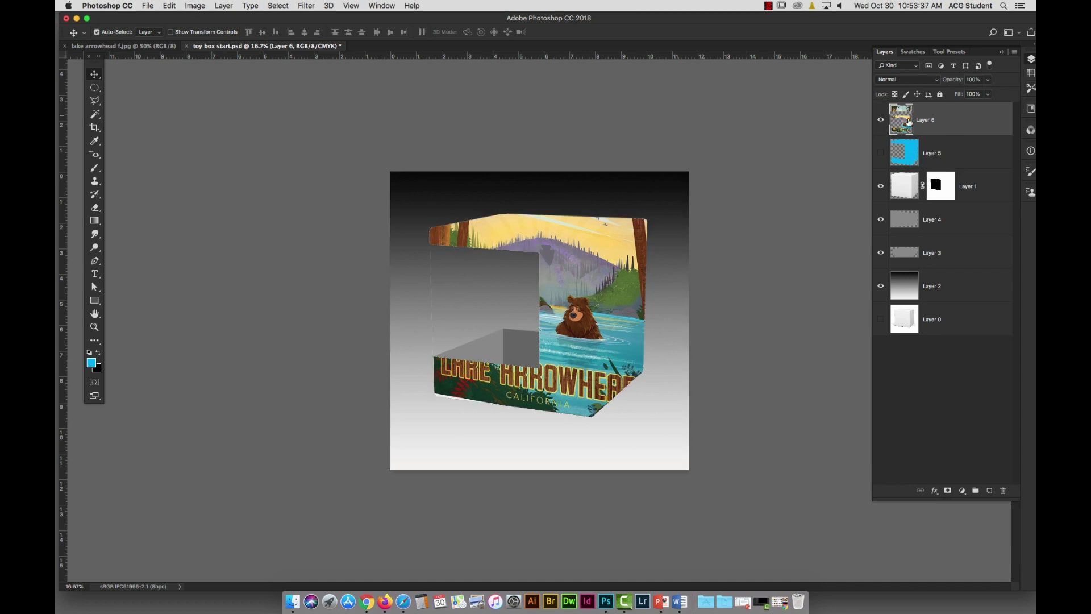
click(910, 87)
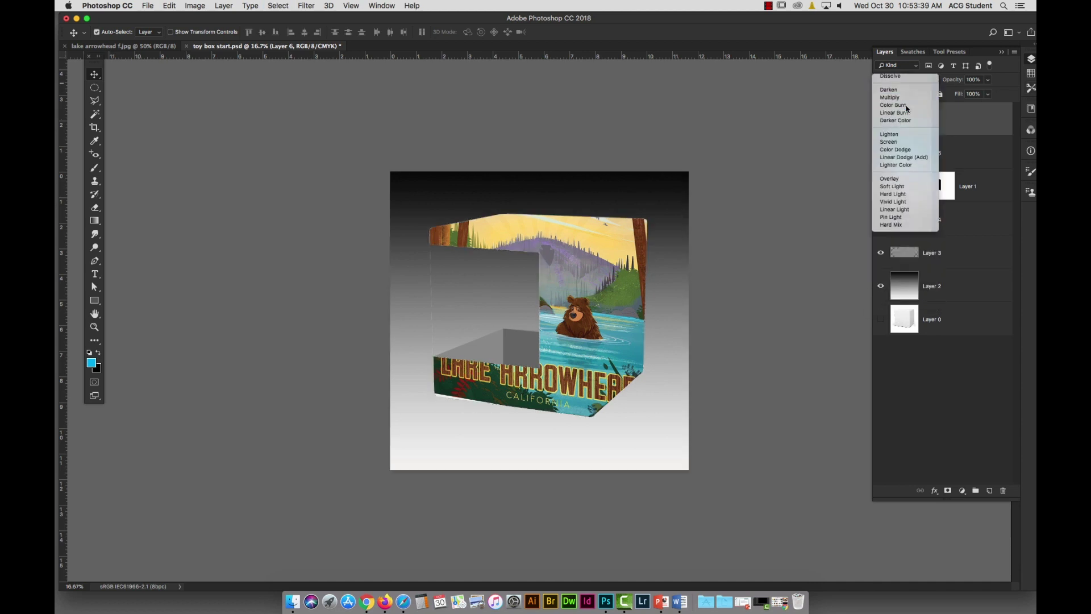
click(907, 108)
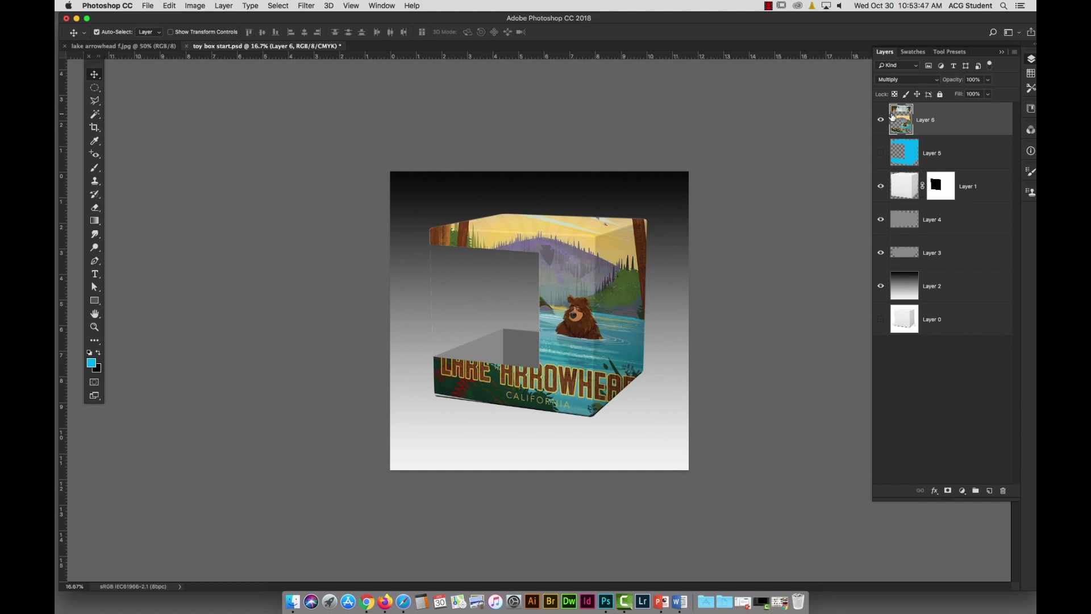
Step: Undo the poster layer's Multiply blending, save the document, and clear the selection
key(super+z)
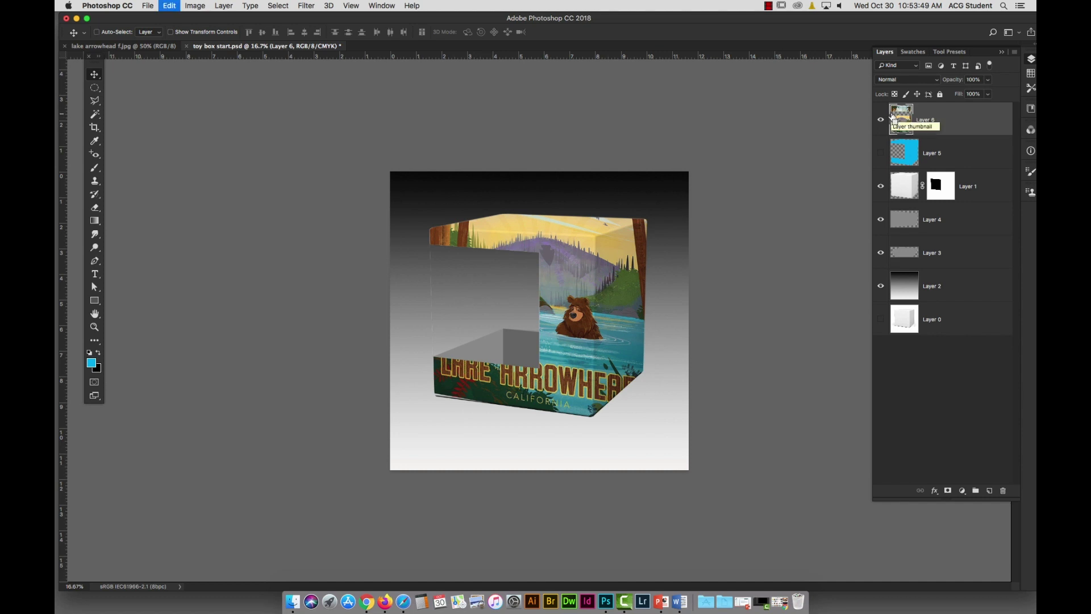
super+click(902, 117)
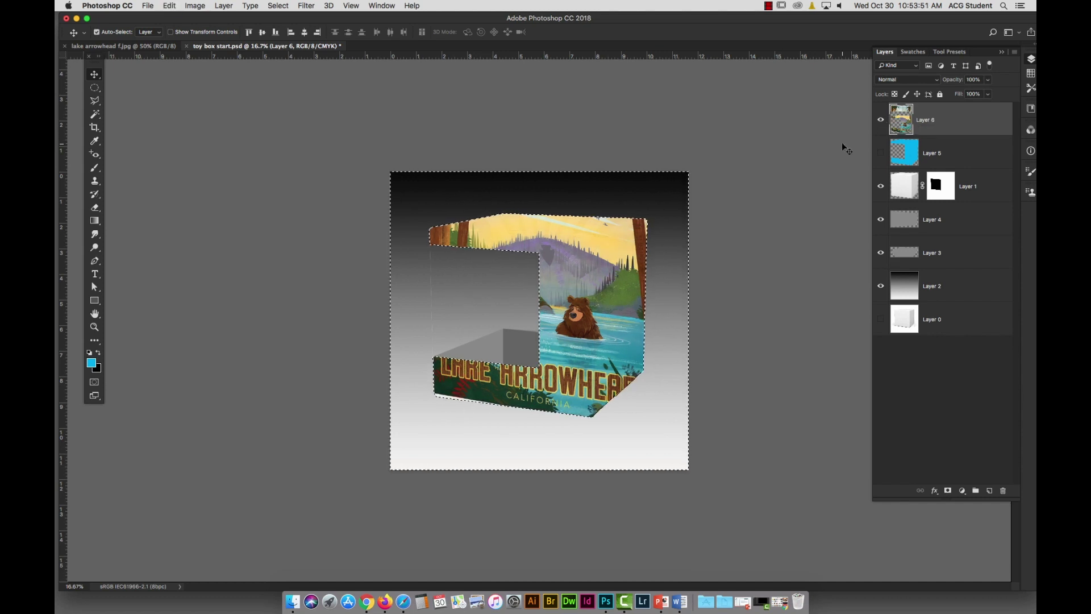
key(super+s)
key(super+d)
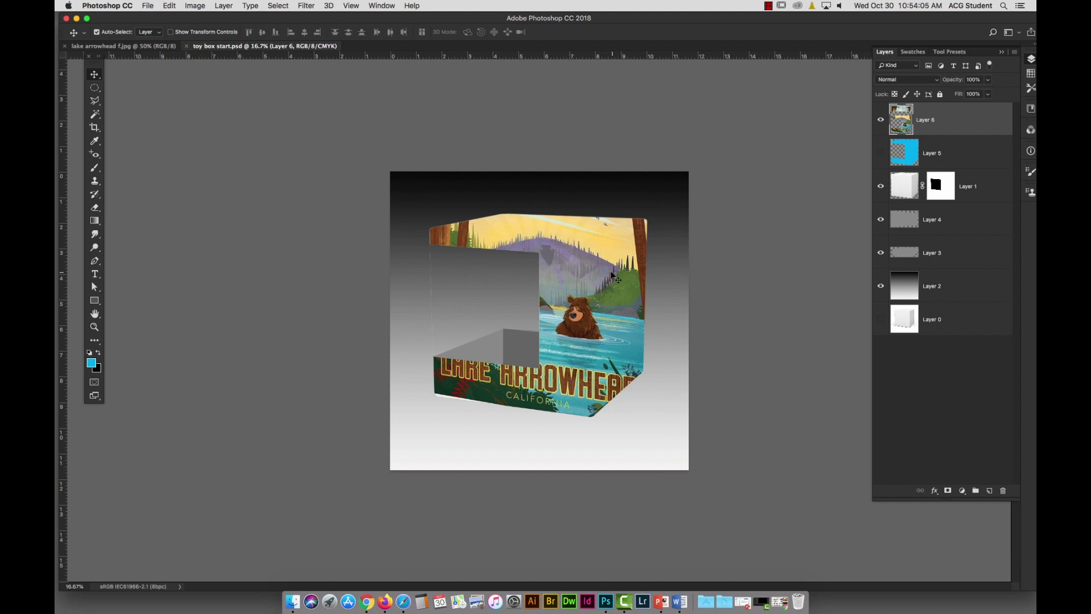
Step: Replace the trimmed poster layer with a fresh copy of the Lake Arrowhead poster and scale it to about 343%
key(BackSpace)
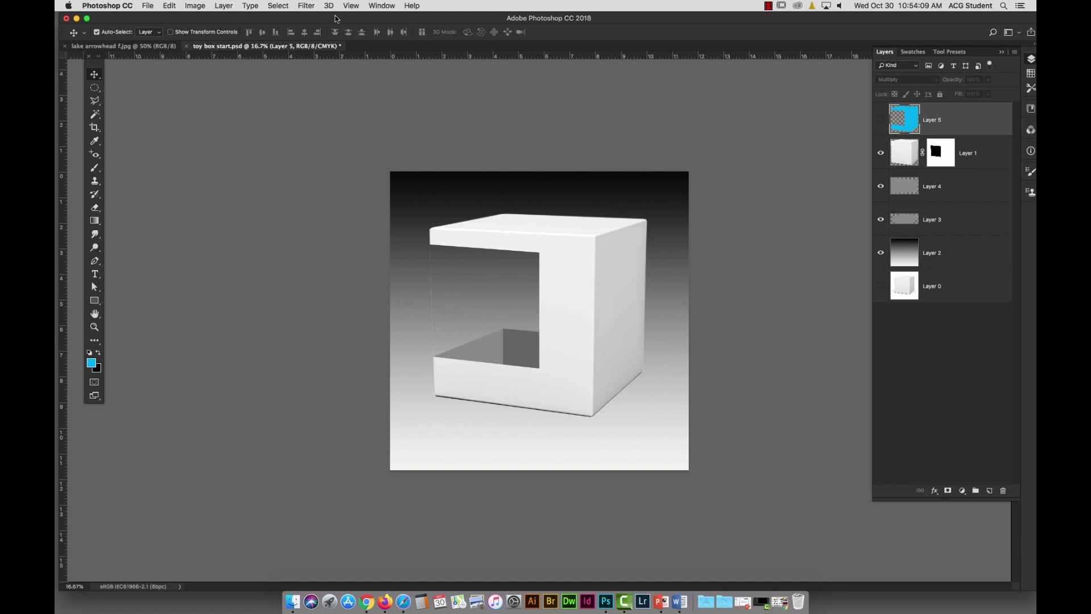
key(super+z)
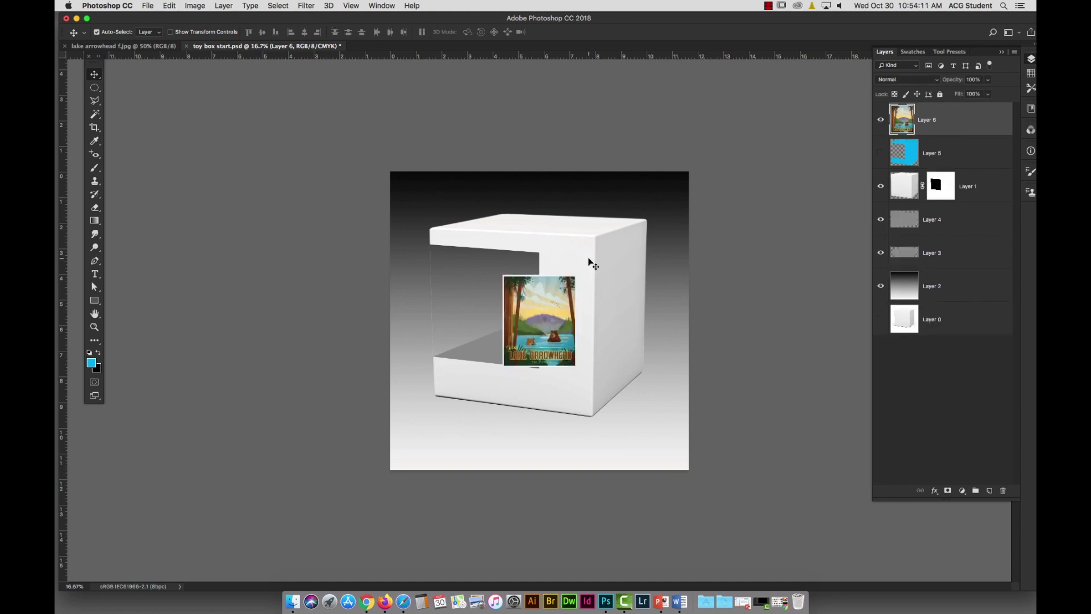
key(super+t)
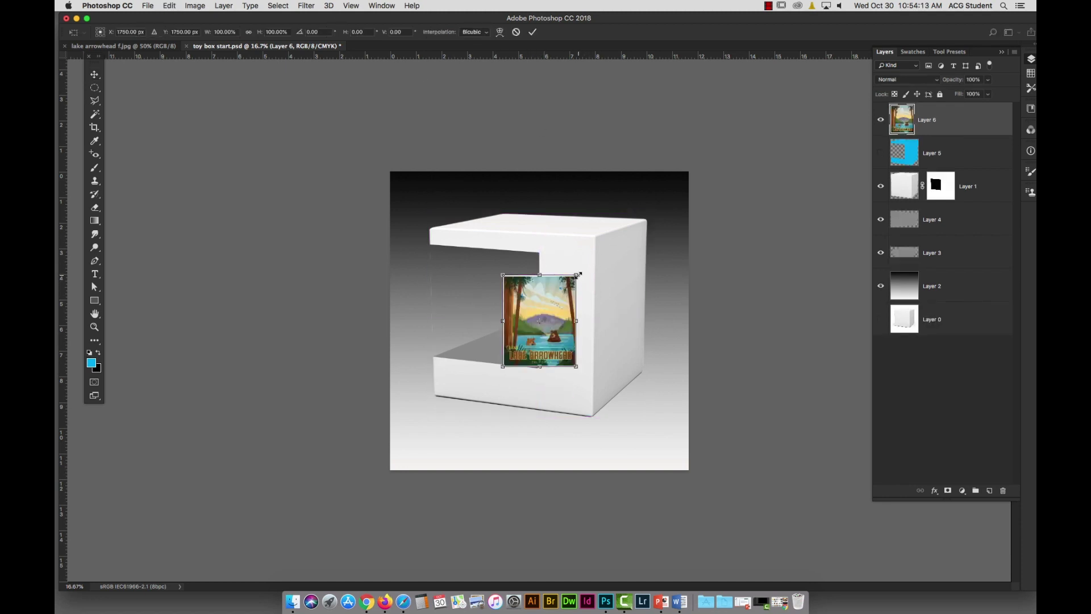
drag(579, 275, 670, 165)
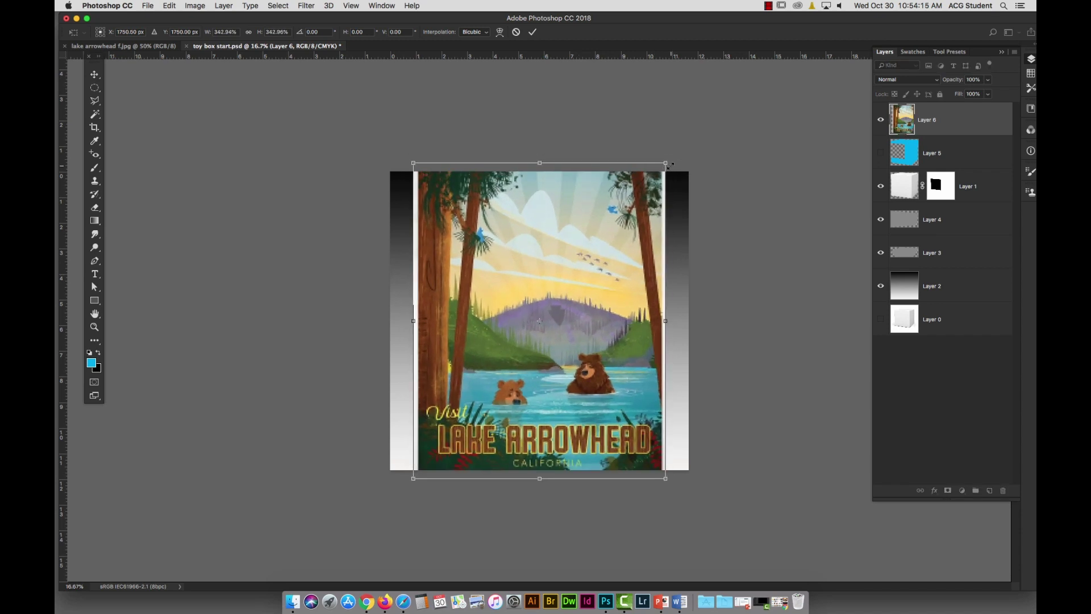
key(Return)
Step: Lower the poster layer's opacity to 65% and move it up so its lettering lies near the cube's base
click(920, 79)
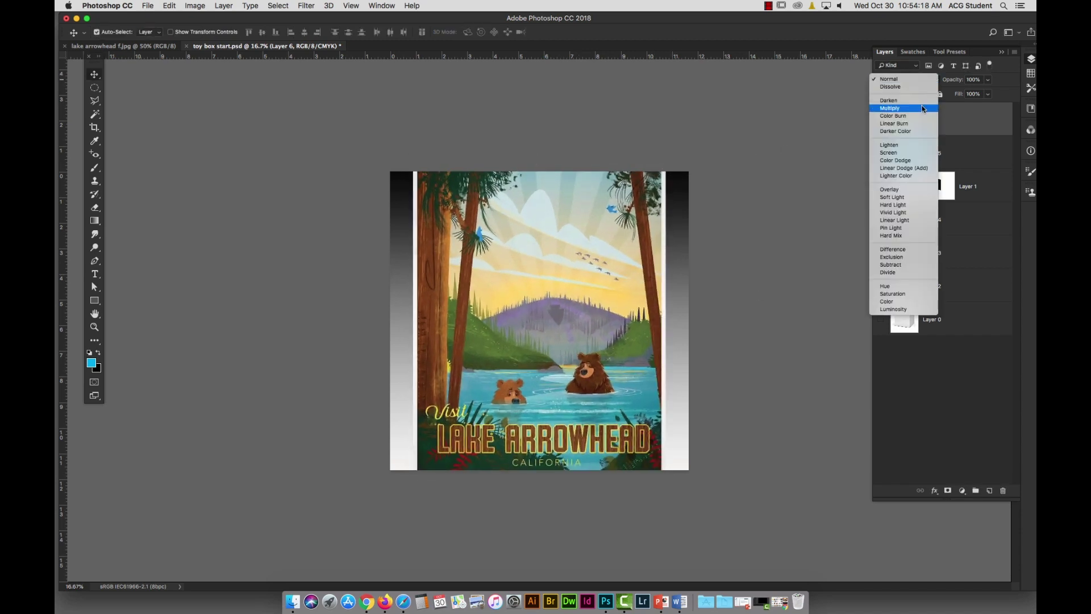
click(988, 52)
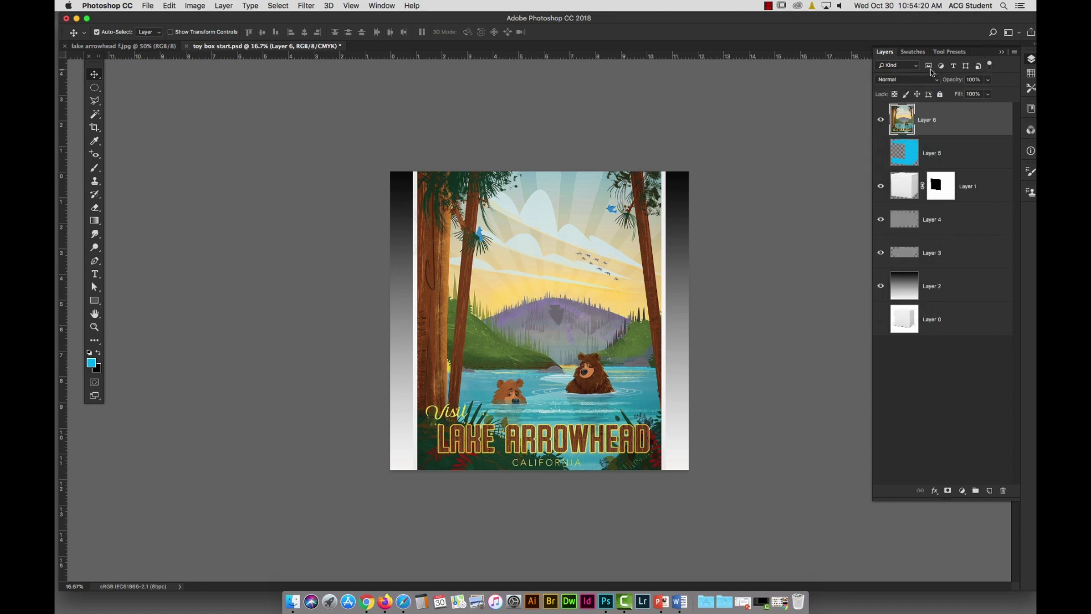
click(988, 81)
drag(989, 93, 972, 96)
drag(683, 307, 632, 291)
Step: Distort the poster to the cube's front perspective, lowering its bottom-right corner, raising the bottom-left slightly and pulling both upper corners slightly inward
click(198, 5)
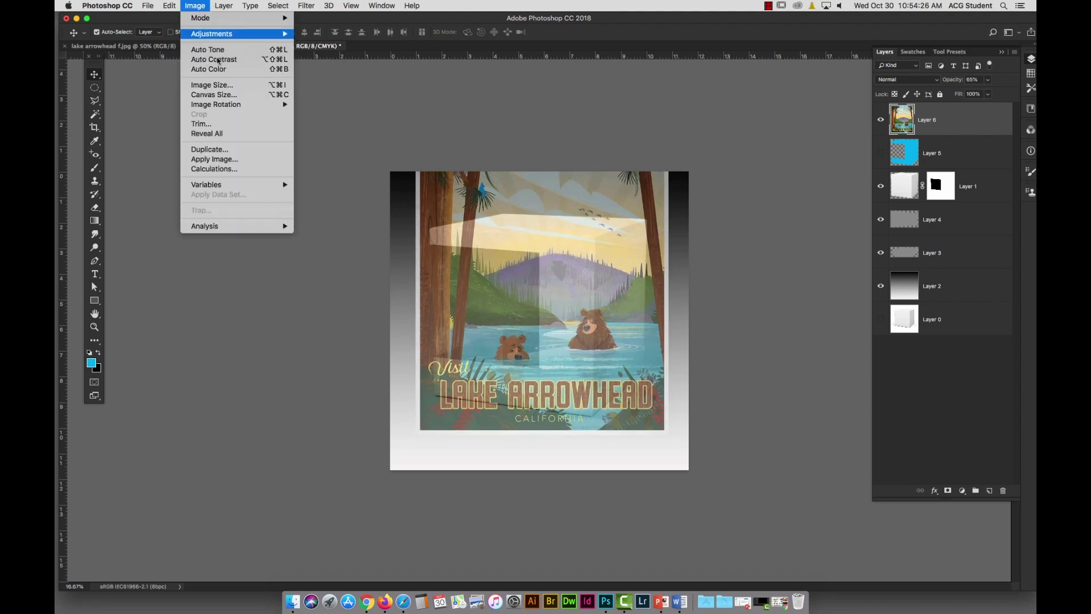
mouse_move(208, 107)
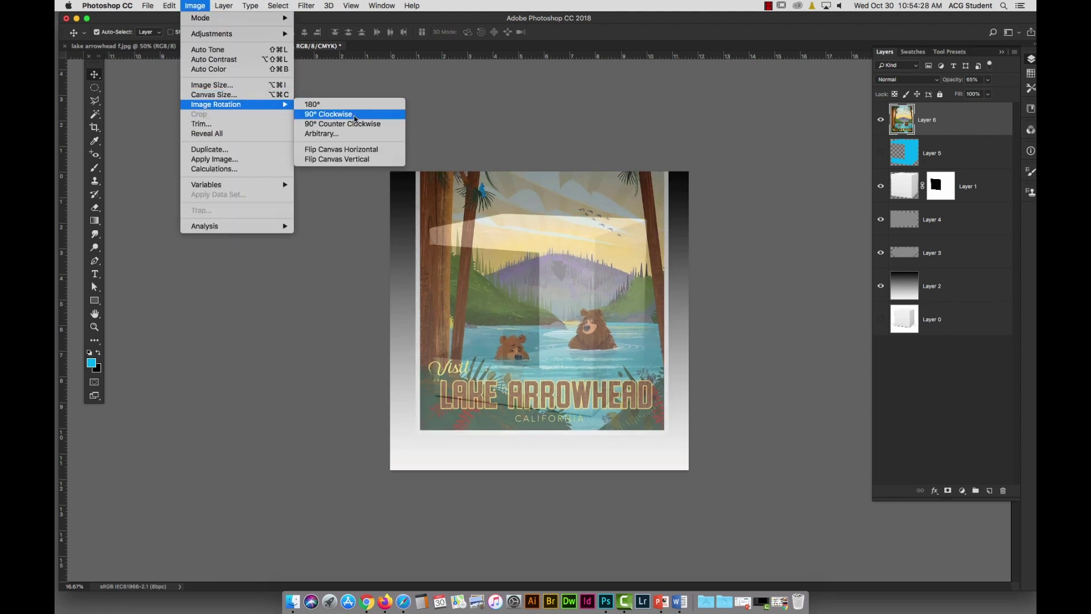
mouse_move(170, 6)
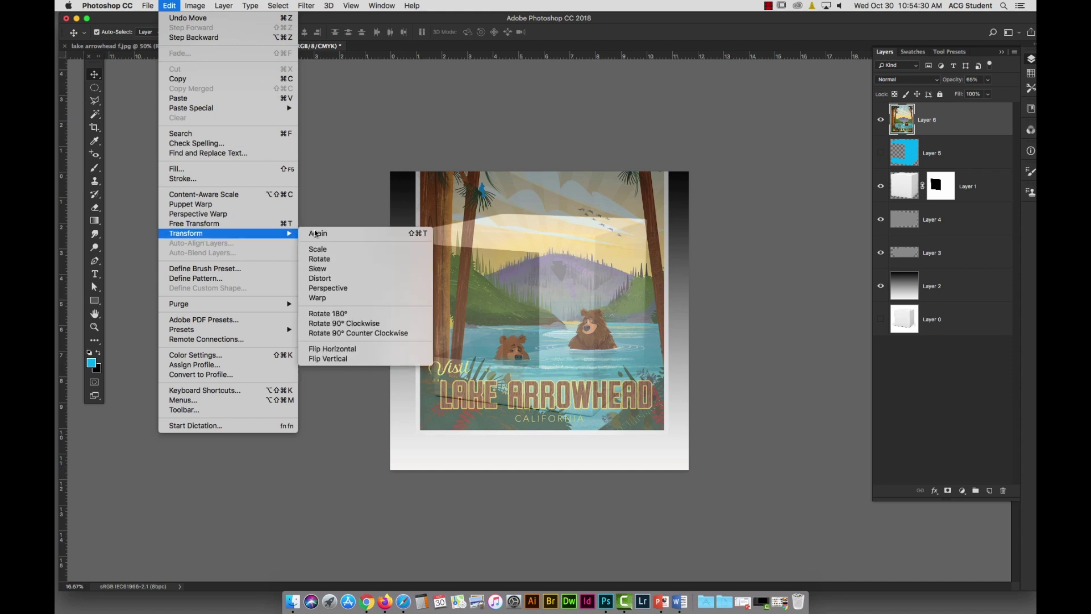
click(327, 278)
drag(669, 435, 661, 468)
mouse_move(416, 434)
mouse_down()
mouse_move(411, 421)
mouse_move(420, 422)
mouse_up()
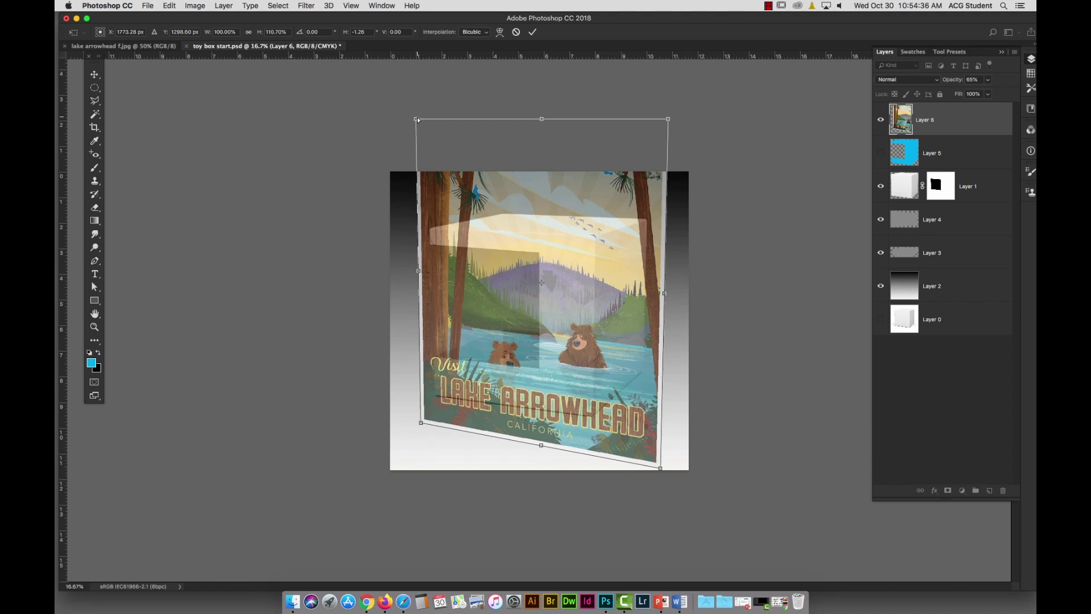
drag(418, 120, 423, 121)
drag(671, 121, 668, 129)
key(Return)
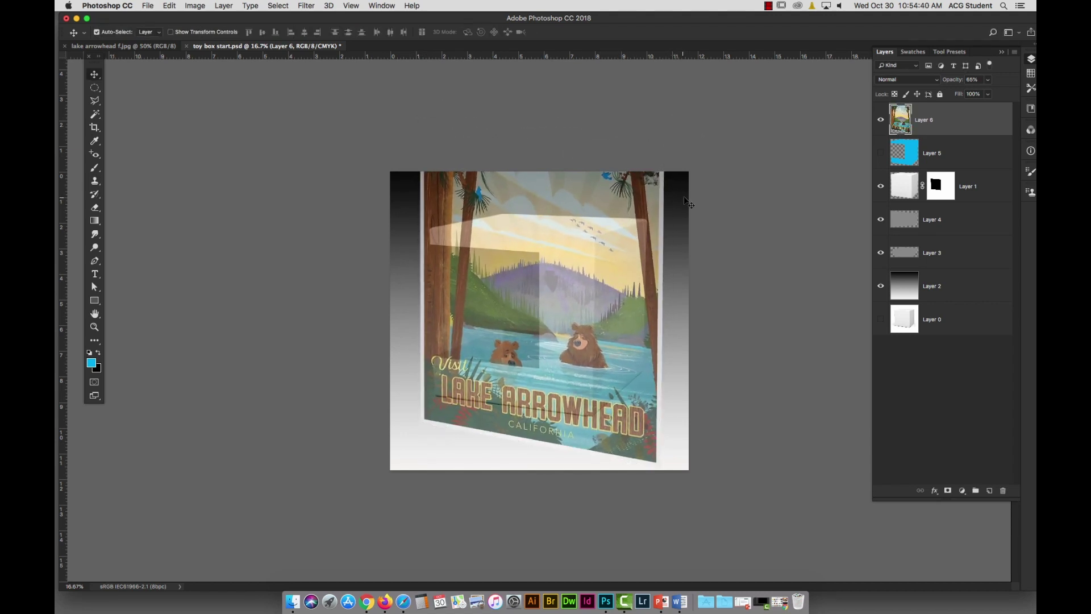
Step: Select the part of the poster to the right of the cube's front vertical edge with the Rectangular Marquee tool
click(95, 110)
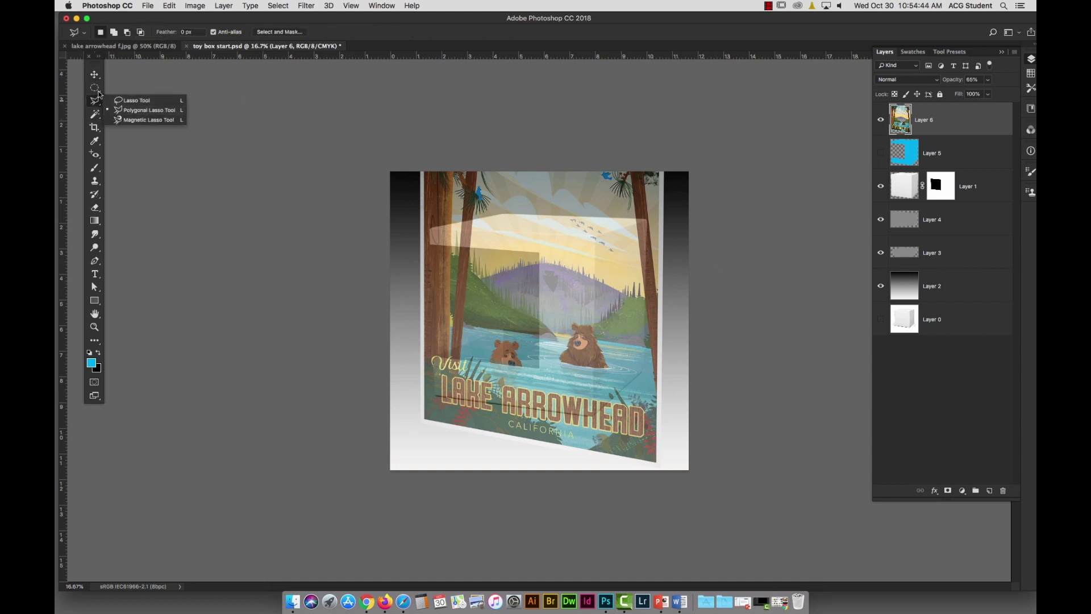
click(95, 88)
click(95, 88)
click(136, 100)
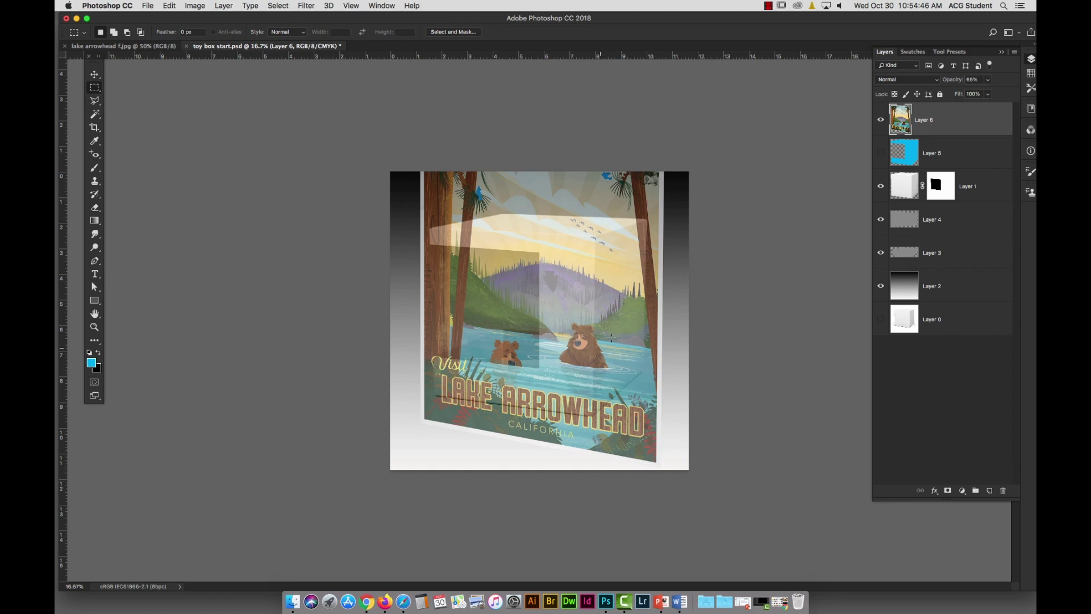
drag(595, 150, 727, 483)
Step: Distort the selected poster part so its outer edge rises to follow the cube's side face, and clear the selection
click(193, 6)
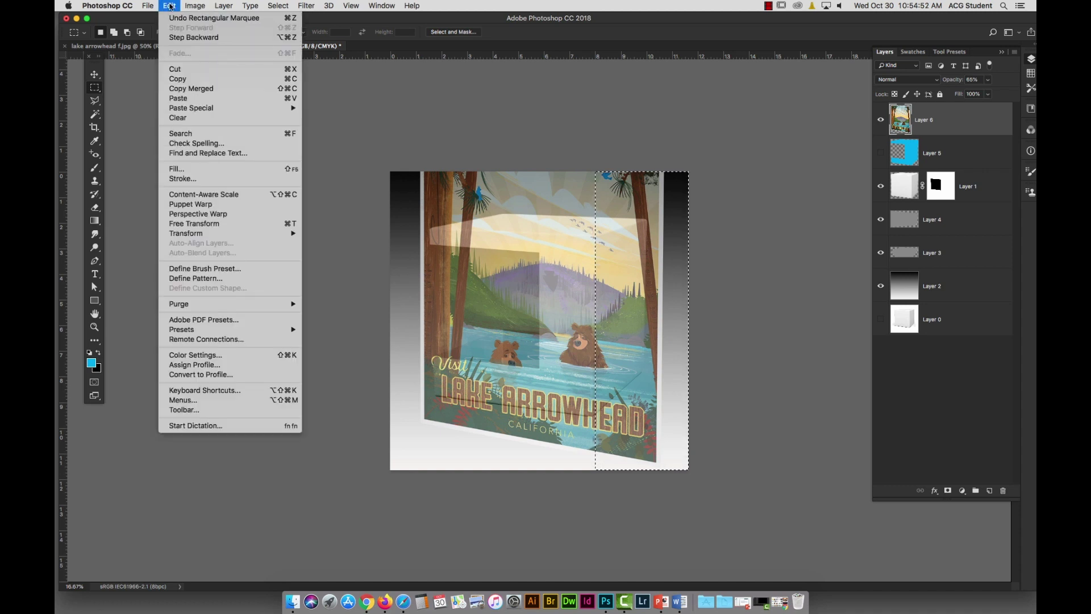
mouse_move(198, 233)
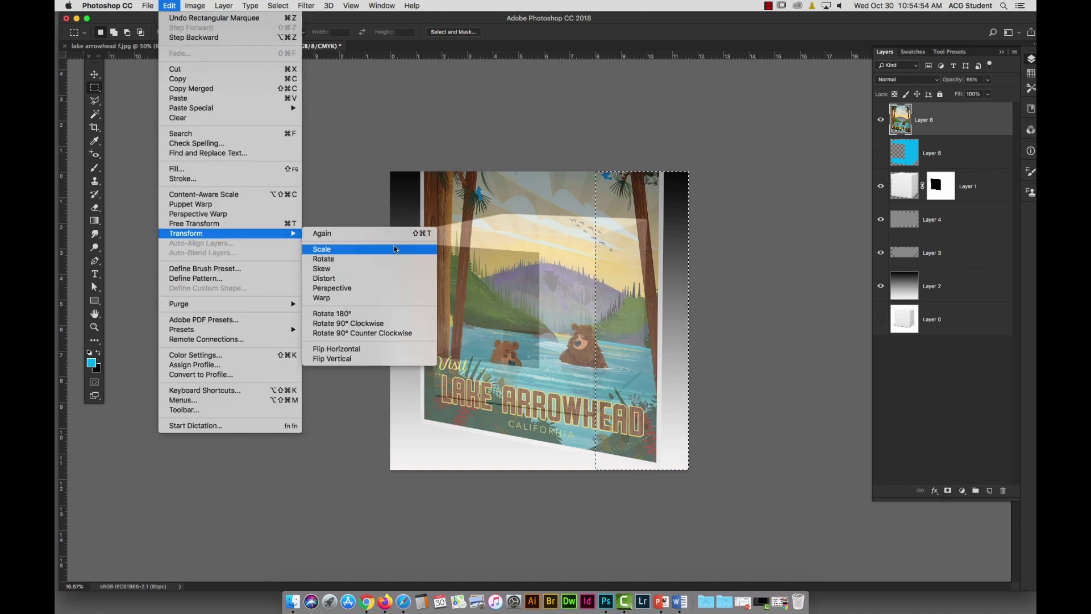
click(388, 283)
drag(692, 324, 684, 248)
key(Return)
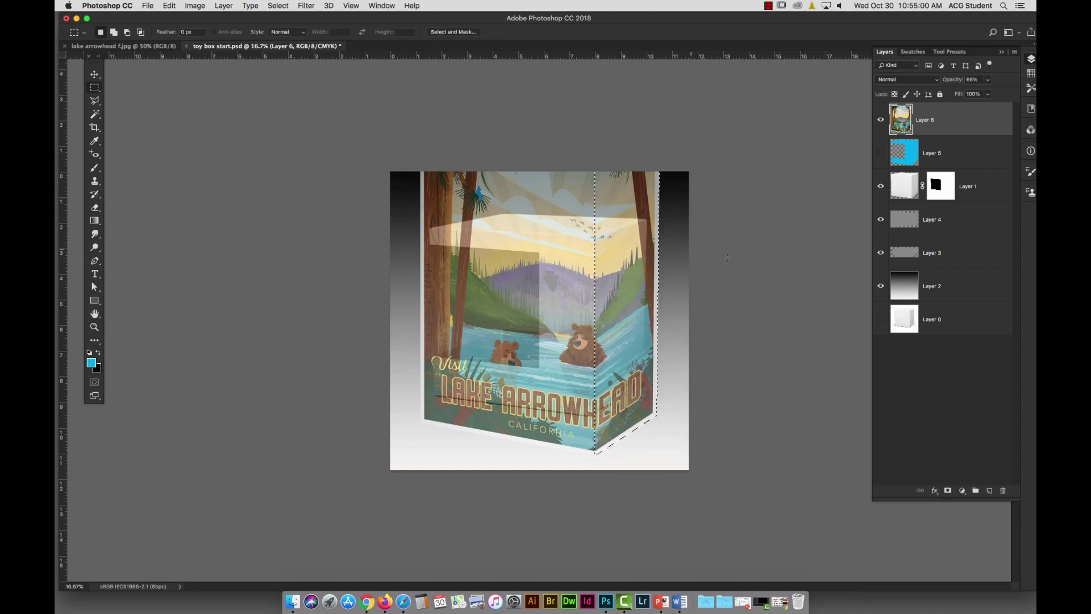
key(super+d)
Step: Trim the poster to Layer 5's shape with opacity restored to 100%, and set its blending mode to Multiply
super+click(913, 149)
key(shift+super+i)
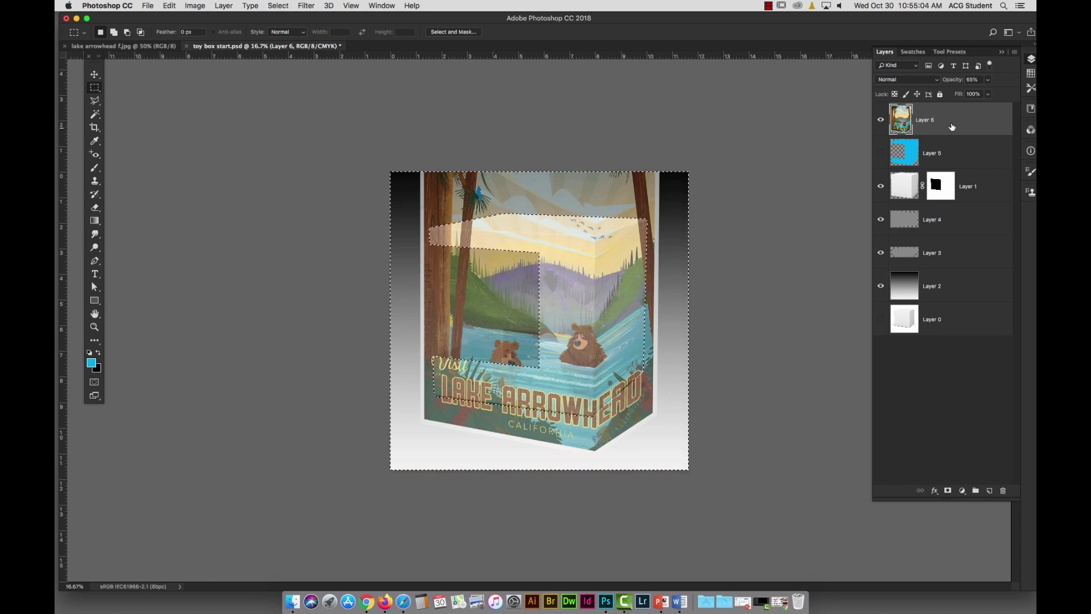
click(912, 80)
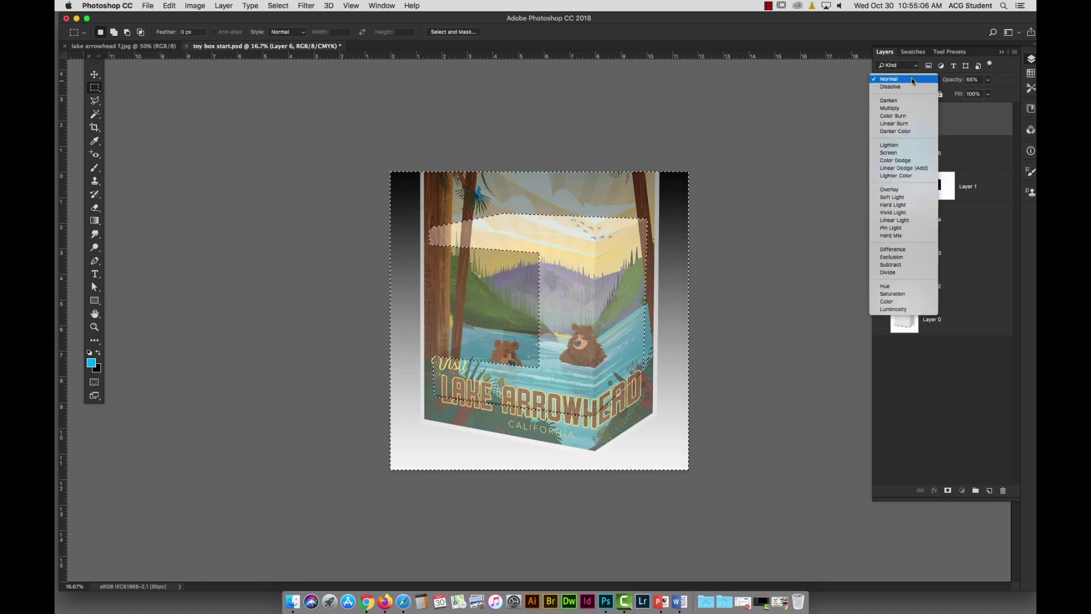
click(913, 80)
click(989, 80)
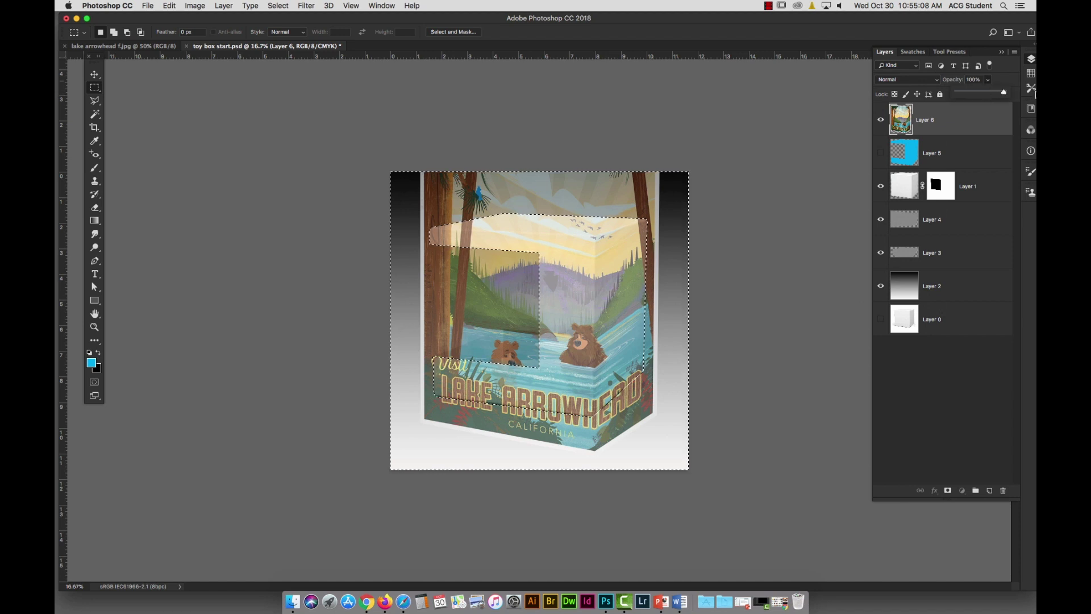
drag(987, 92, 1006, 92)
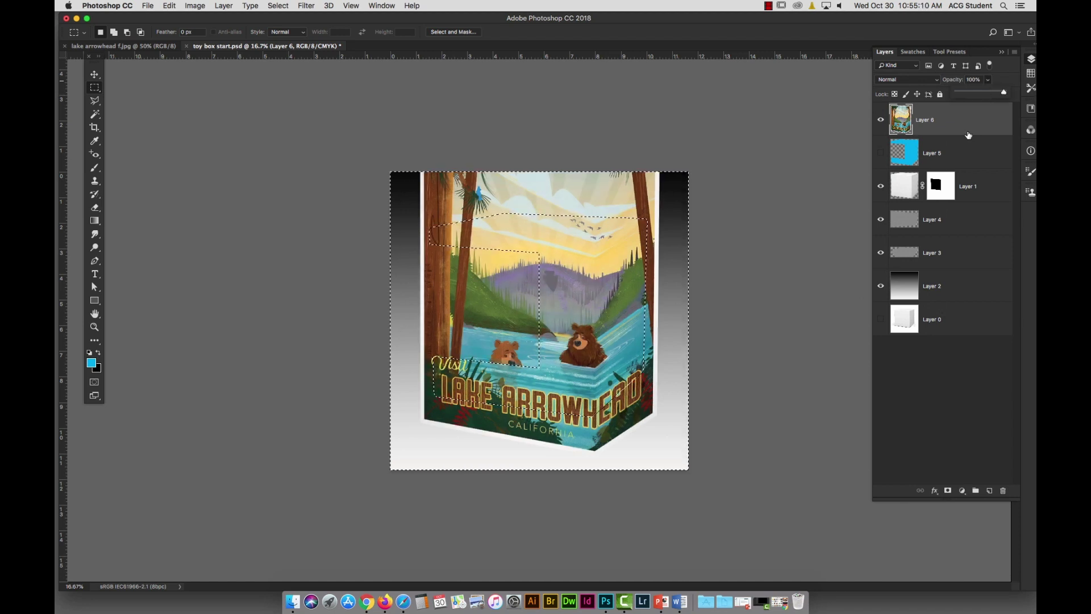
click(905, 127)
key(Delete)
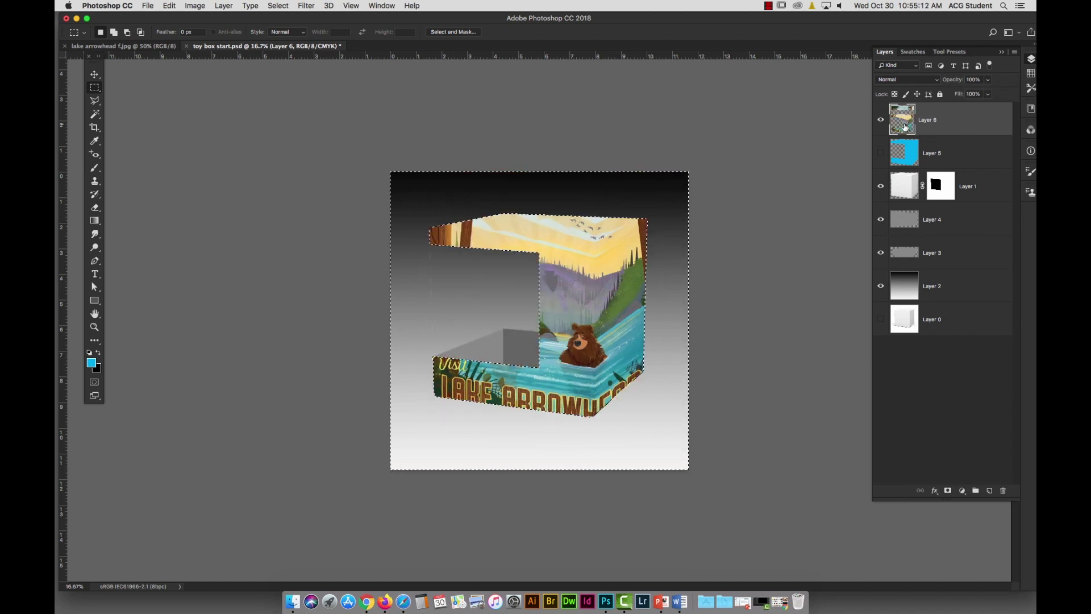
key(super+d)
click(908, 83)
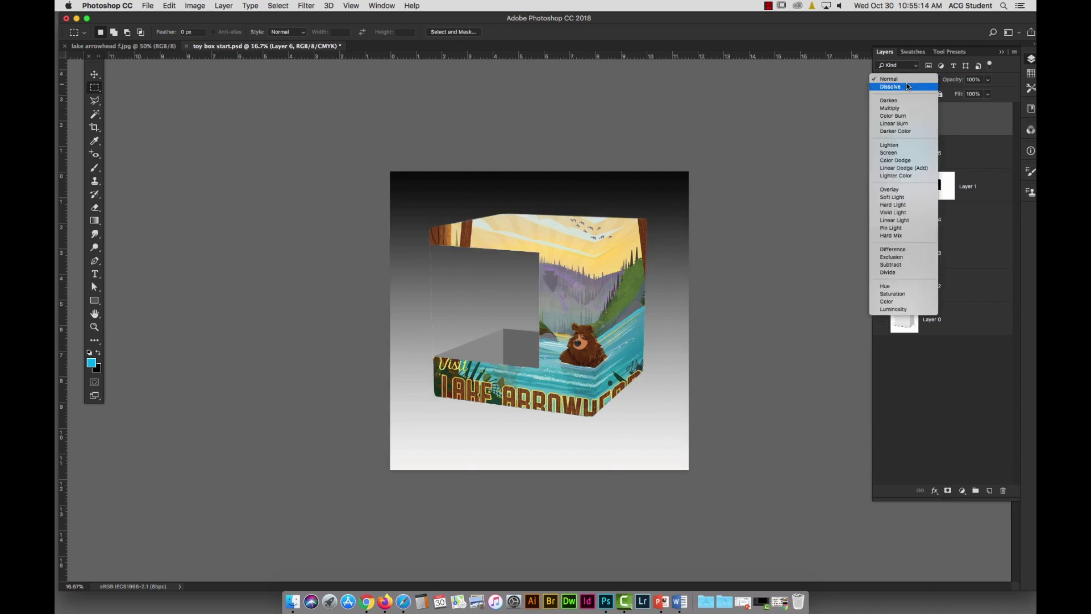
click(908, 109)
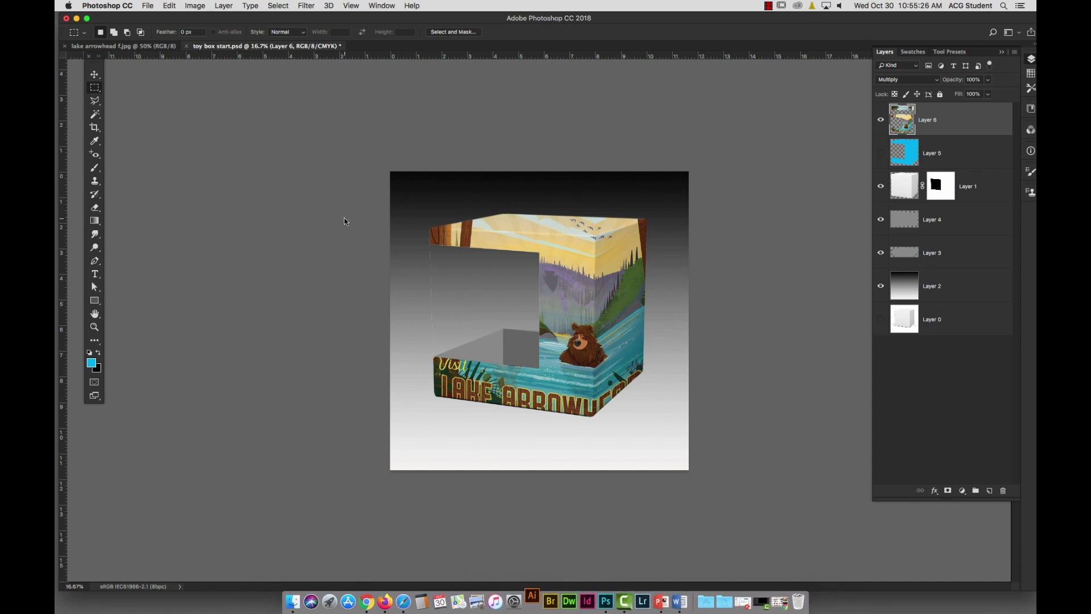
Step: Switch to Illustrator and draw a circle in the upper middle of the blank artboard
key(Tab)
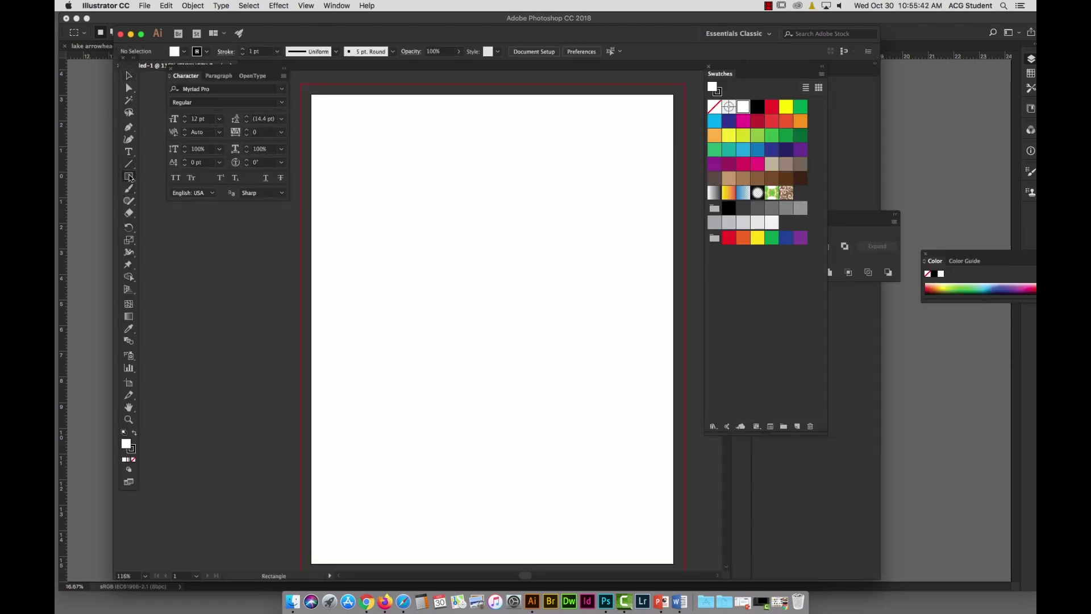
click(129, 177)
drag(130, 177, 177, 201)
drag(489, 258, 546, 337)
Step: Add a text letter M, enlarge it to about 177 pt, and move it onto the circle
key(t)
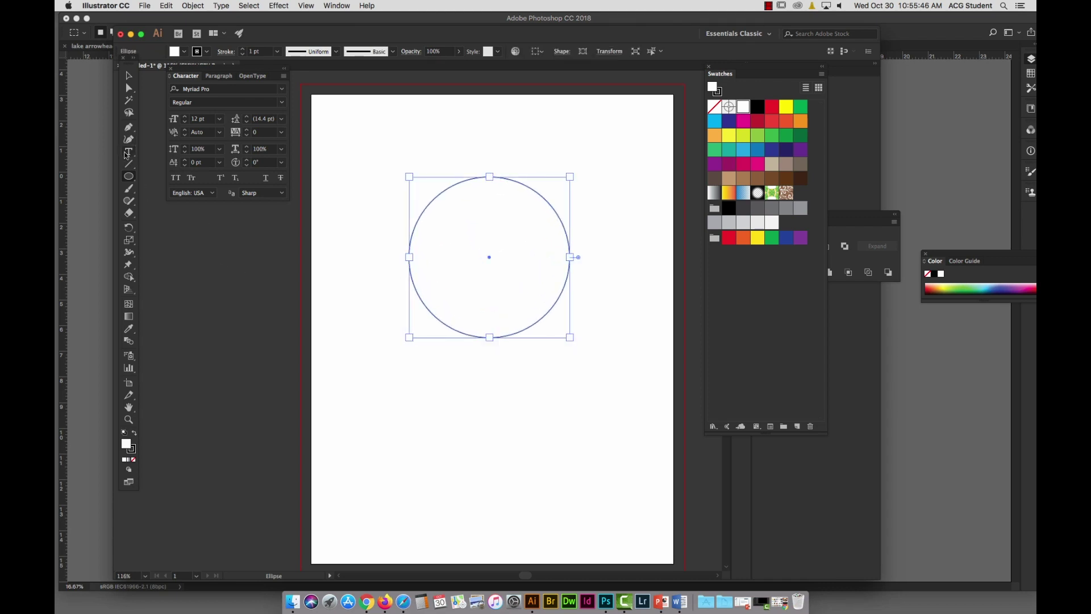
click(411, 137)
text(M)
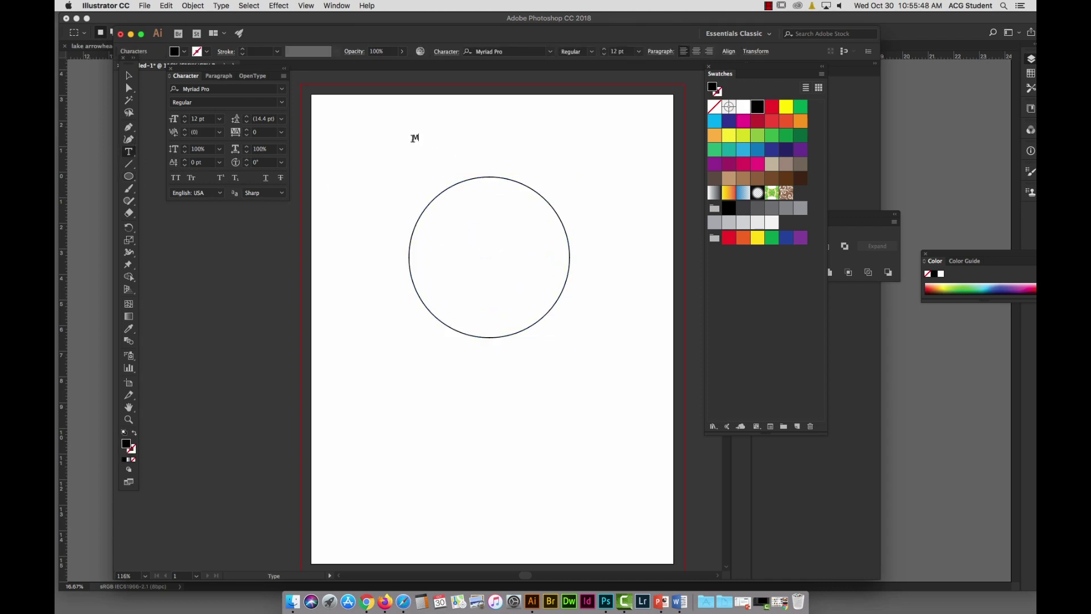
key(Escape)
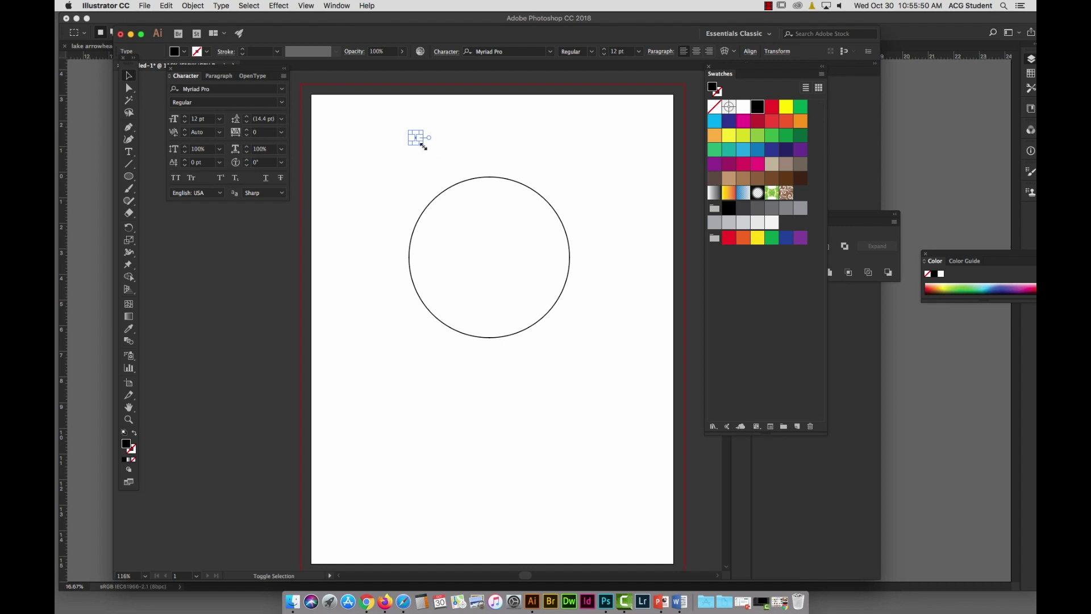
drag(422, 145, 480, 195)
drag(454, 131, 519, 205)
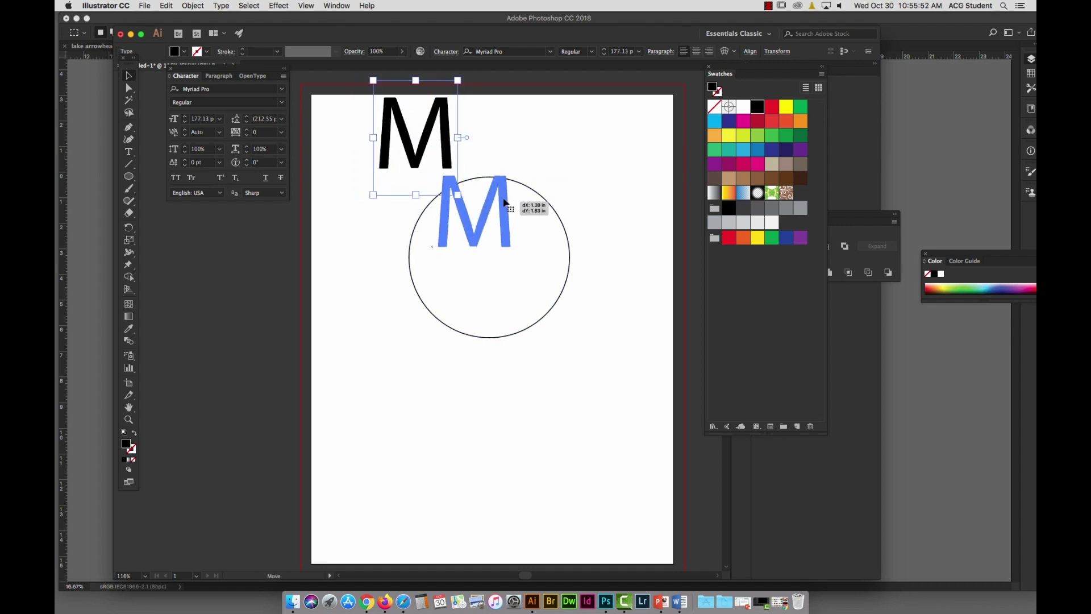
Step: Change the M's font to Ed Gothic and enlarge it to about 240 pt, centred inside the circle
click(505, 53)
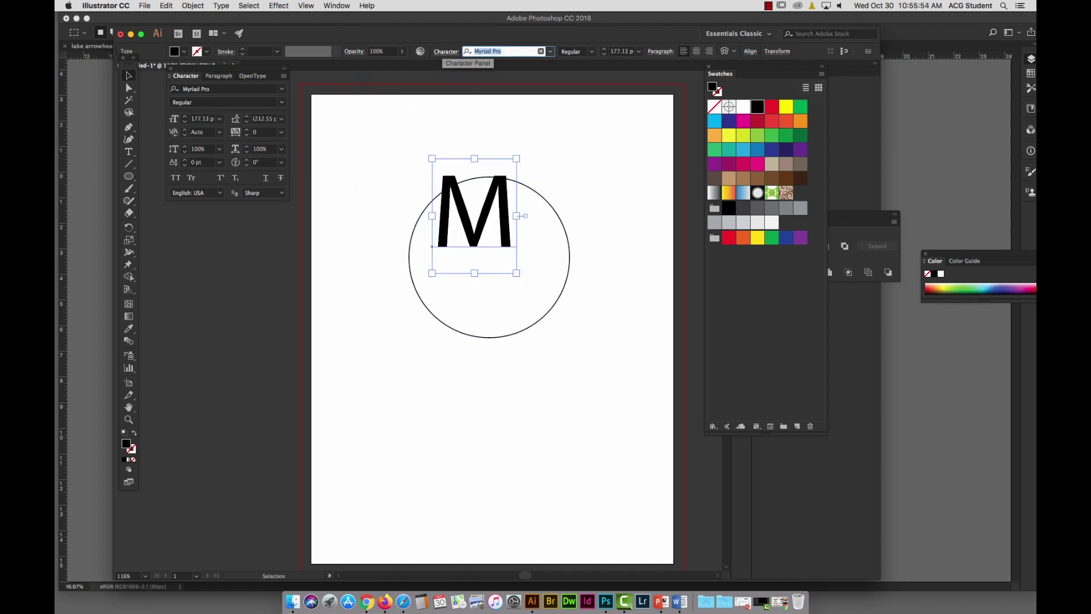
text(ed)
key(Down)
key(Down)
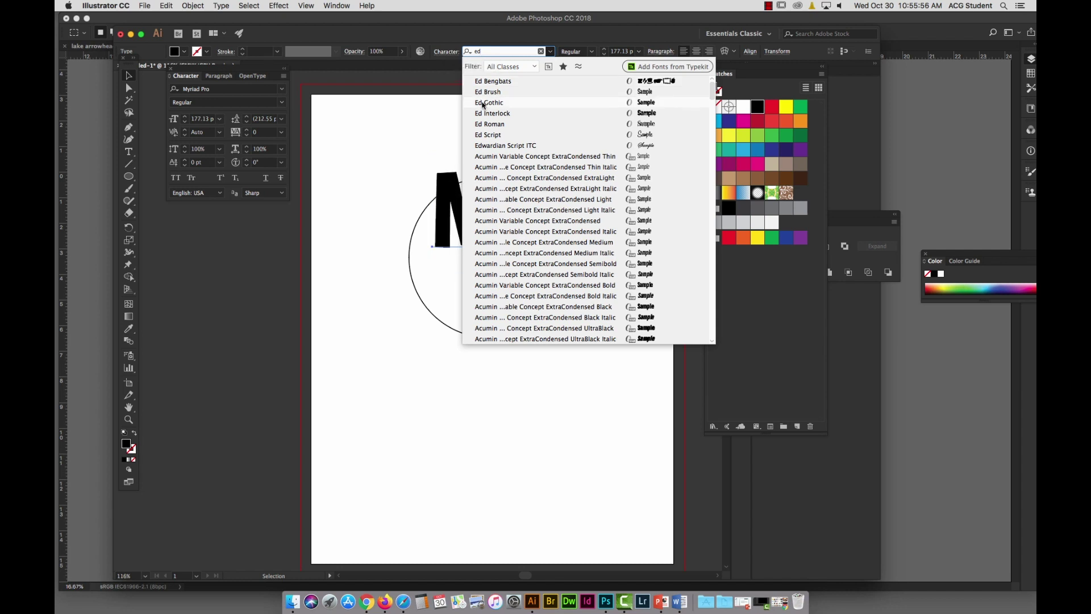
key(Return)
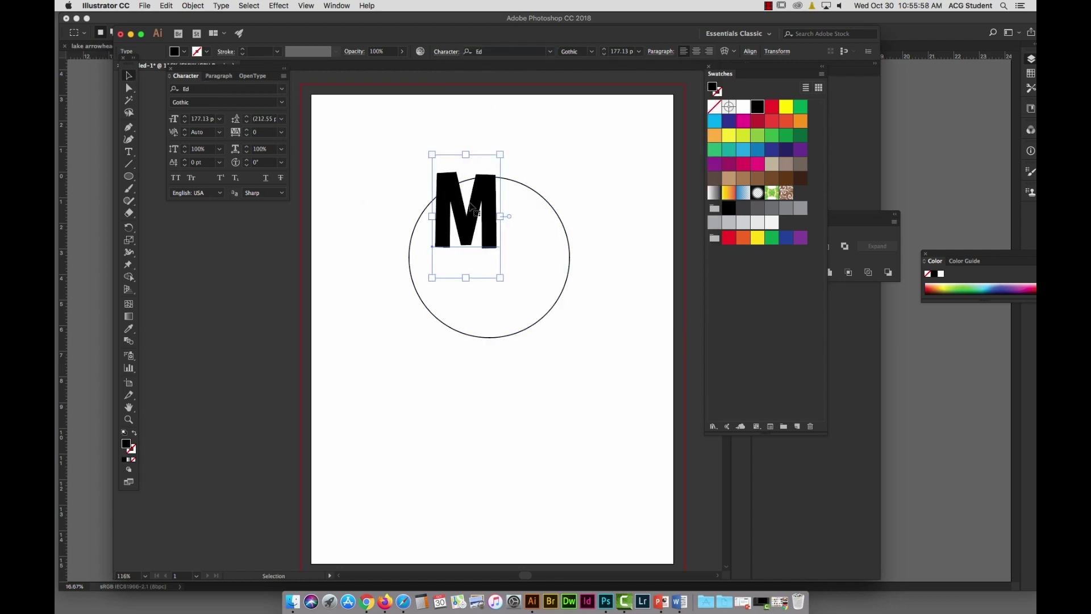
drag(490, 202, 523, 243)
drag(524, 200, 555, 179)
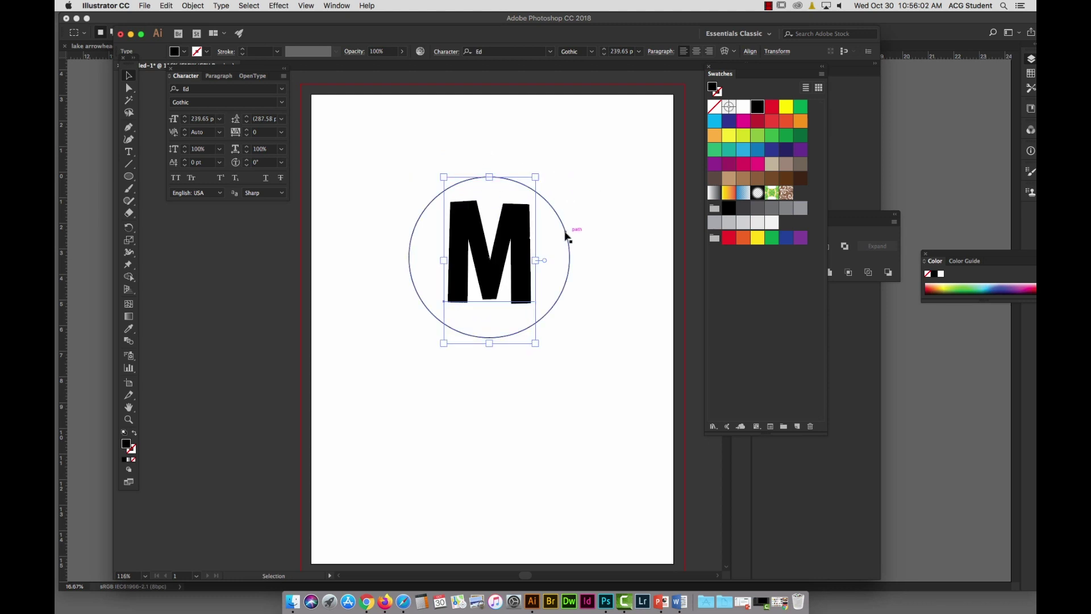
Step: Fill the circle with the orange-red swatch and convert the M text to outlines
click(553, 241)
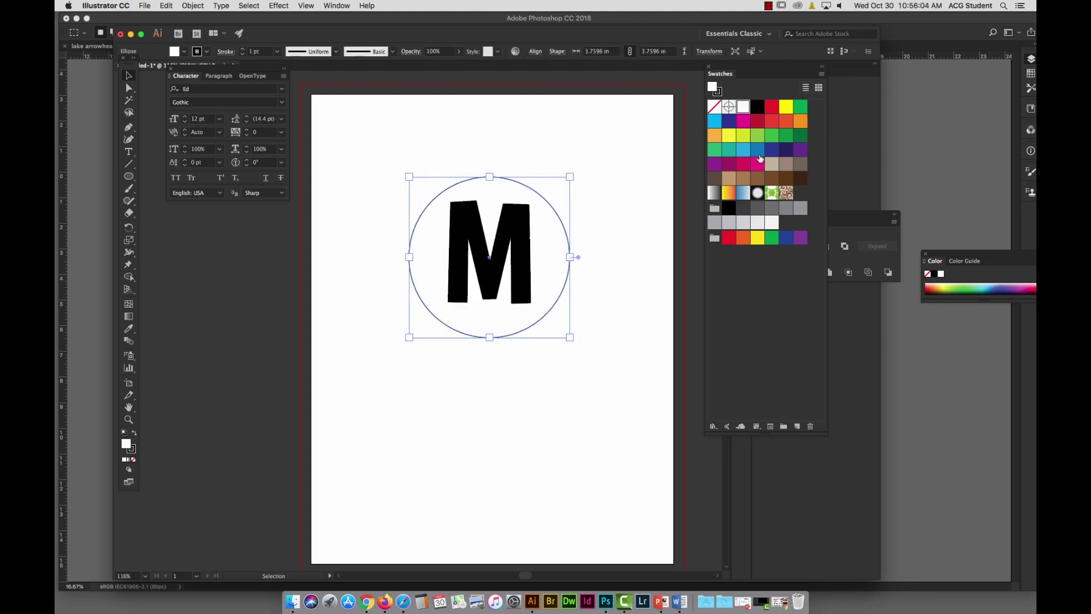
click(786, 120)
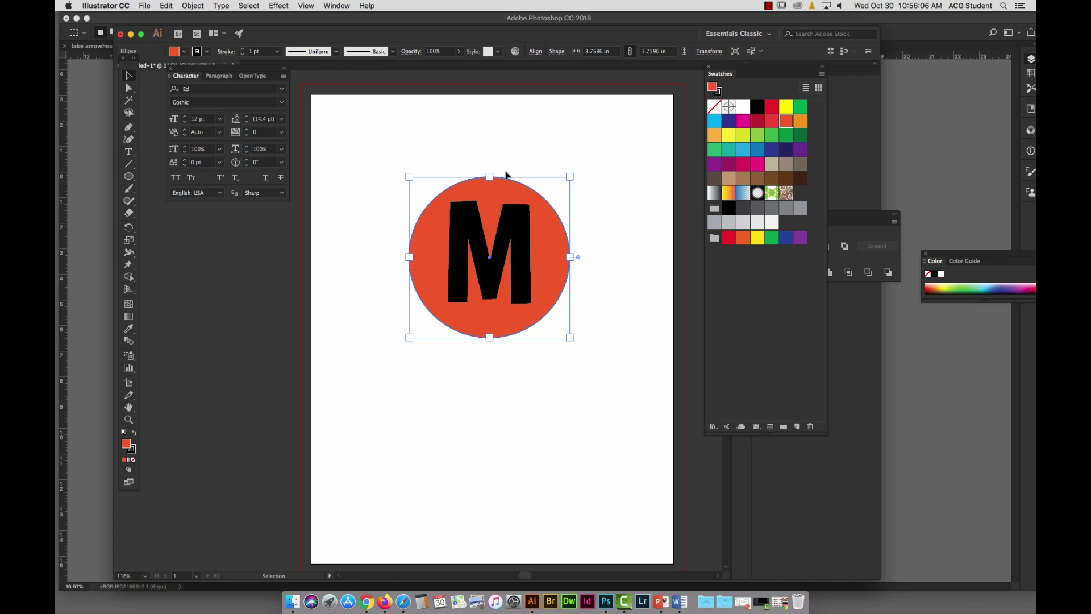
shift+click(544, 281)
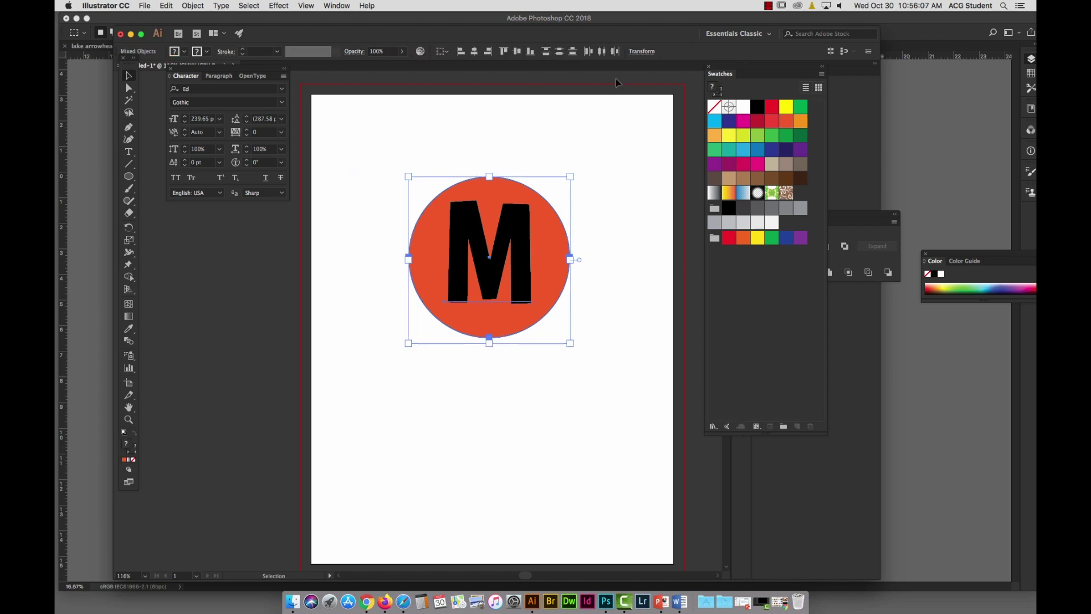
click(861, 222)
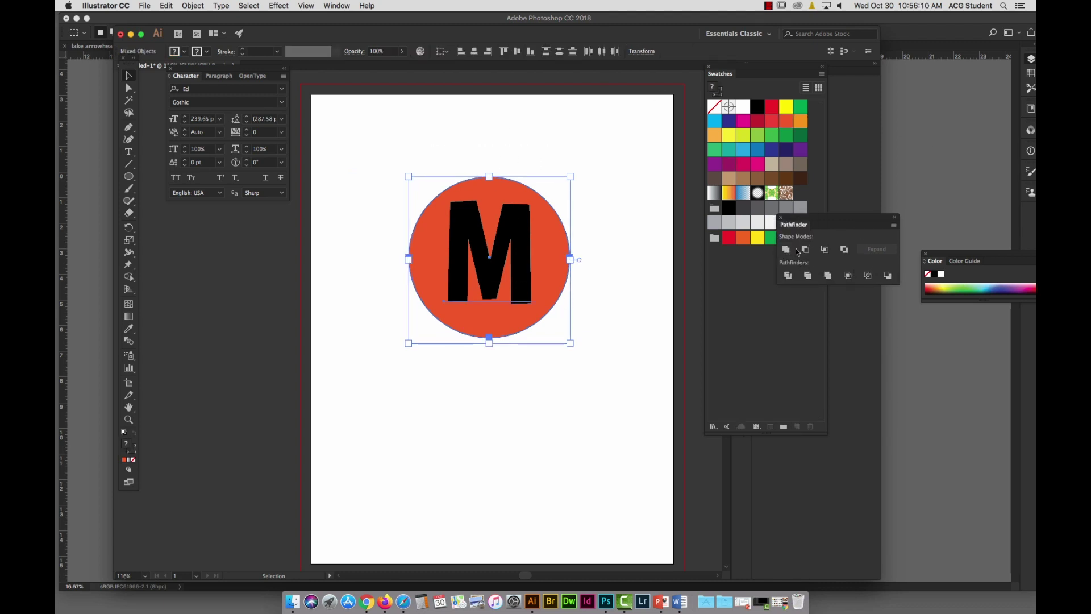
click(463, 163)
drag(443, 134, 511, 256)
click(222, 5)
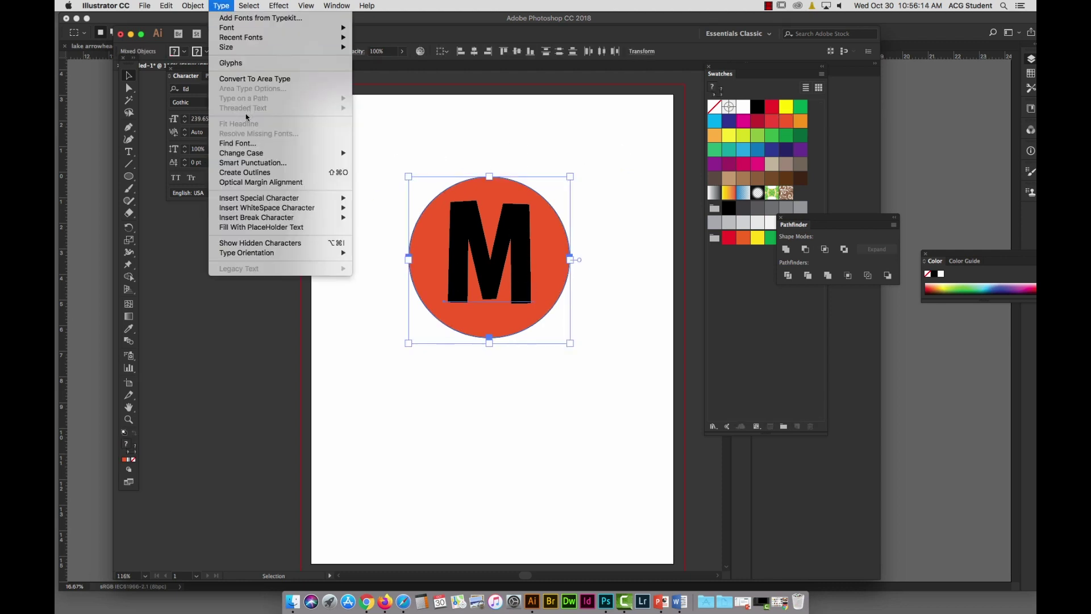
click(245, 174)
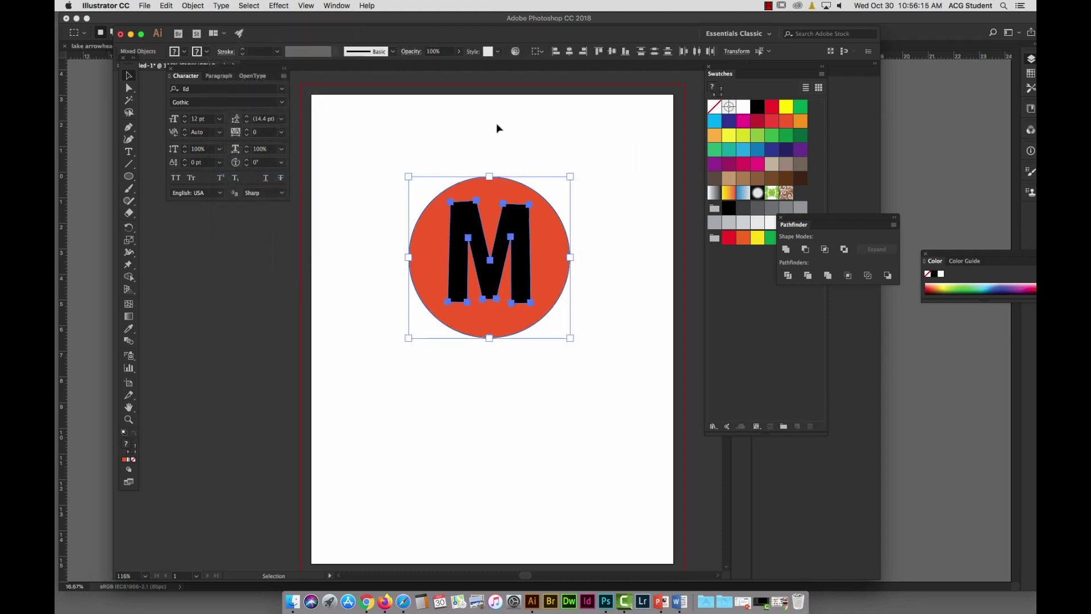
Step: Cut the M out of the circle with Minus Front and remove the stroke from the resulting shape
click(806, 249)
click(625, 250)
click(550, 248)
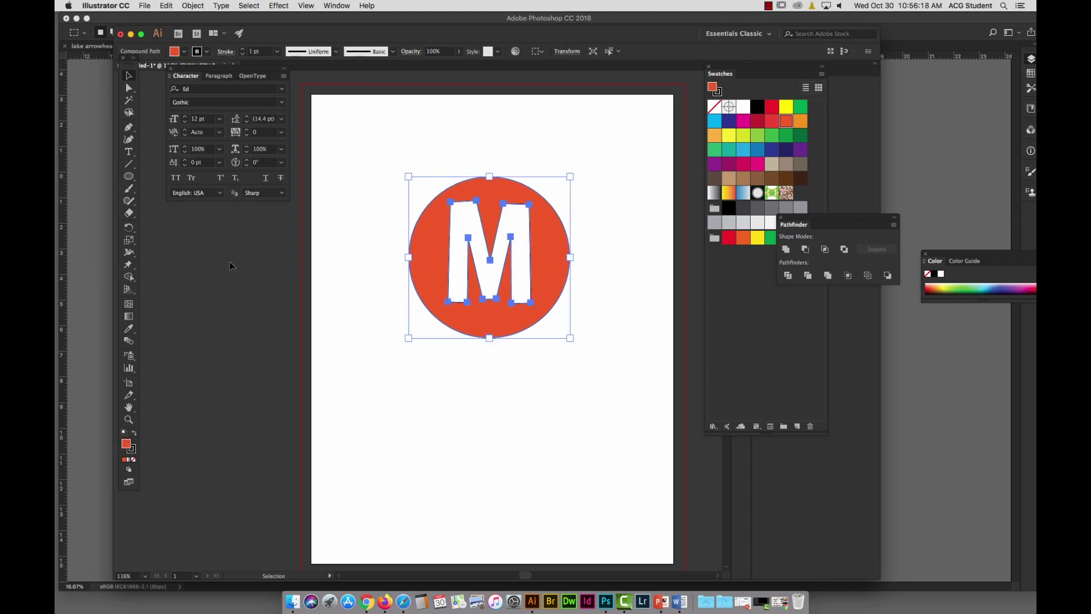
click(135, 450)
click(136, 460)
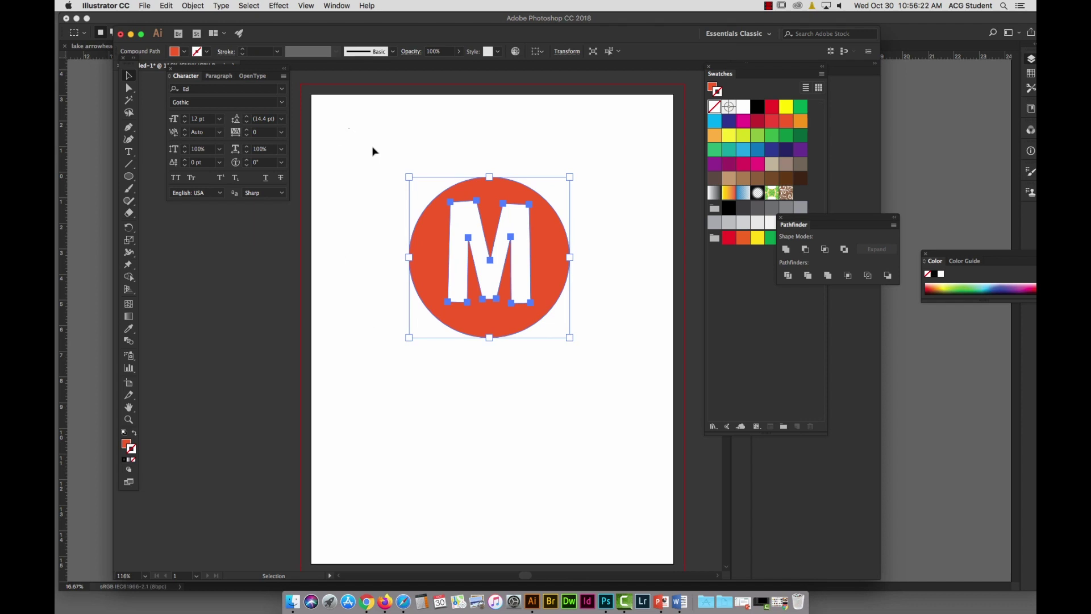
Step: Copy the logo, switch to Photoshop, and paste it as pixels into the toy box document
key(a)
key(v)
key(super+Tab)
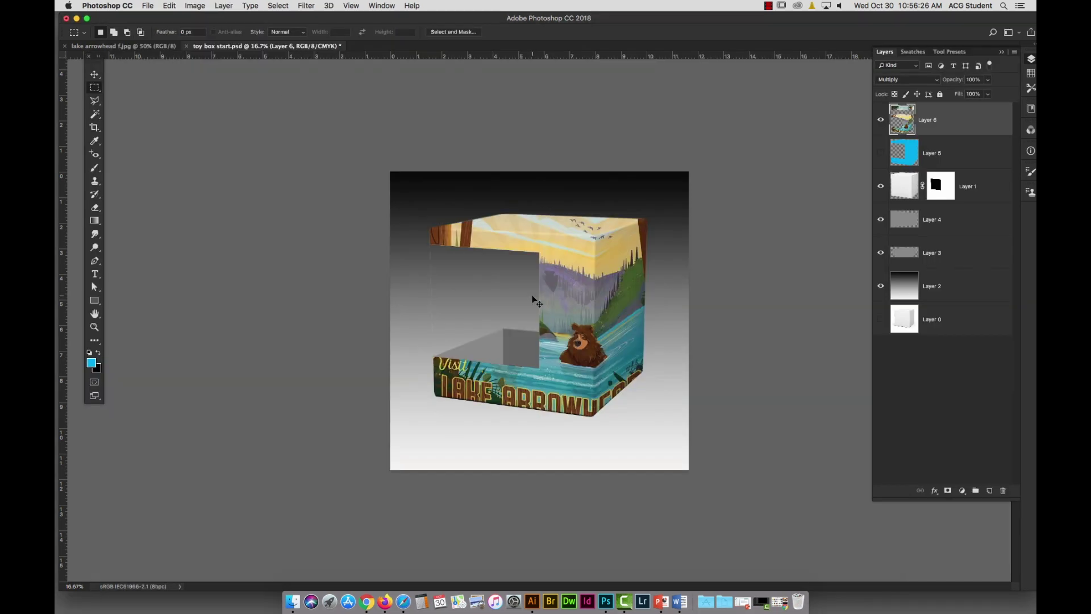
key(super+v)
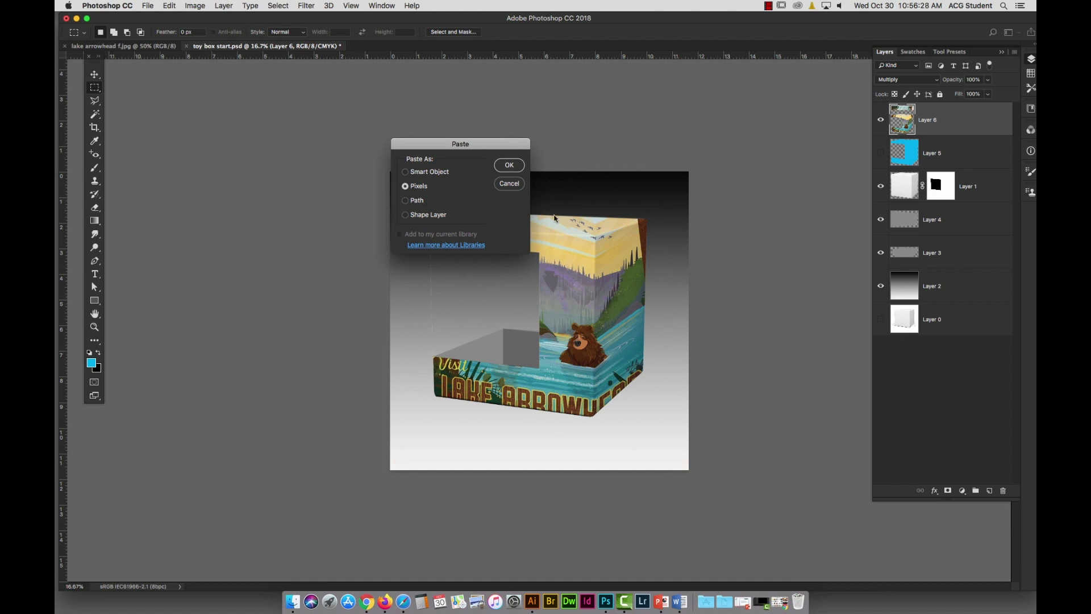
key(Return)
Step: Move the pasted logo up over the upper edge of the box and commit its placement
drag(548, 341, 560, 213)
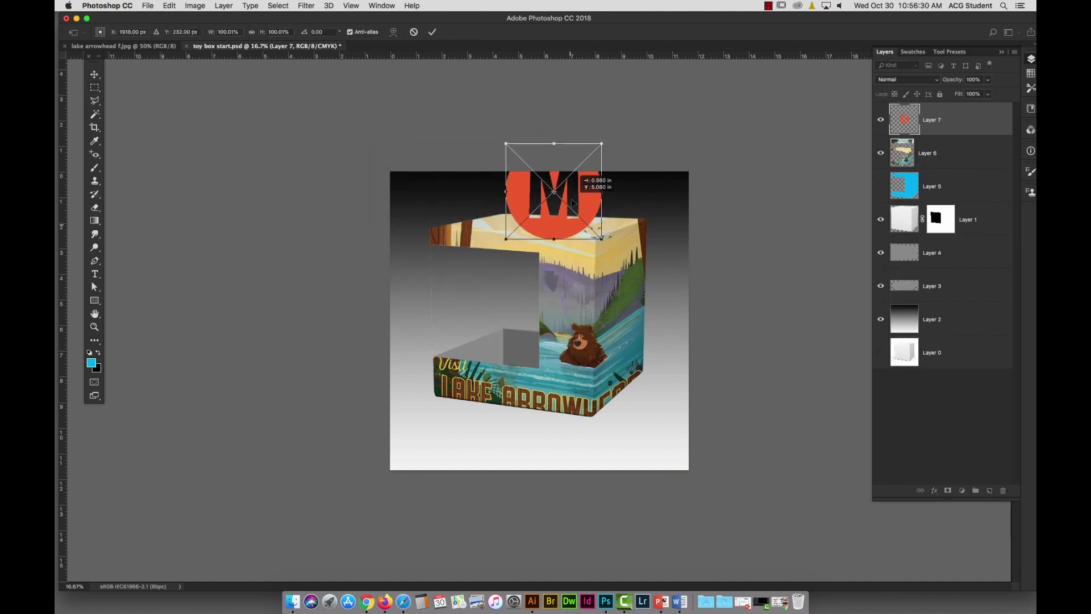
click(196, 5)
mouse_move(176, 8)
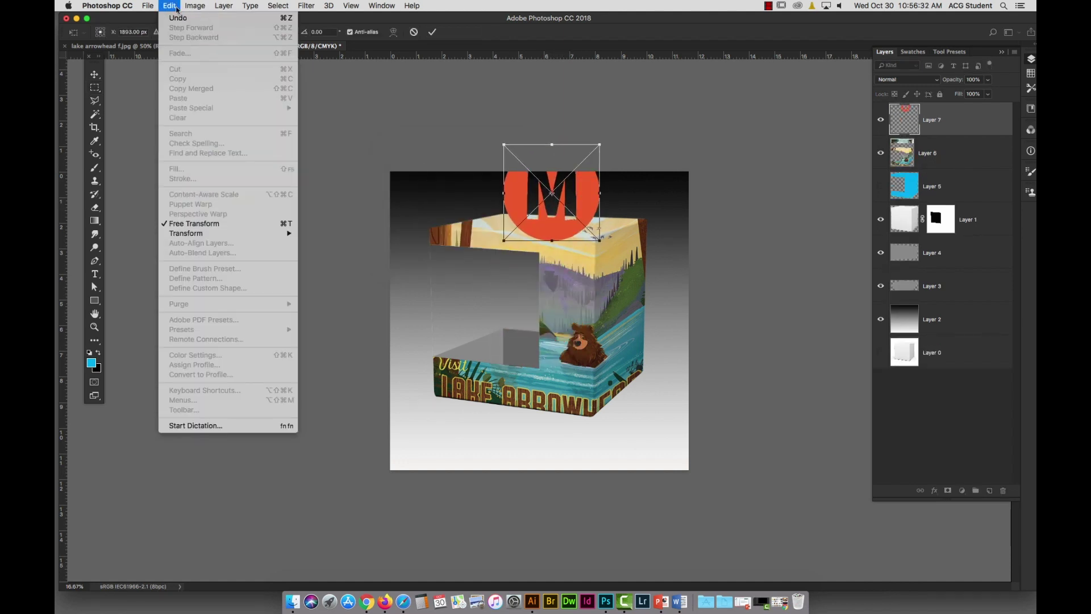
mouse_move(204, 233)
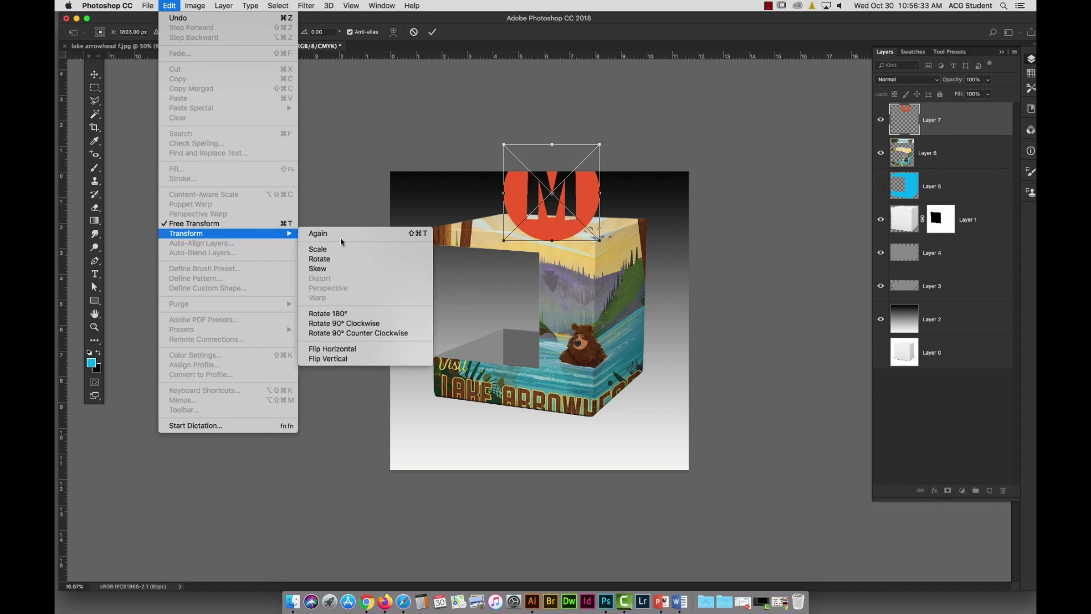
click(349, 269)
drag(577, 199, 563, 229)
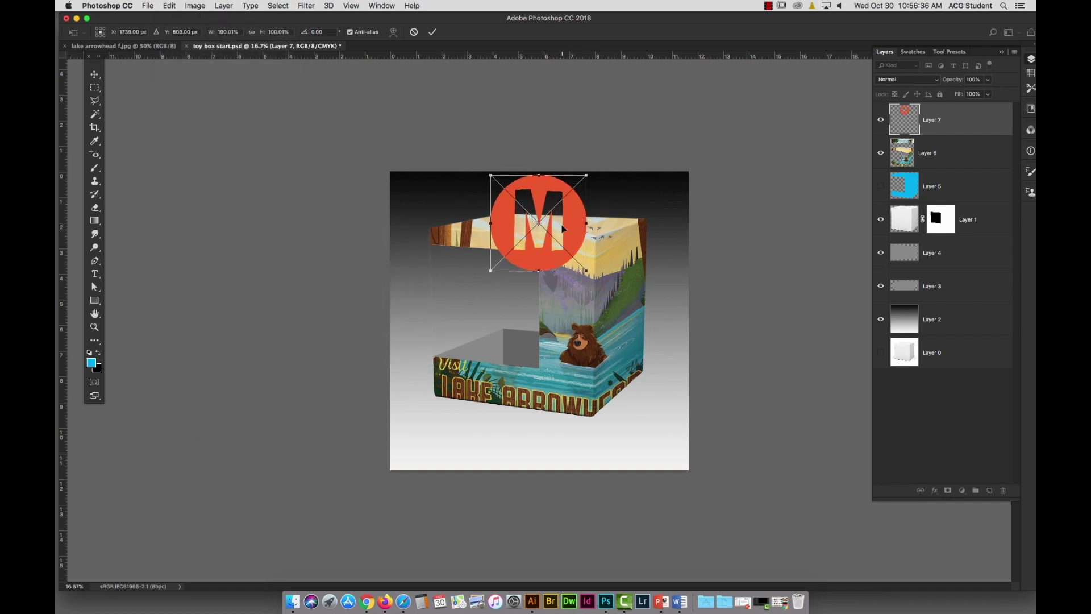
key(Return)
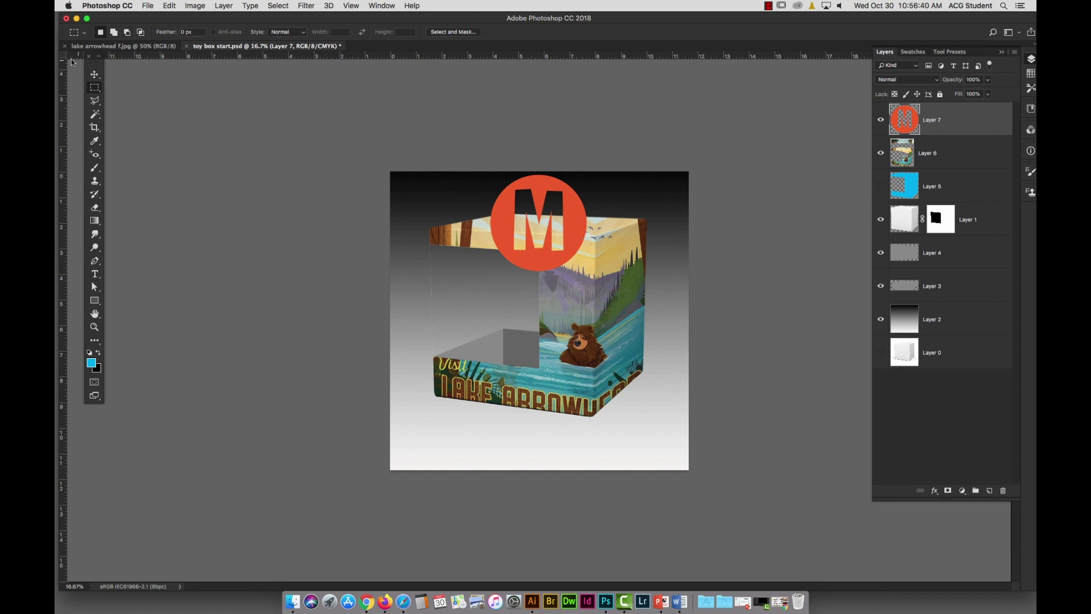
Step: Shift the logo above the box, then flatten and slant it onto the top face with Distort
click(95, 75)
drag(574, 228, 577, 190)
click(169, 6)
mouse_move(198, 239)
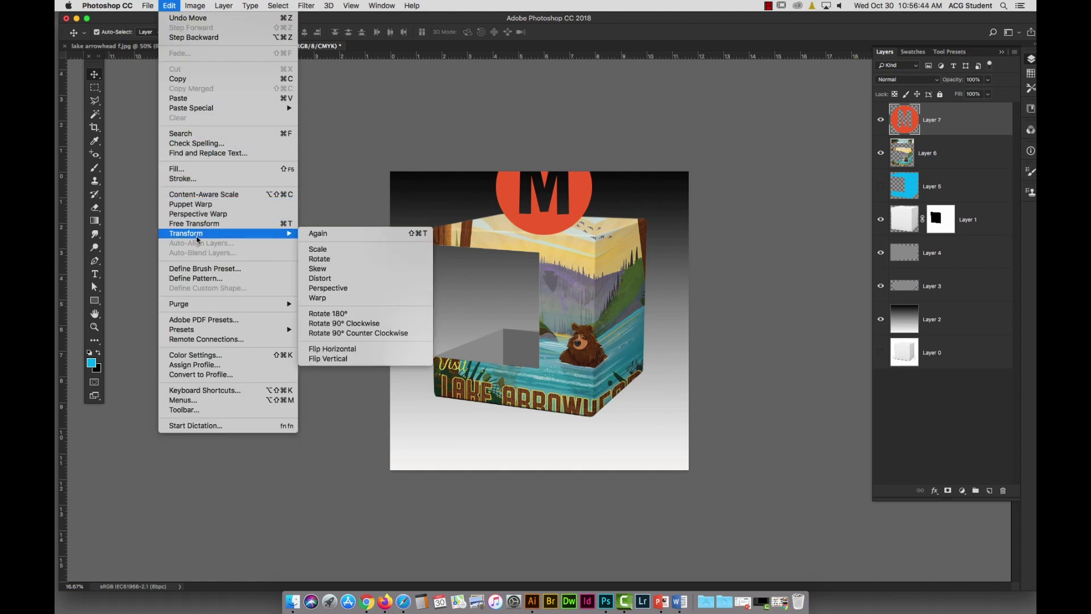
click(341, 278)
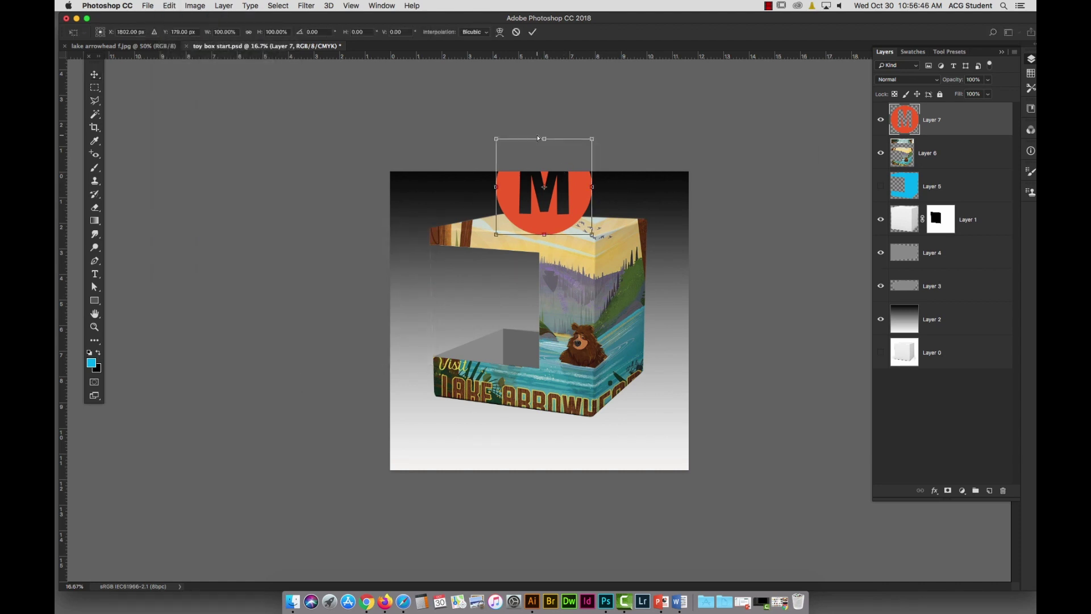
drag(546, 139, 557, 215)
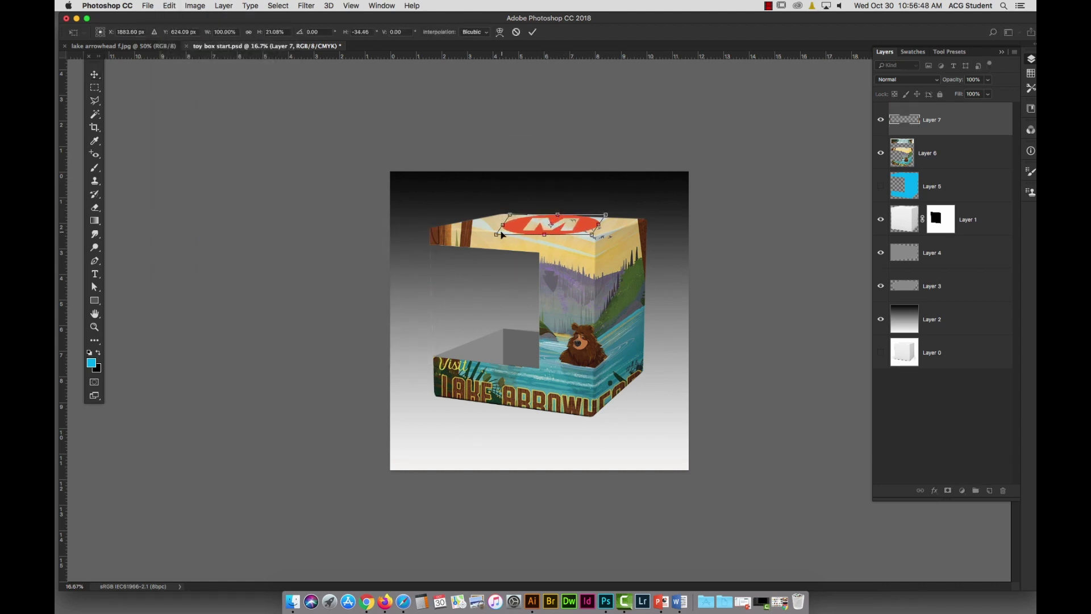
Step: Adjust the logo's front corners to match the top face's perspective and apply the distortion
drag(496, 234, 482, 228)
drag(592, 234, 610, 219)
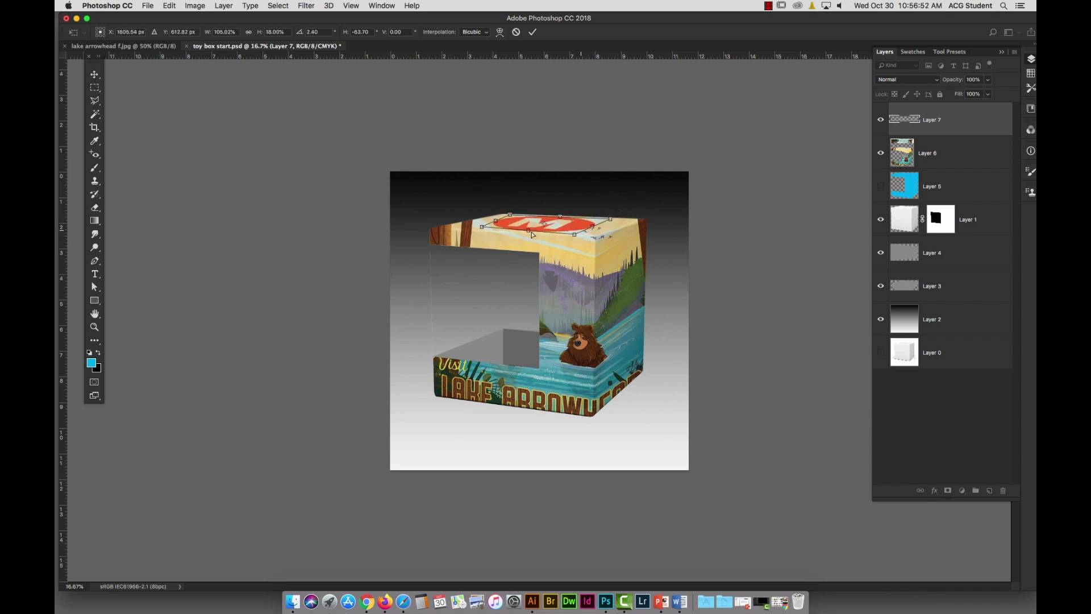
drag(483, 228, 468, 225)
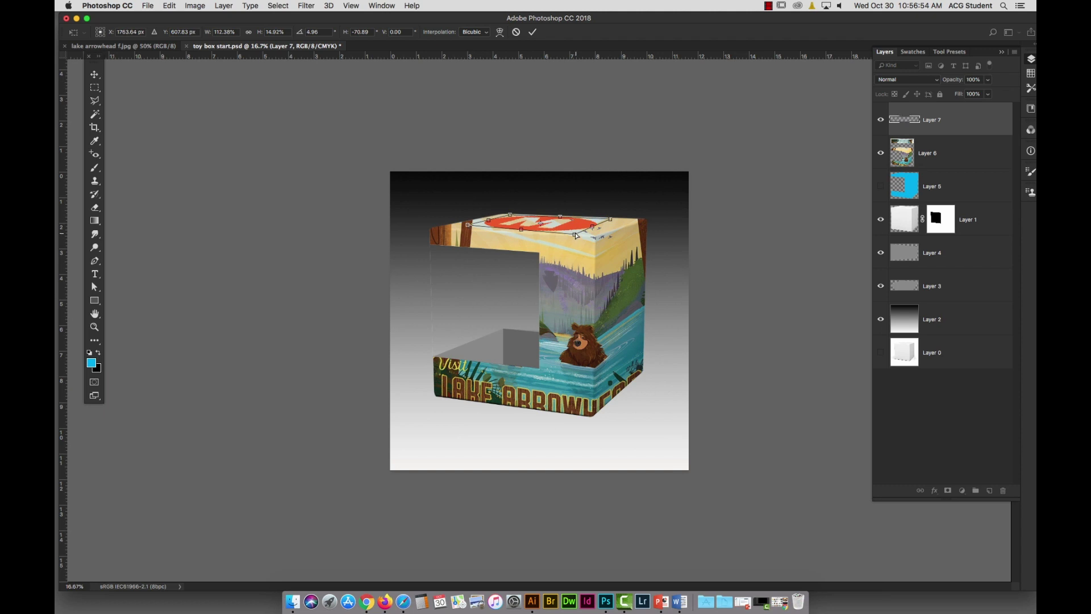
drag(575, 233, 581, 235)
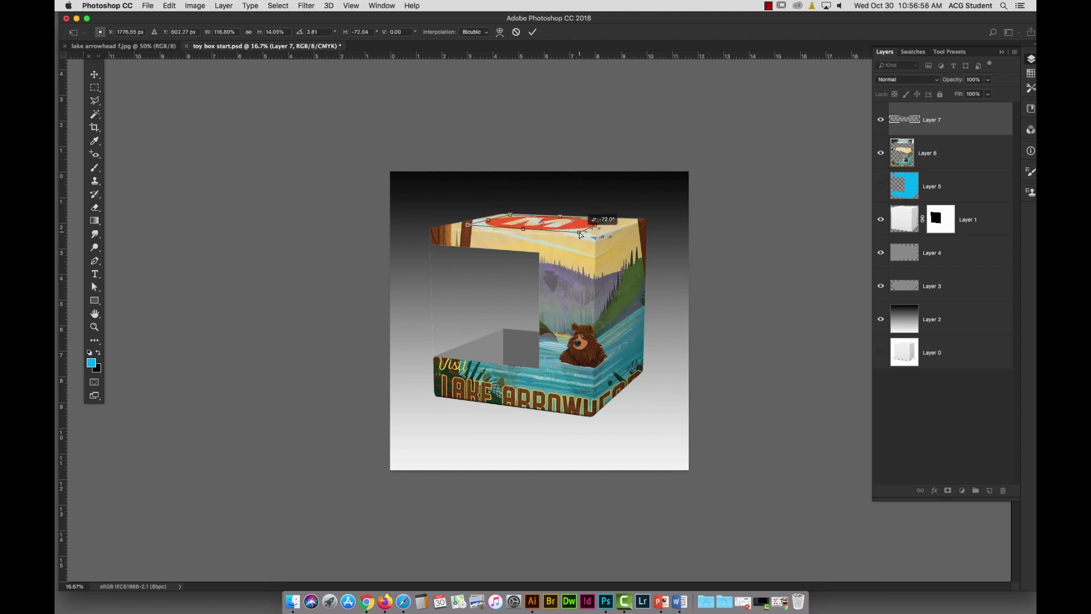
key(Return)
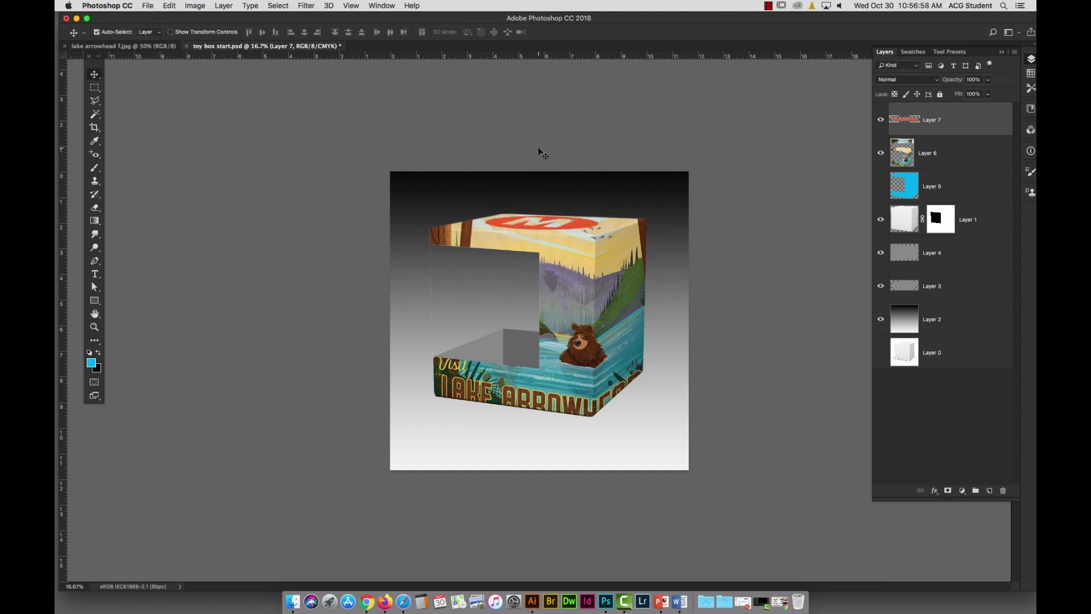
Step: Paste a second logo as pixels, scale it to about 62%, and place it over the box's right side face
key(super+v)
click(518, 169)
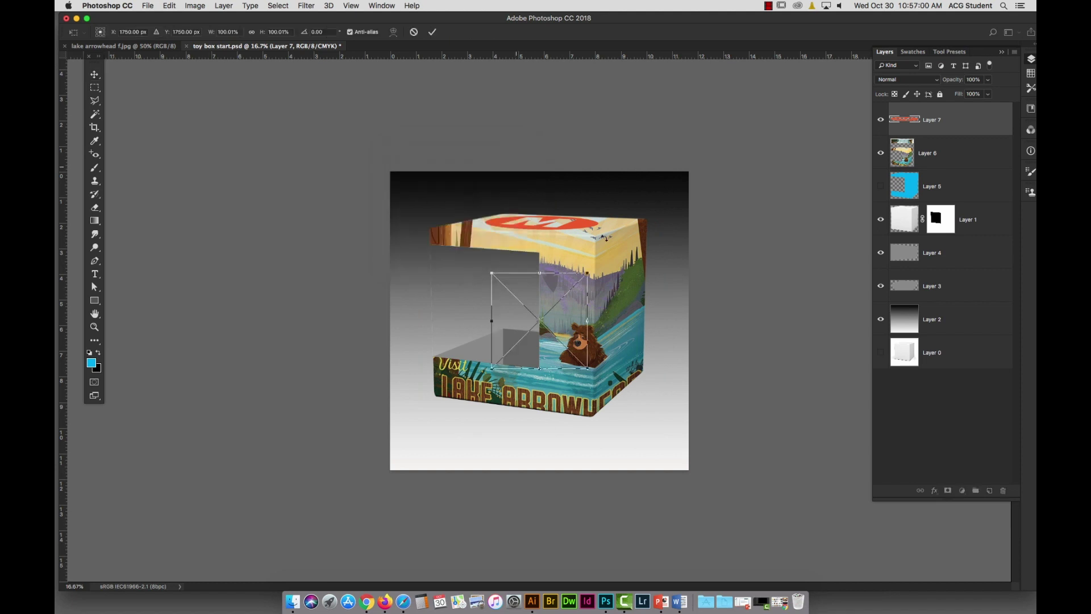
drag(587, 289, 692, 267)
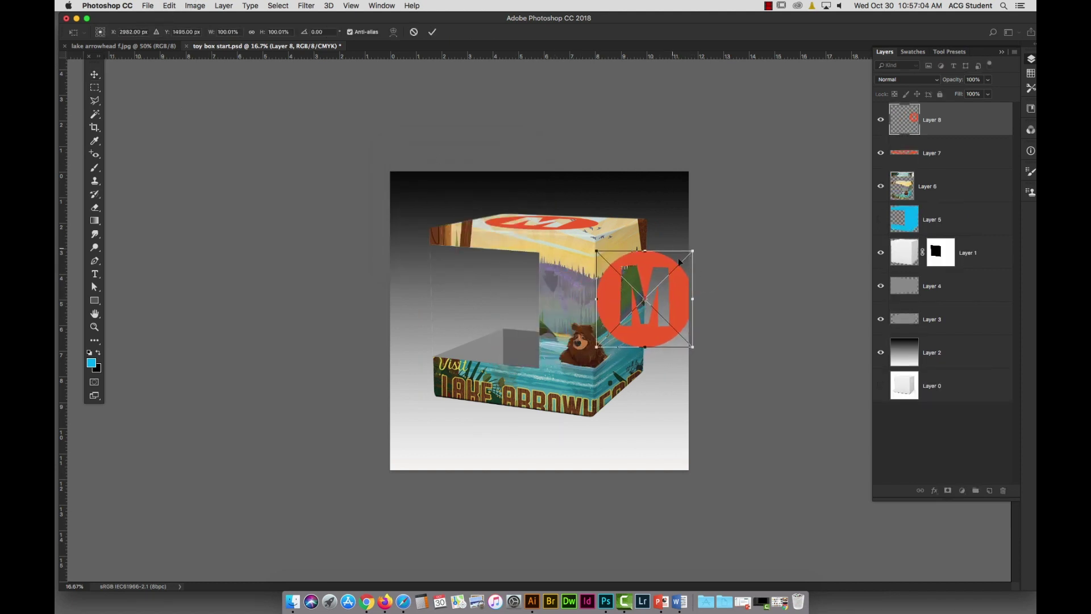
drag(694, 250, 675, 269)
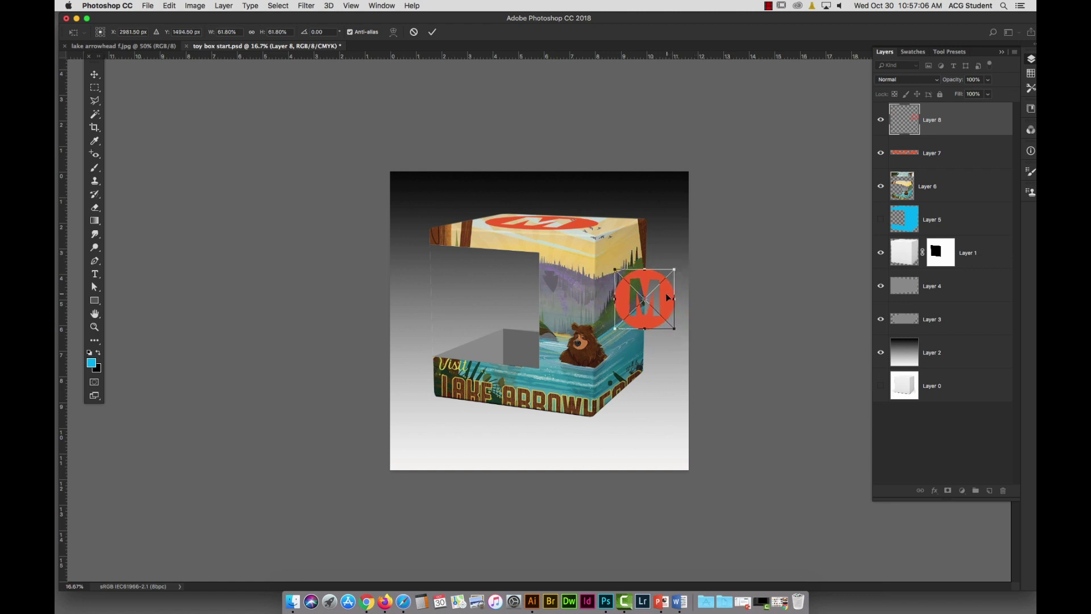
mouse_move(660, 307)
mouse_down()
mouse_move(647, 348)
mouse_move(546, 347)
mouse_move(581, 357)
mouse_move(650, 312)
mouse_up()
click(172, 5)
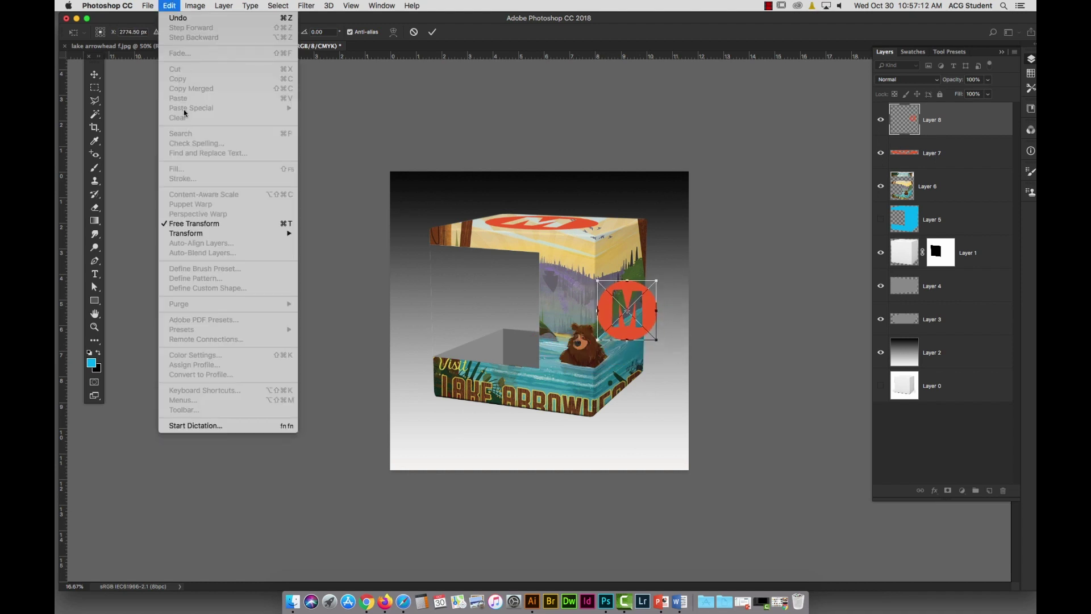
mouse_move(196, 234)
click(320, 267)
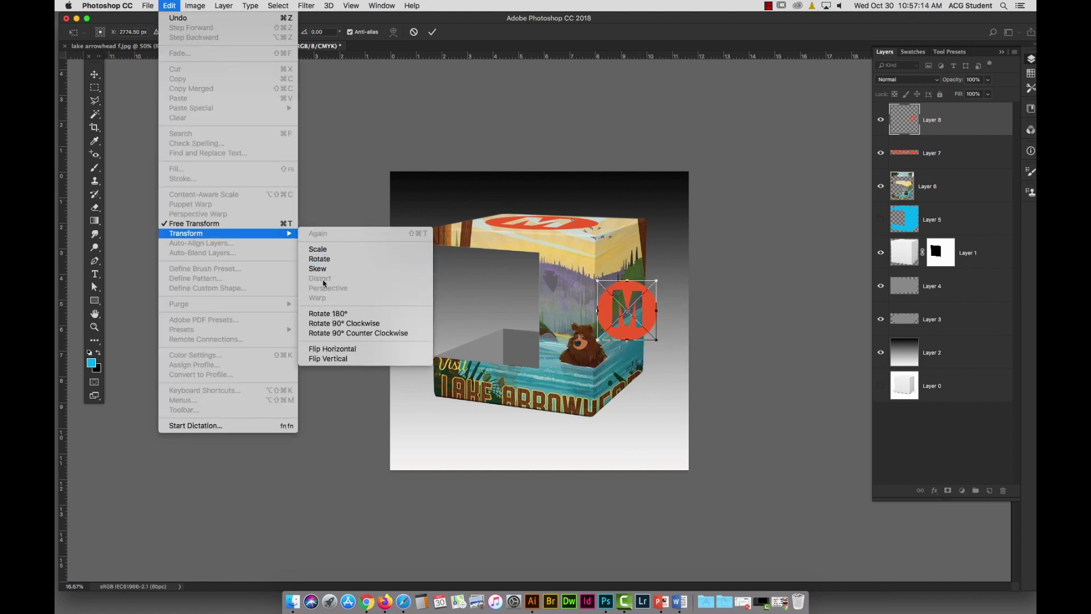
click(98, 82)
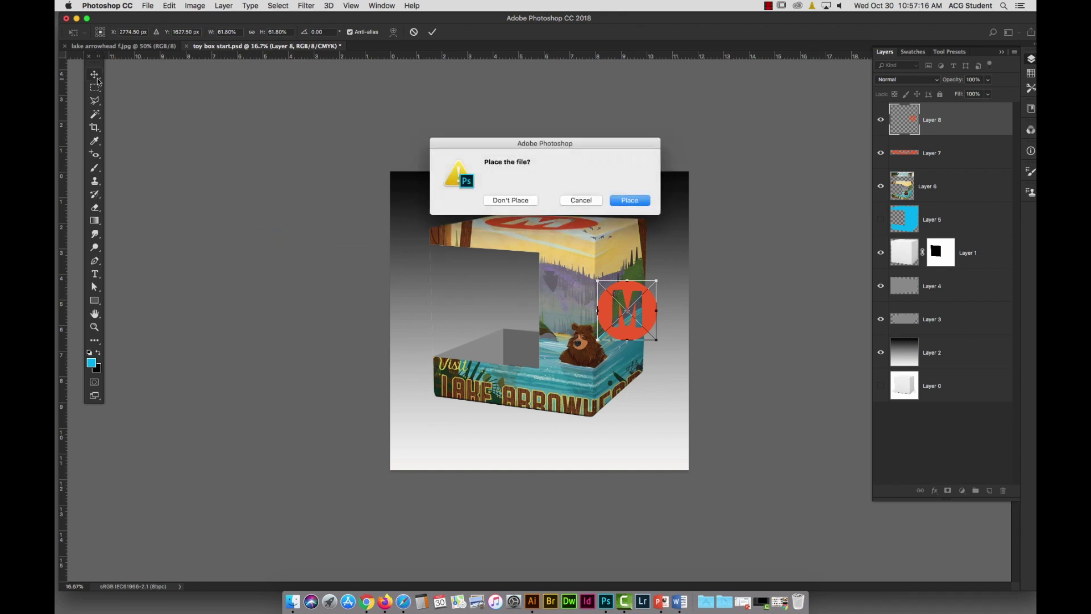
key(Return)
Step: Distort the second logo to the right side face's perspective, apply it, and shift the logo slightly left
click(195, 6)
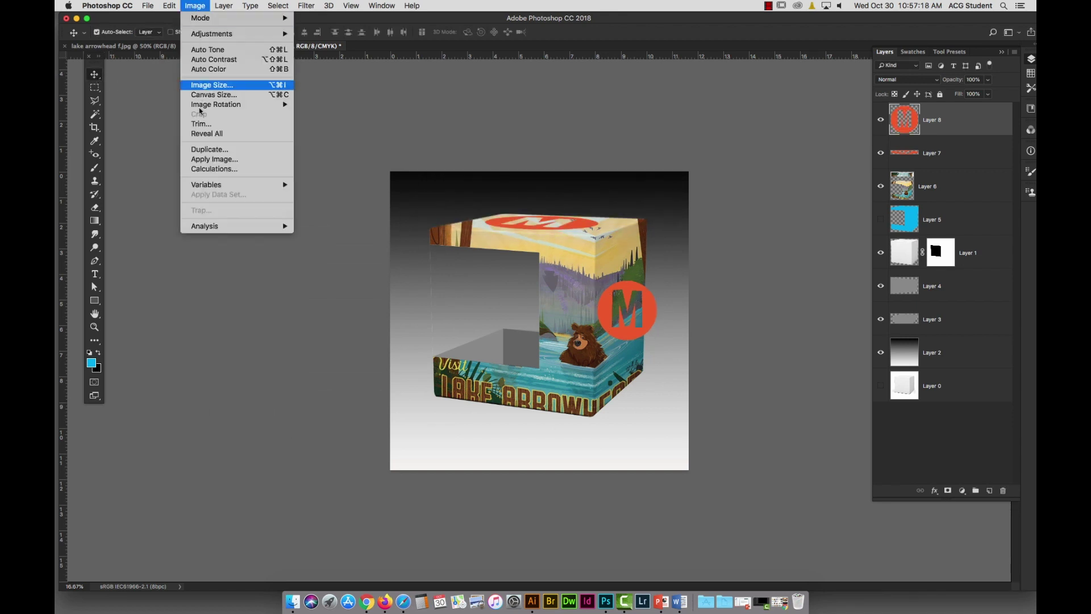
mouse_move(169, 6)
mouse_move(228, 233)
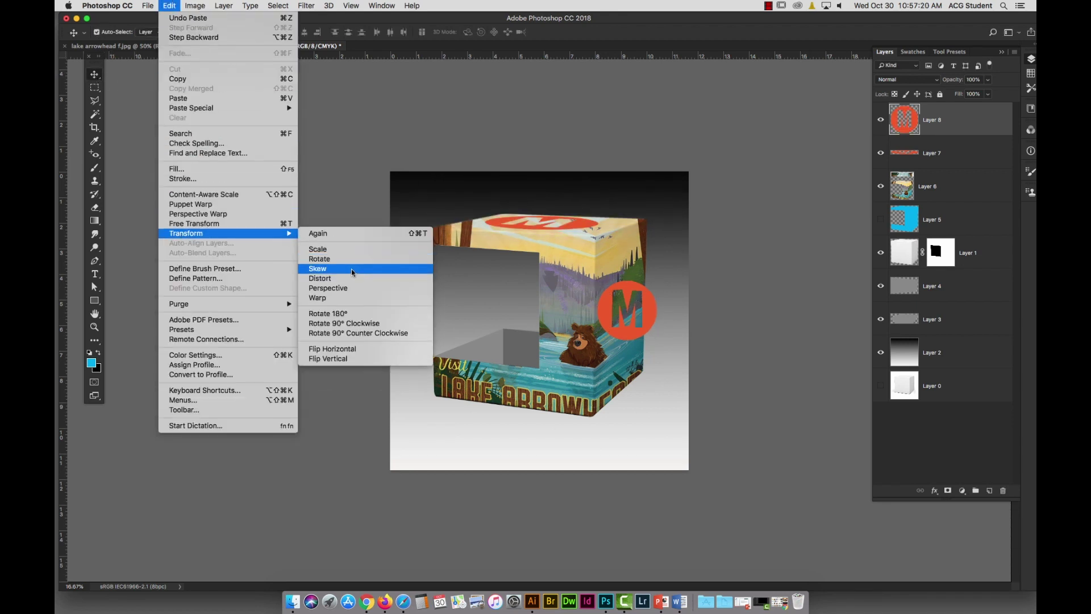
click(353, 278)
drag(657, 311, 606, 275)
drag(606, 343, 607, 347)
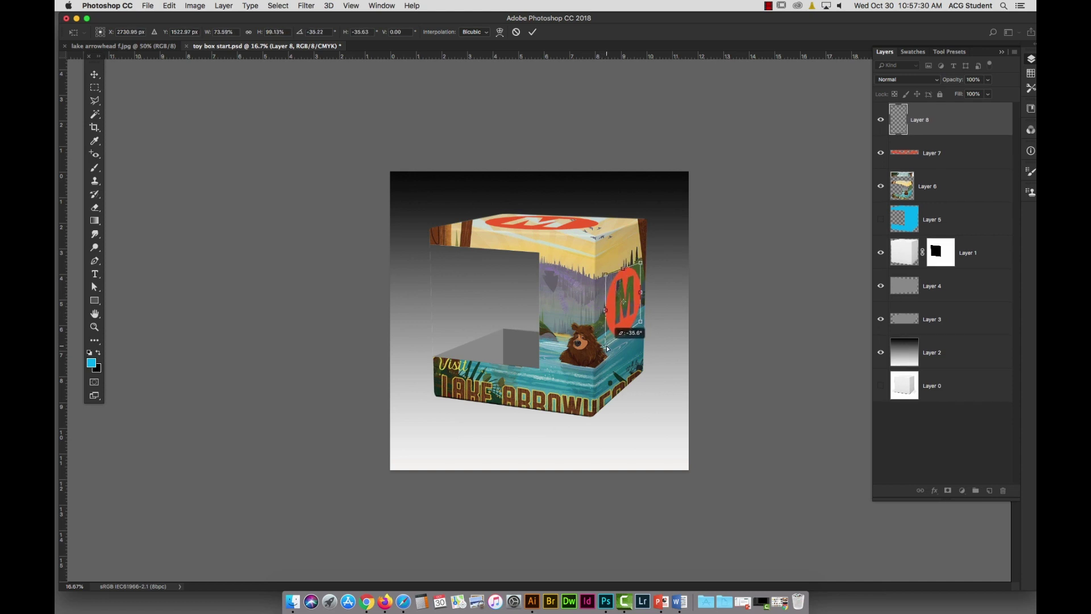
key(Return)
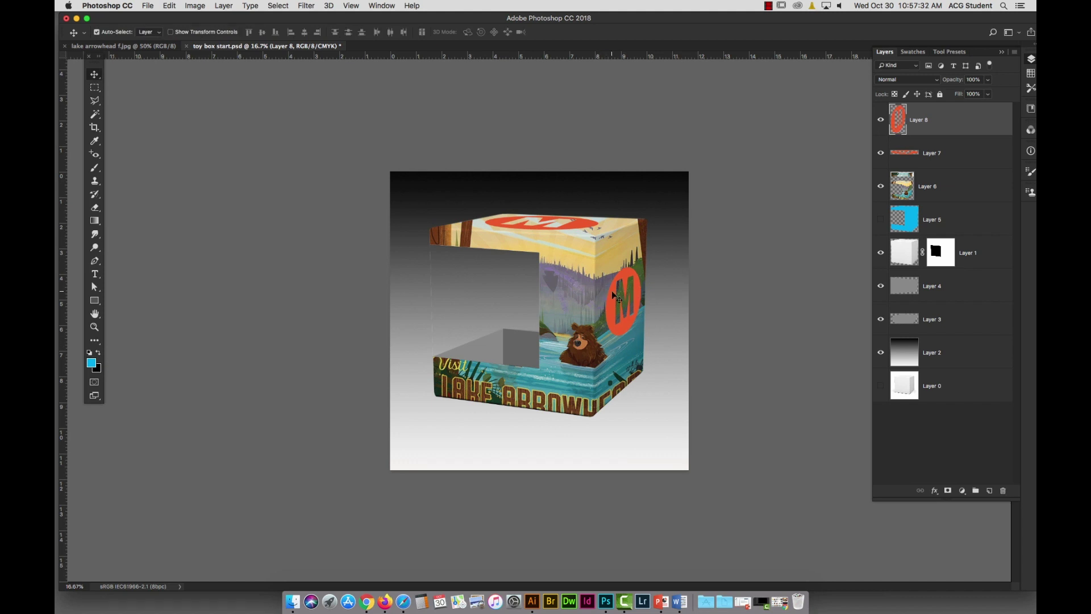
key(super)
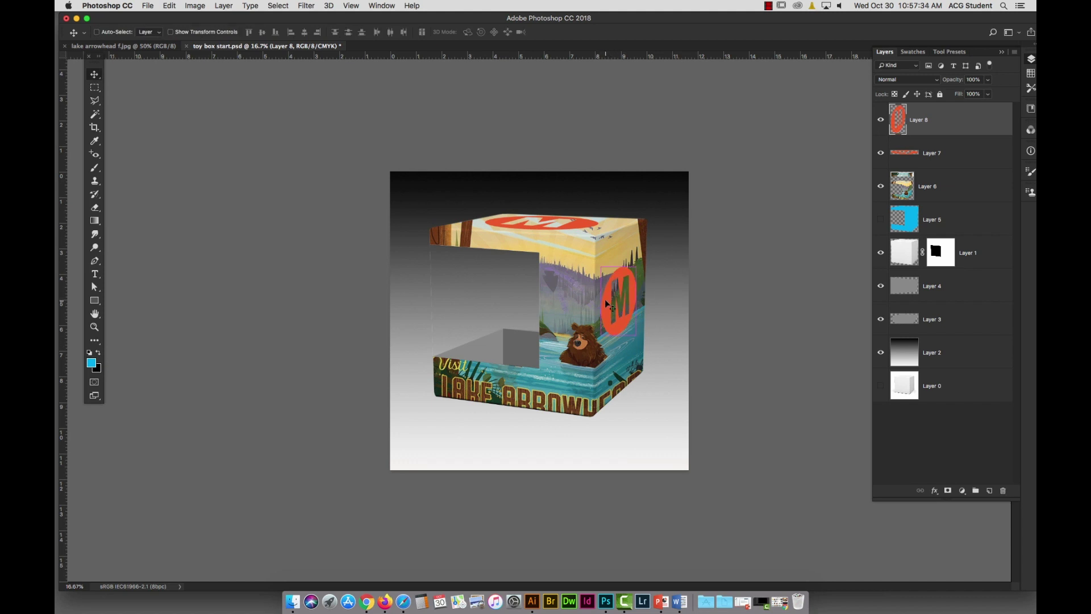